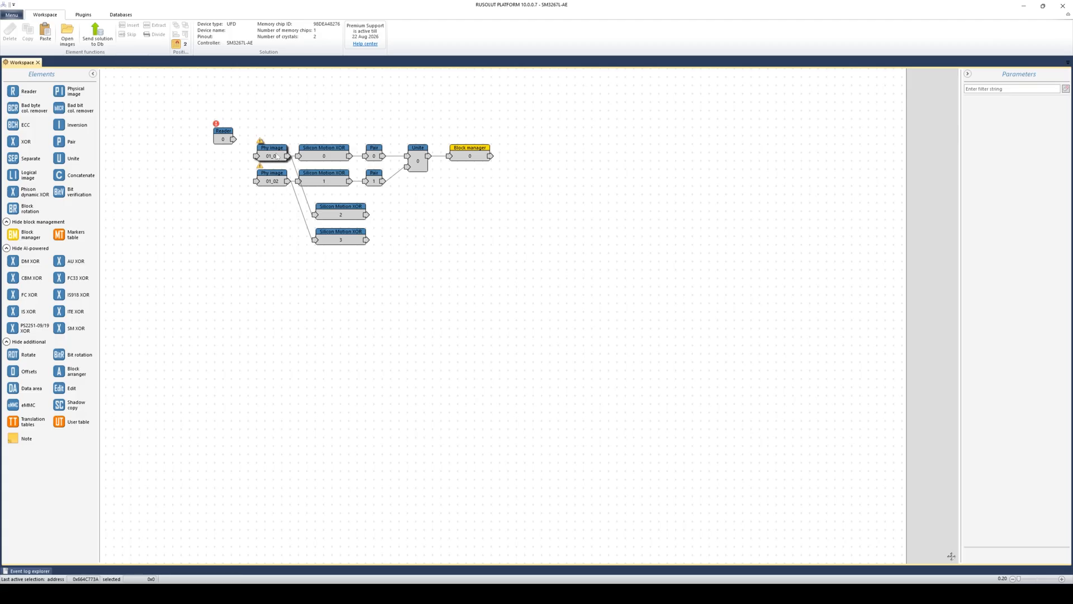
# - Open Phy image 01_01 with the Structure panel and Hex view shown
pyautogui.doubleClick(277, 150)
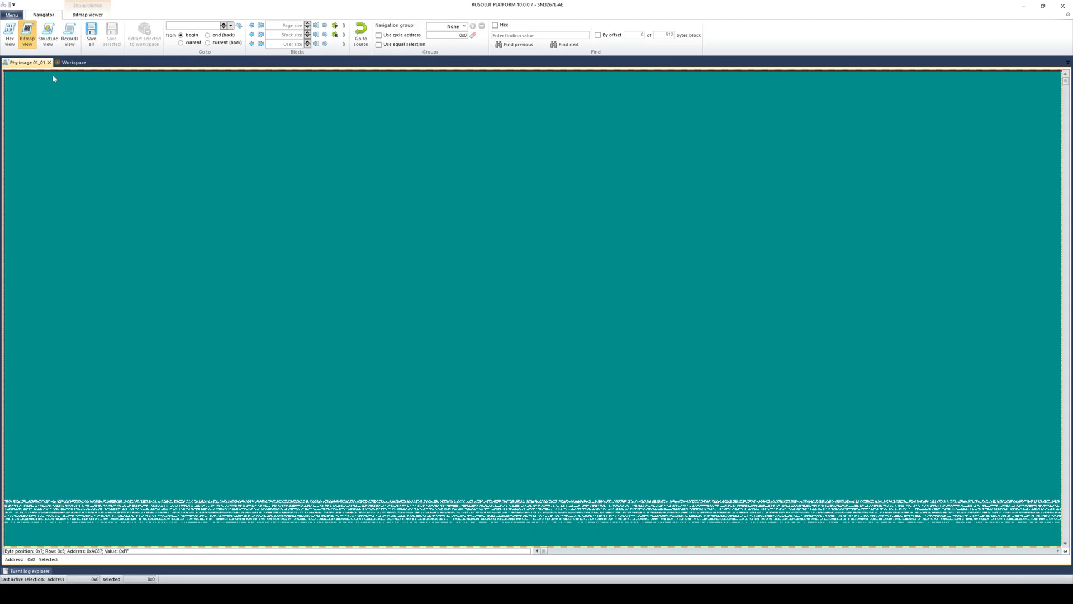
pyautogui.click(48, 40)
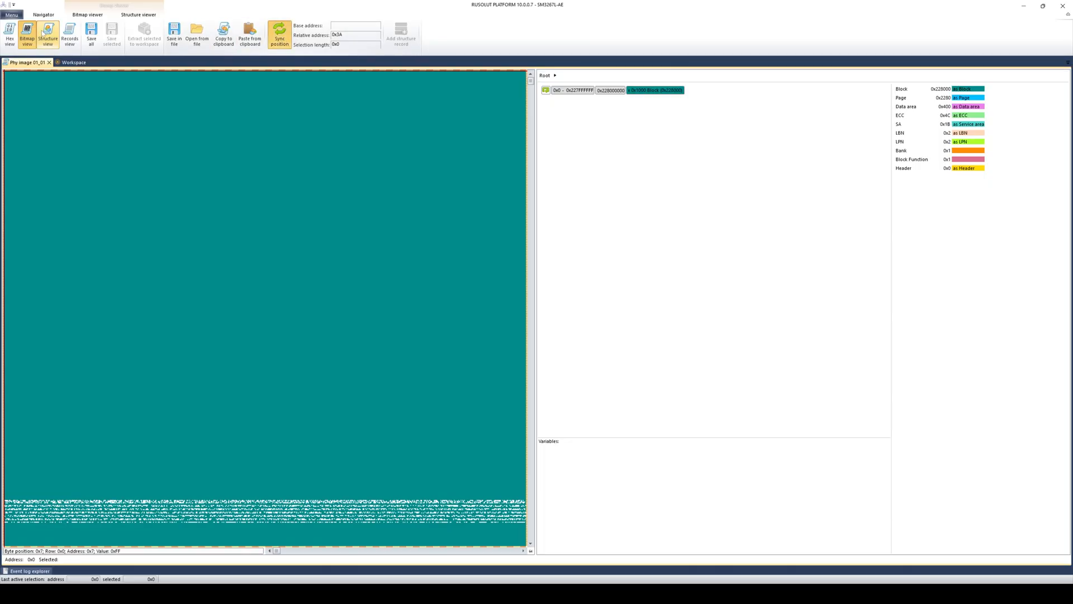
pyautogui.click(9, 34)
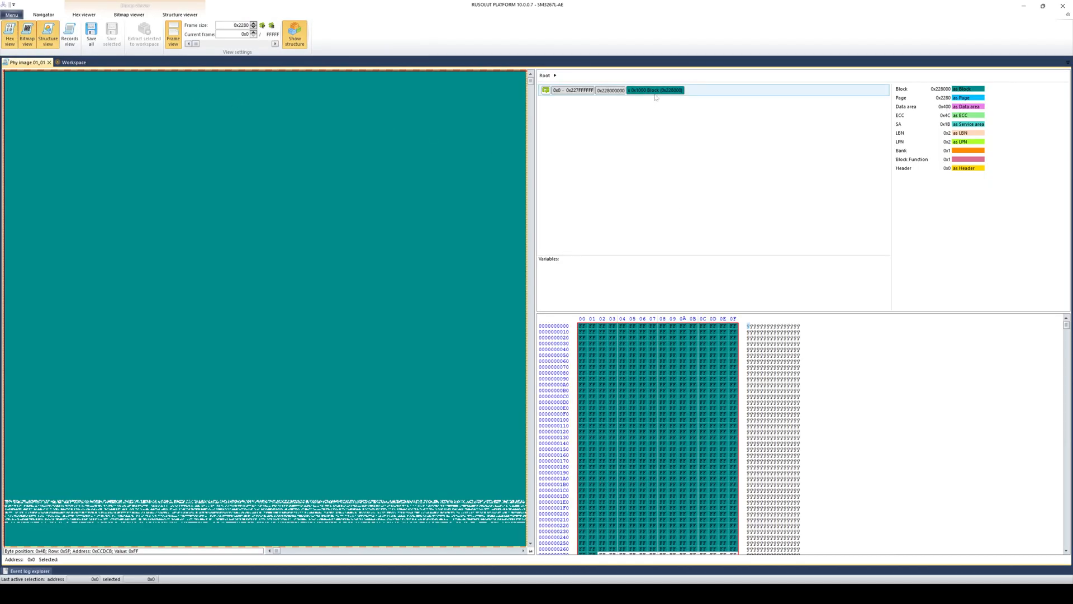
# - Drill into Block > Page and colour the bitmap by the 0x400 data areas and 0x4C ECC fields
pyautogui.doubleClick(656, 91)
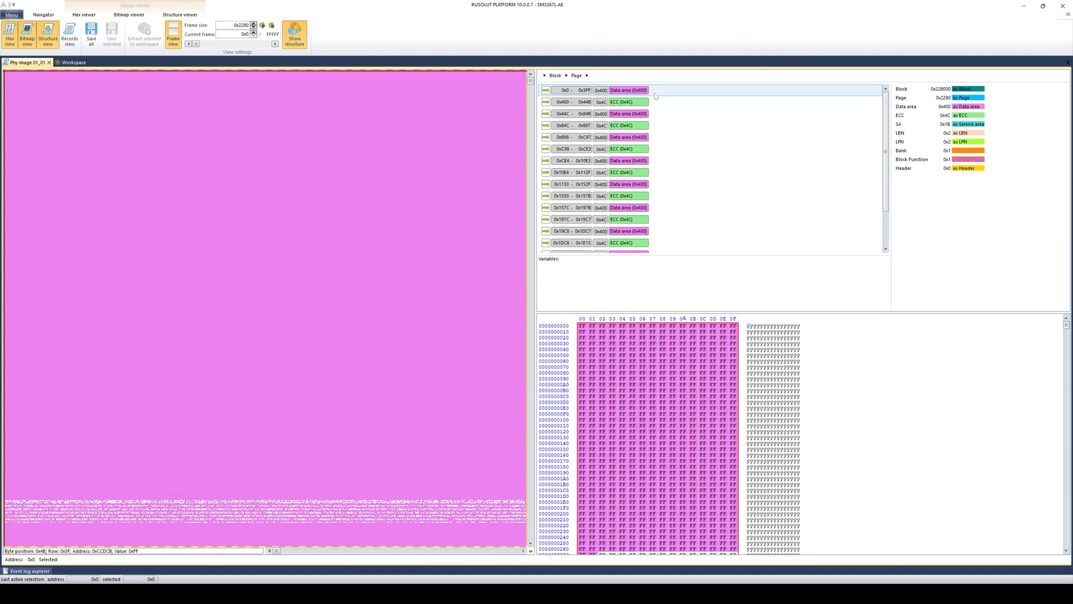
pyautogui.doubleClick(648, 90)
pyautogui.moveTo(530, 83); pyautogui.dragTo(531, 112)
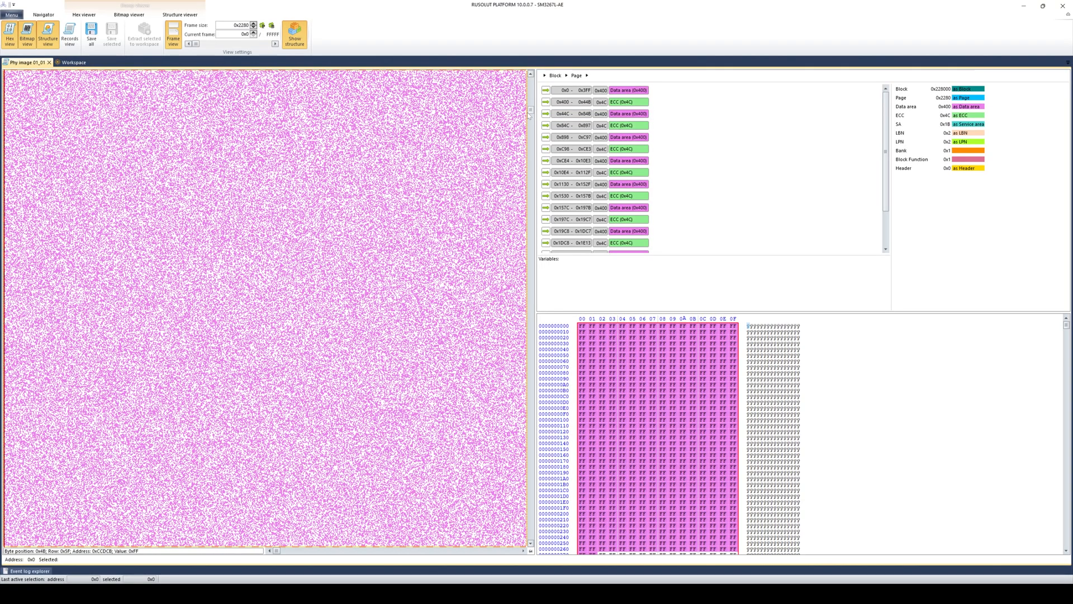
pyautogui.click(259, 180)
pyautogui.click(698, 93)
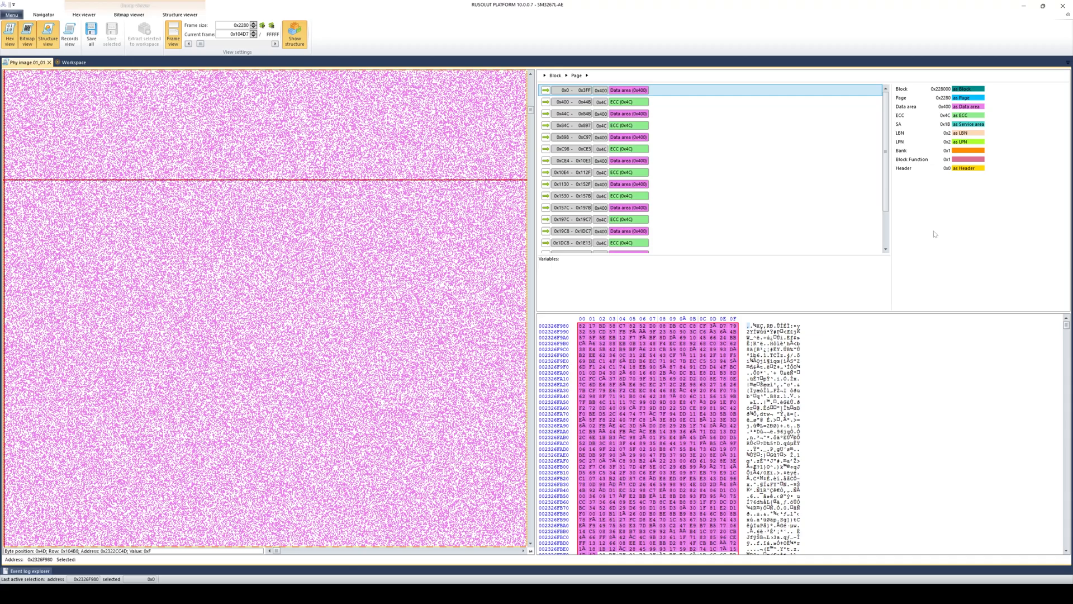
pyautogui.click(924, 110)
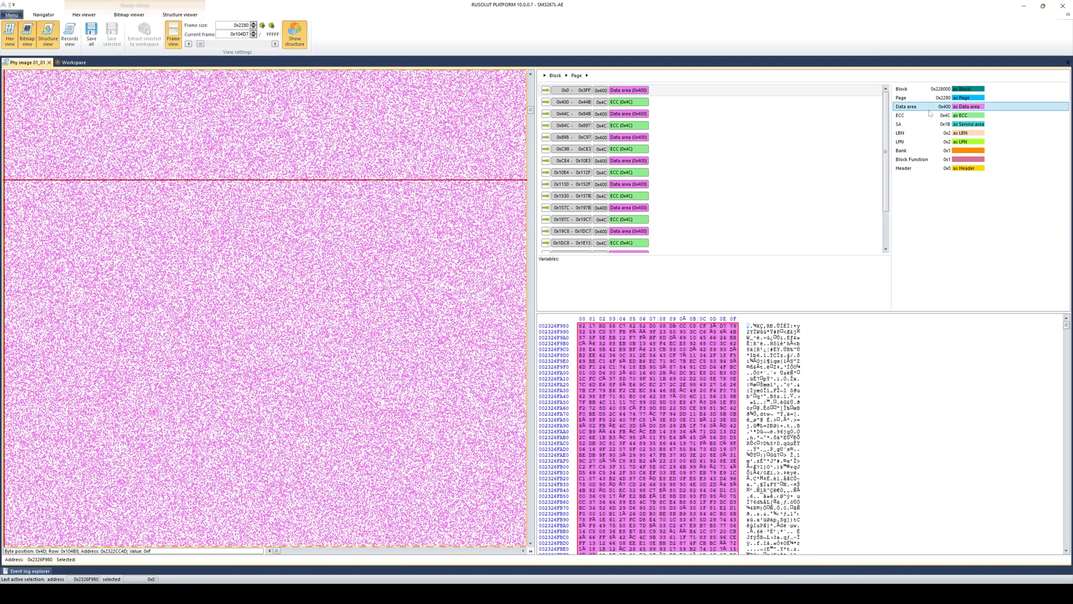
pyautogui.click(668, 103)
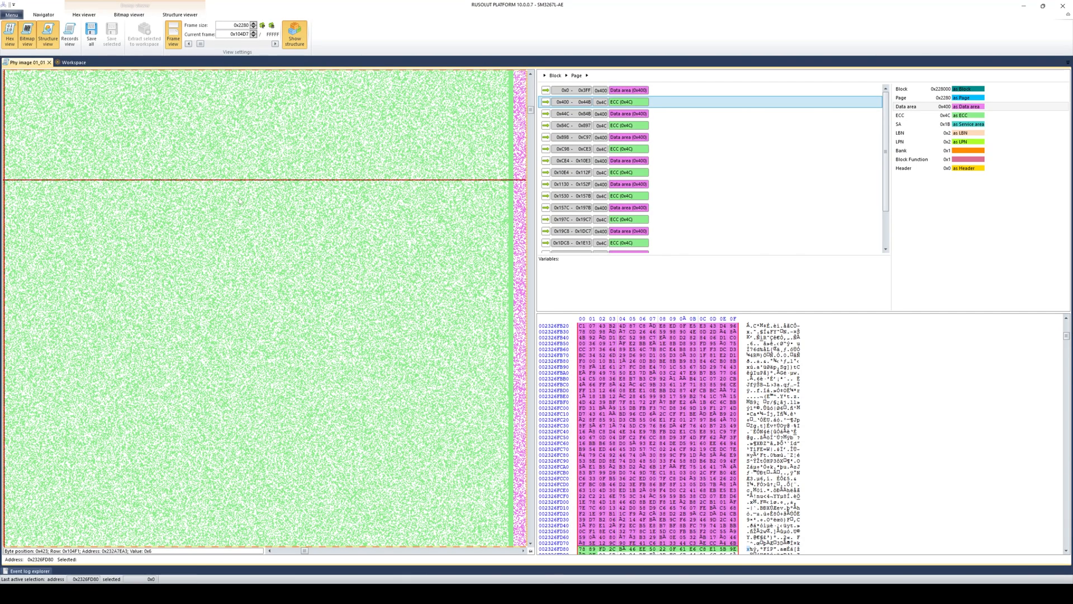
# - Delete Silicon Motion XOR elements 2 and 3 from the element graph
pyautogui.click(65, 63)
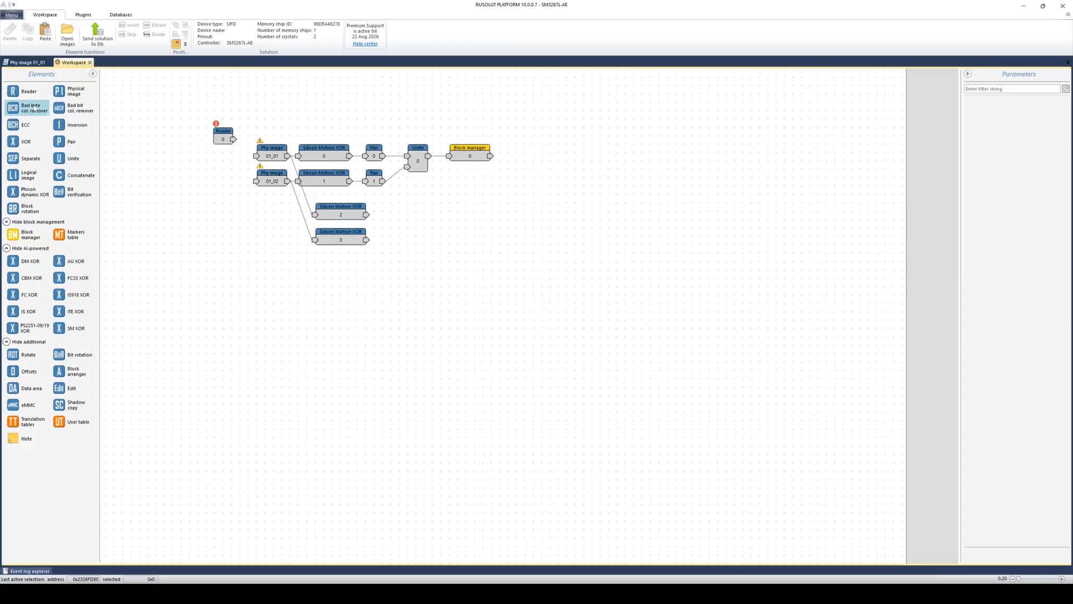
pyautogui.moveTo(401, 257); pyautogui.dragTo(305, 208)
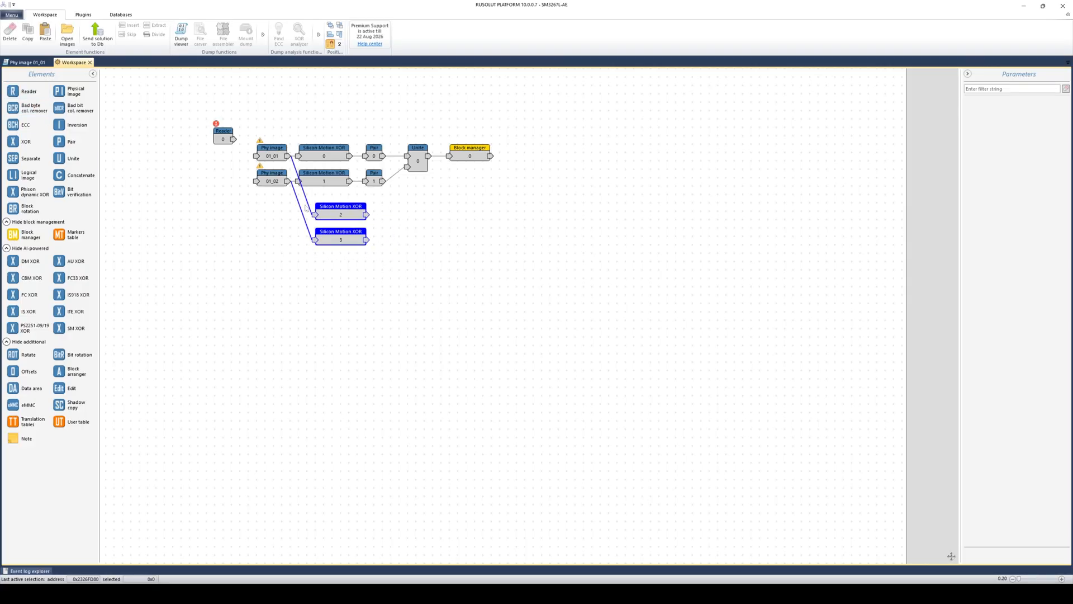
pyautogui.press('Delete')
pyautogui.press('Return')
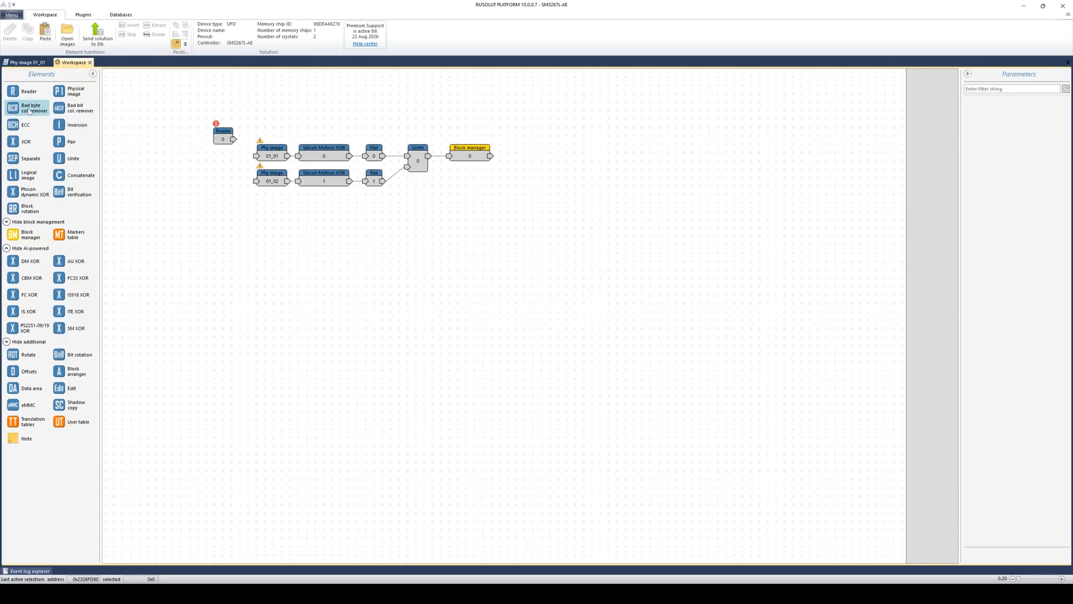
# - Add a Bad byte column remover fed by Phy image 01_01 and open its Bad columns editor
pyautogui.moveTo(28, 110); pyautogui.dragTo(309, 235)
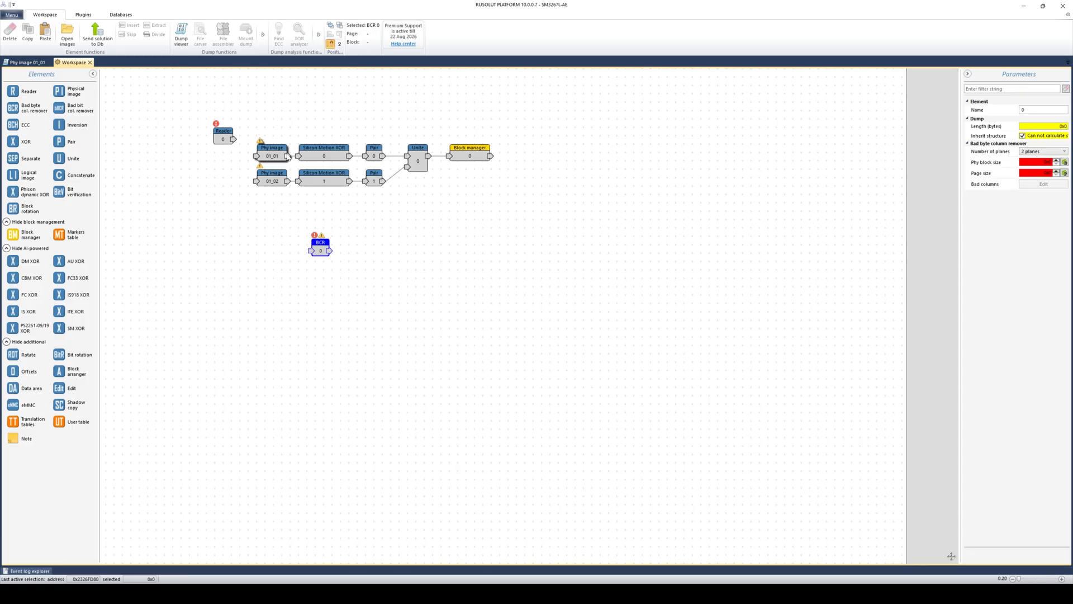
pyautogui.moveTo(288, 156); pyautogui.dragTo(311, 249)
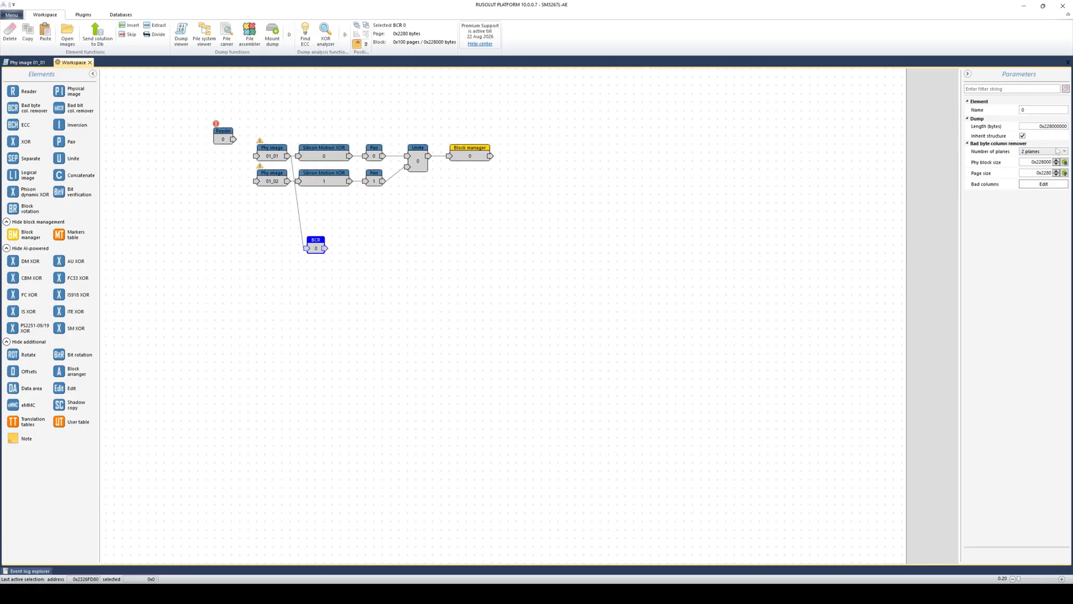
pyautogui.click(1043, 184)
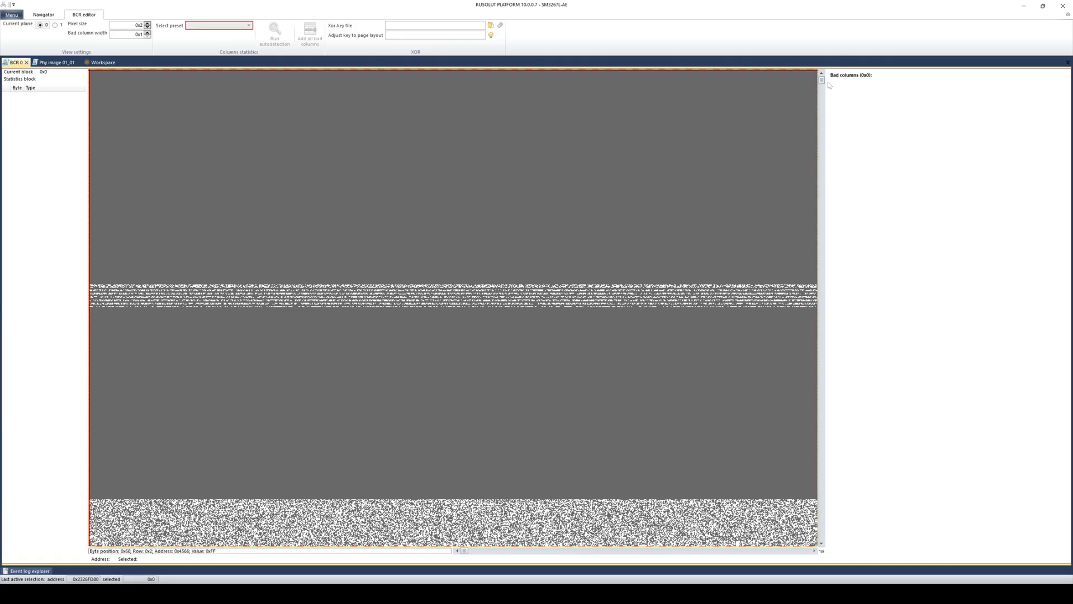
# - Run bad-column autodetection on a data-filled block using the SiliconMotion_SMxxxx preset
pyautogui.moveTo(822, 80); pyautogui.dragTo(822, 125)
pyautogui.click(445, 265)
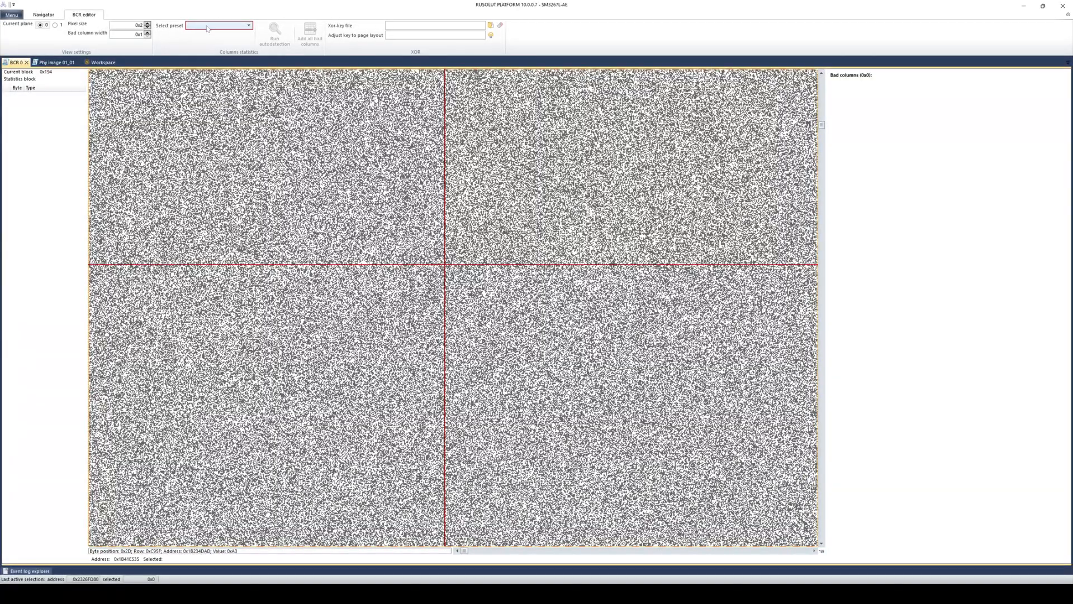
pyautogui.click(207, 29)
pyautogui.click(216, 63)
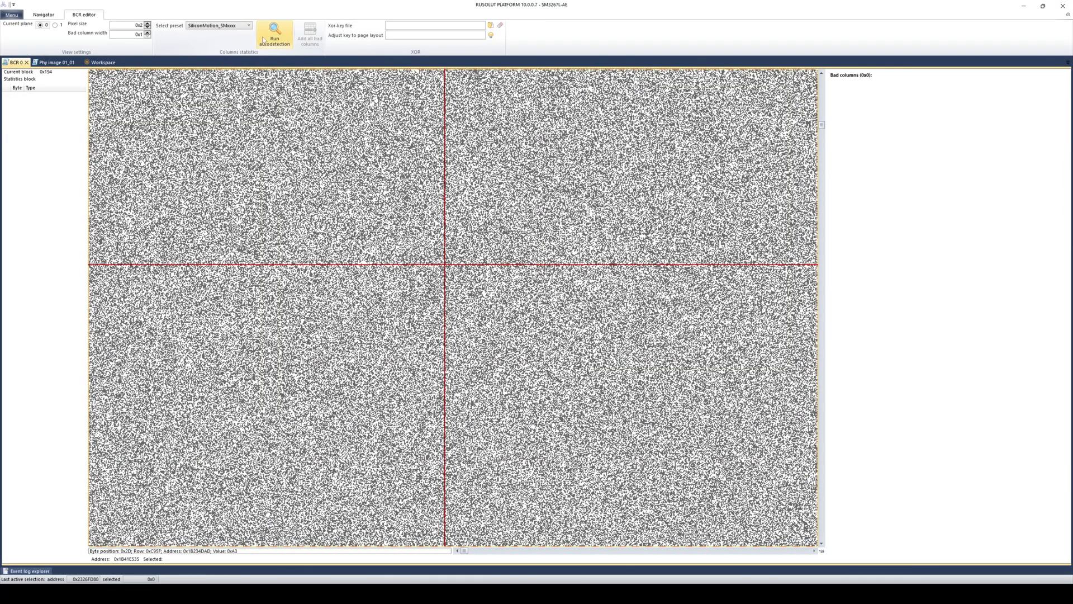
pyautogui.click(263, 40)
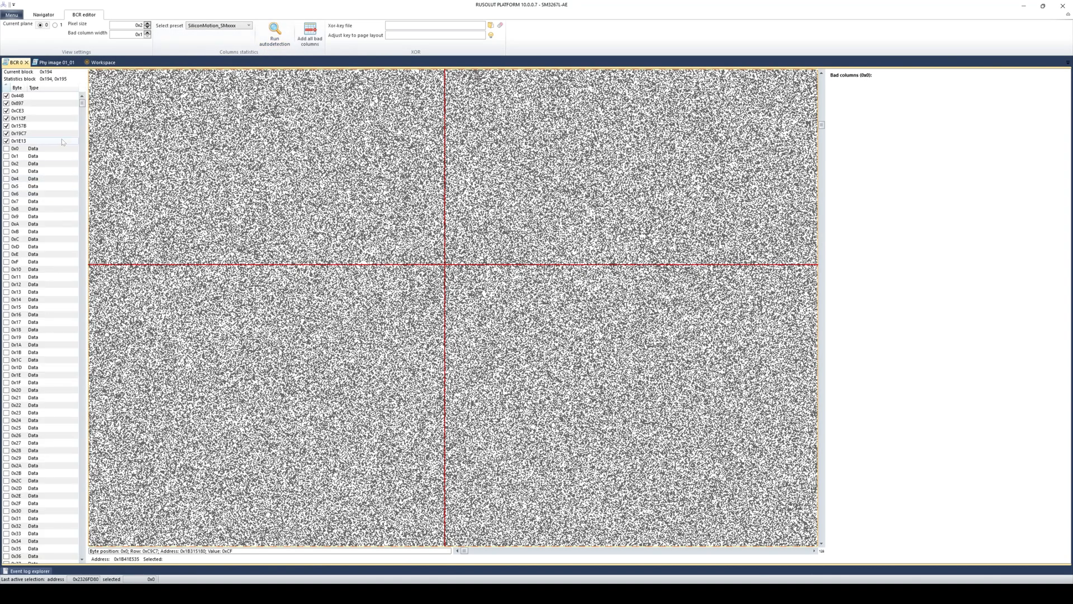
# - Review the detected columns 0x44B, 0x897, 0xCE3, 0x112F, 0x157B, 0x19C7, 0x1E13, then close the editor
pyautogui.click(31, 97)
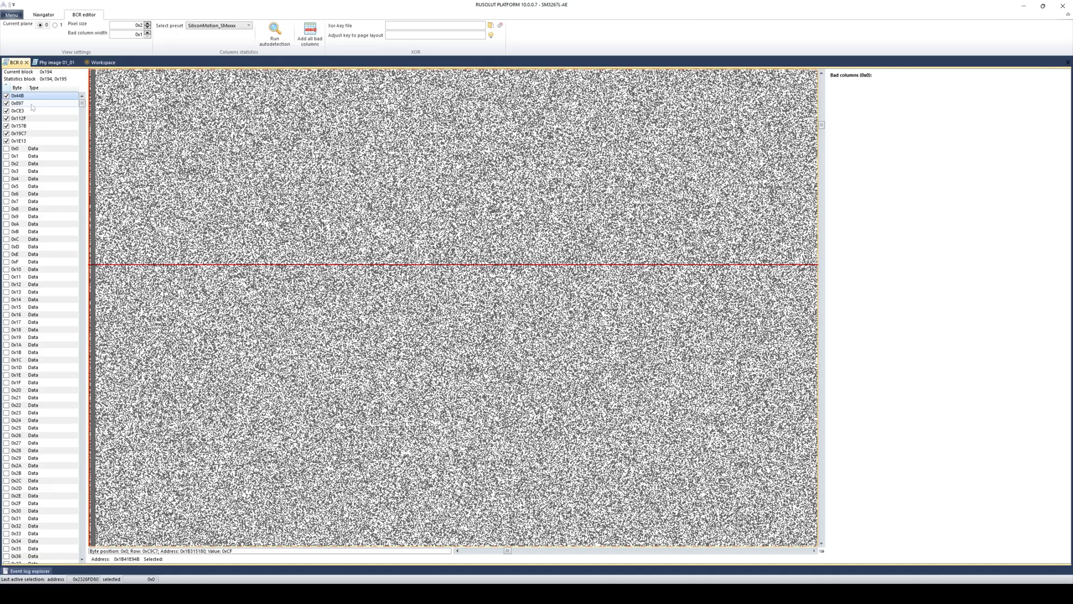
pyautogui.click(32, 104)
pyautogui.click(32, 110)
pyautogui.click(33, 118)
pyautogui.click(33, 126)
pyautogui.click(34, 134)
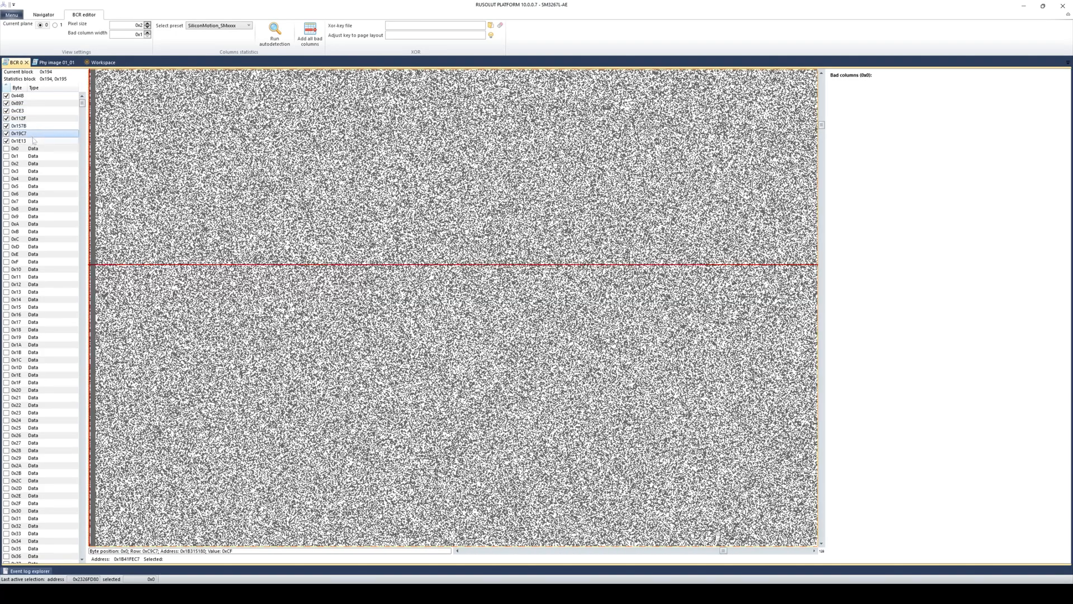
pyautogui.click(33, 141)
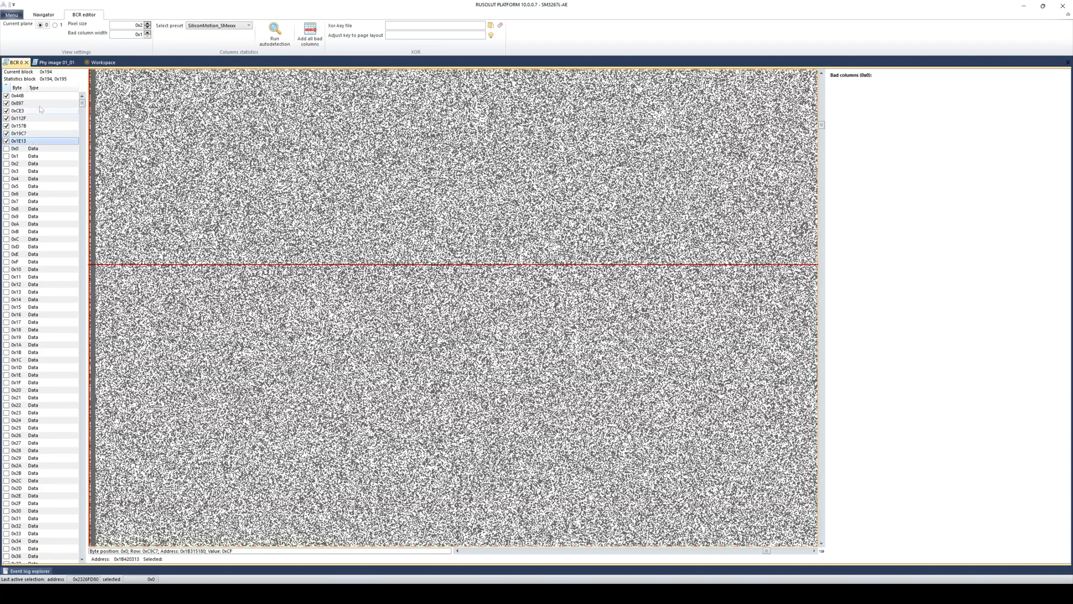
pyautogui.click(26, 62)
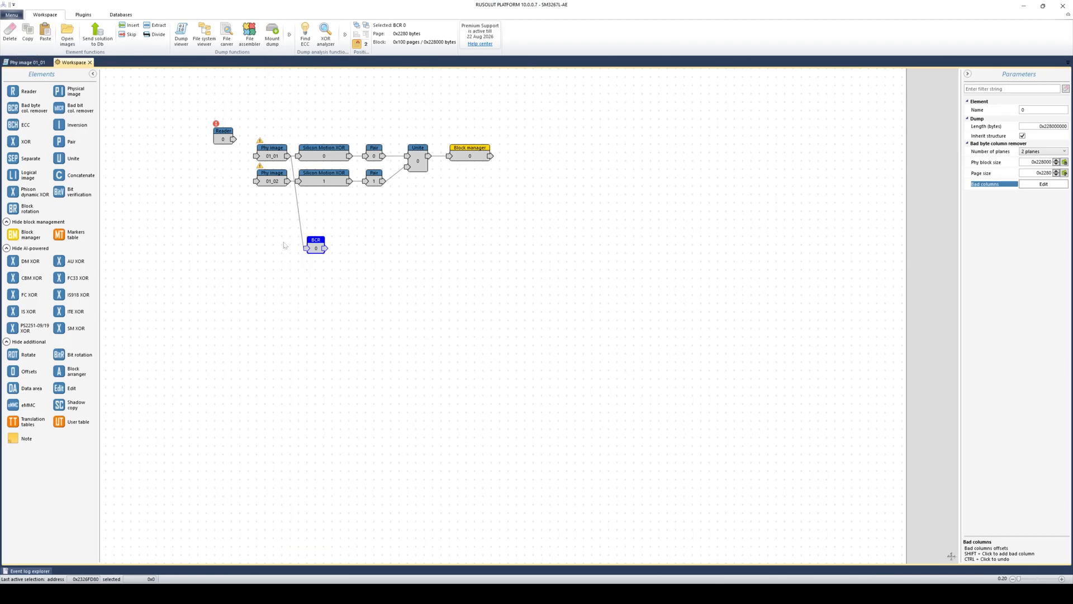
# - Delete the BCR 0 element from the element graph
pyautogui.click(316, 245)
pyautogui.press('Delete')
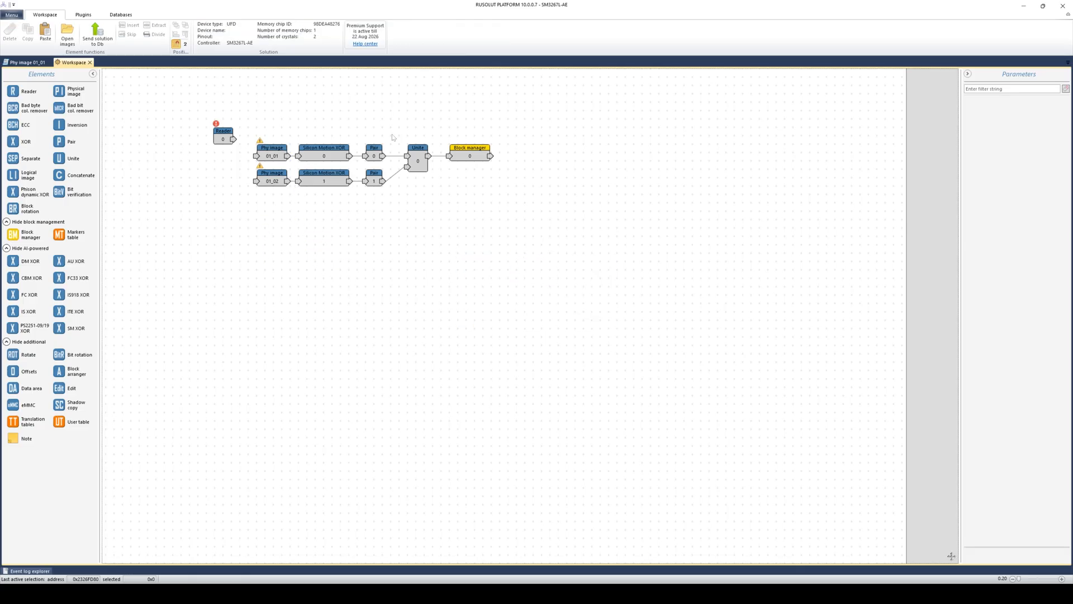
pyautogui.click(26, 62)
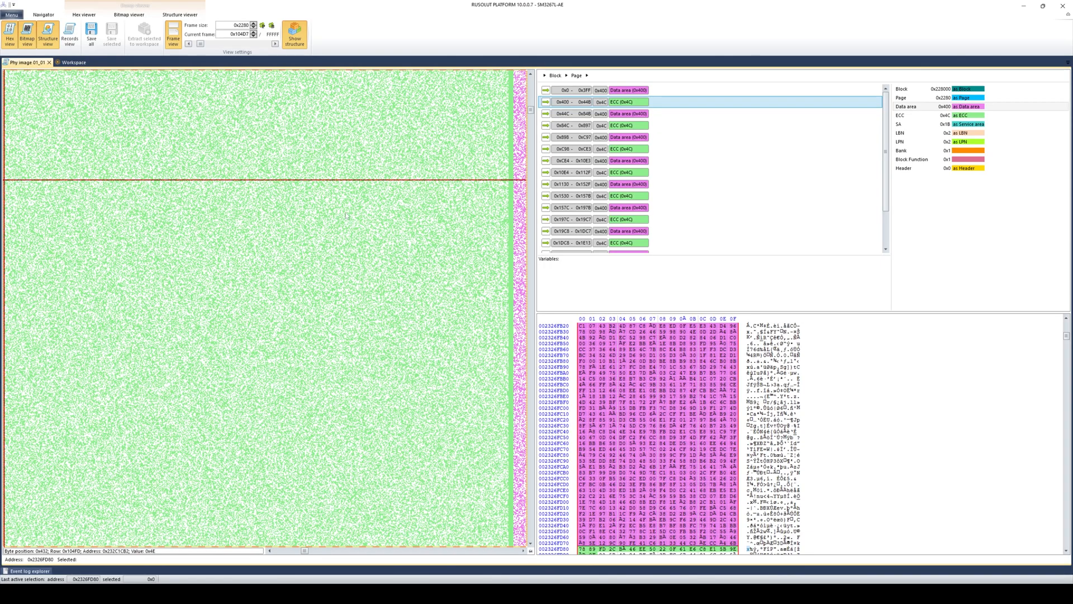
pyautogui.click(74, 62)
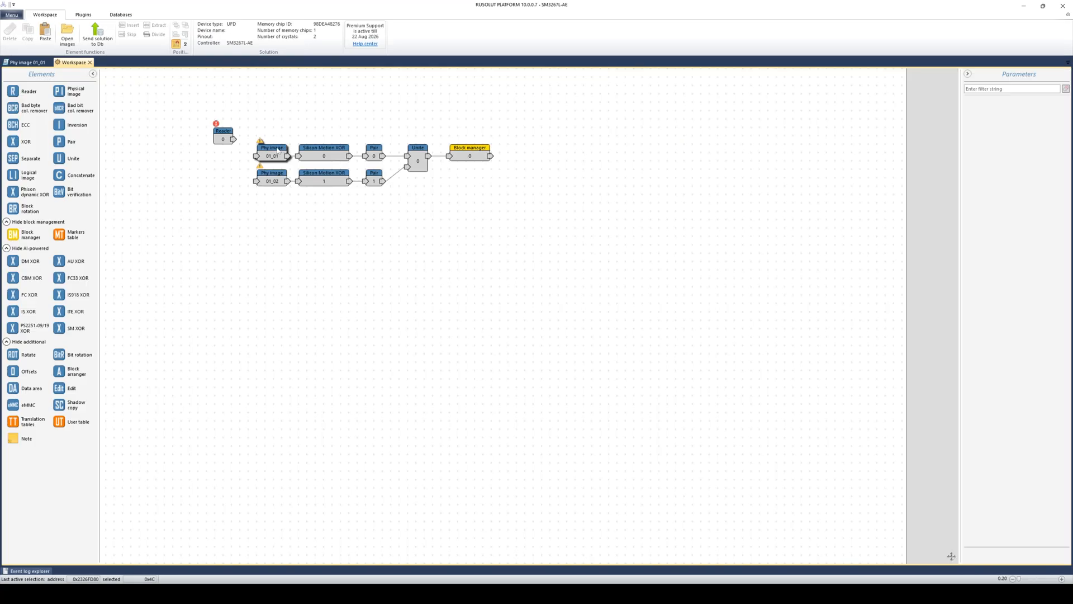
# - Reopen Phy image 01_01 and select one ECC span in the hex dump, confirming length 0x4C
pyautogui.doubleClick(277, 149)
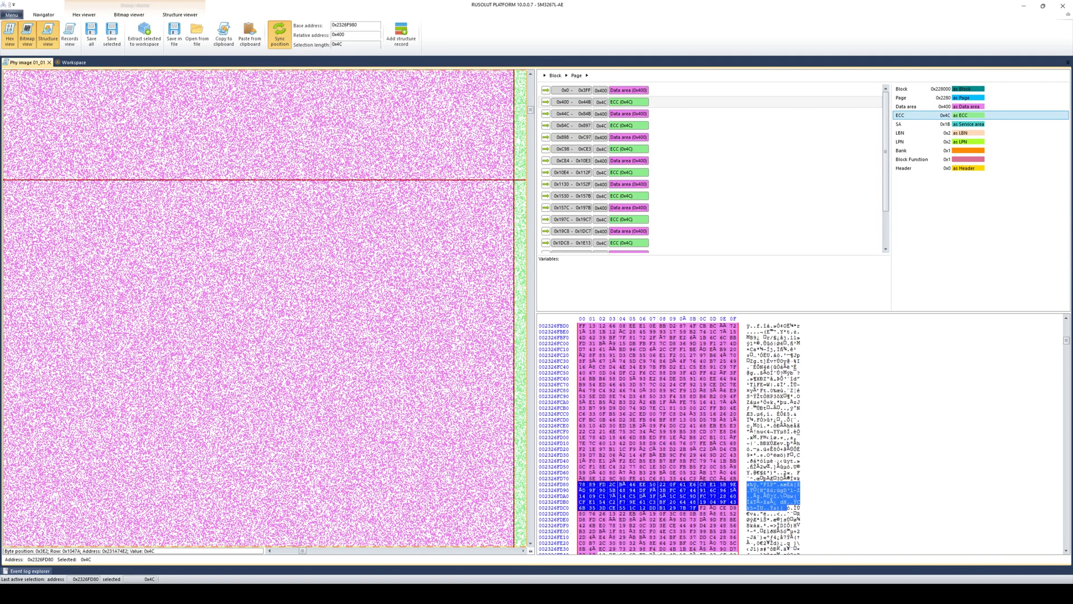
pyautogui.click(629, 105)
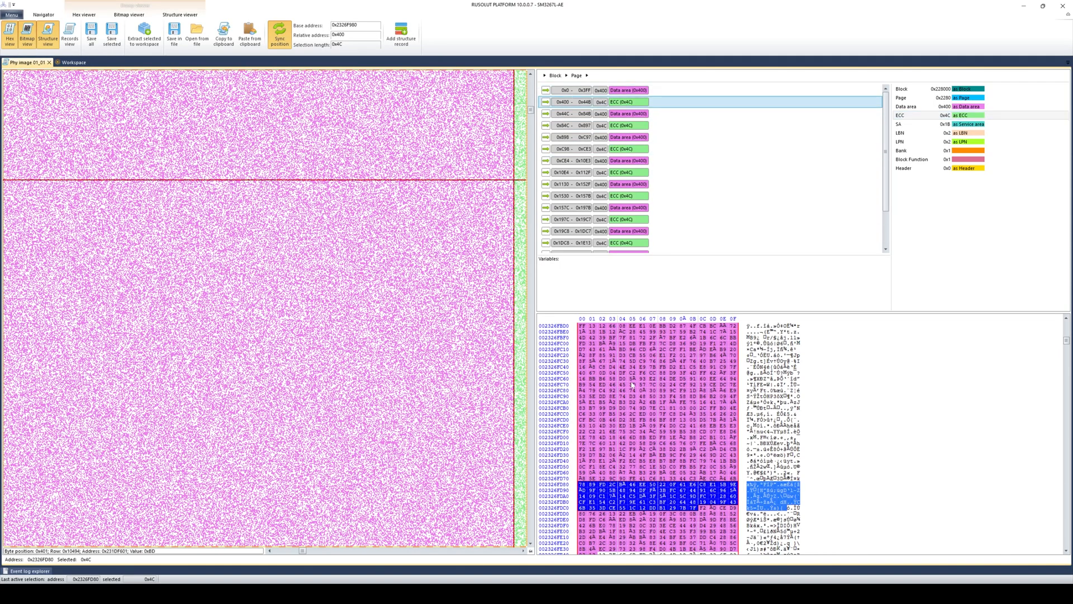
pyautogui.click(583, 484)
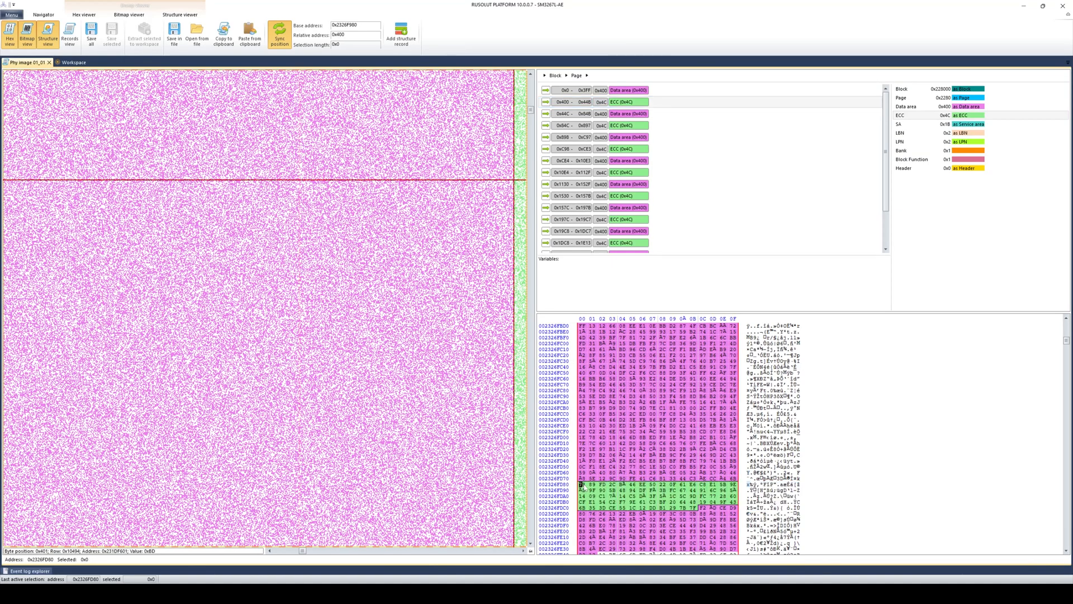
pyautogui.moveTo(584, 488); pyautogui.dragTo(702, 511)
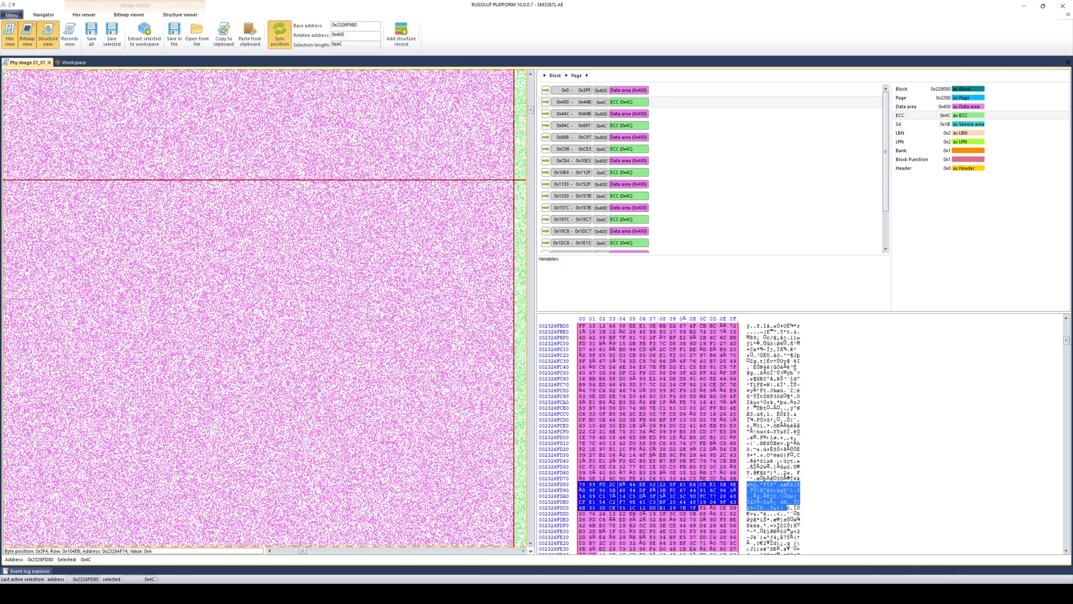
pyautogui.click(338, 44)
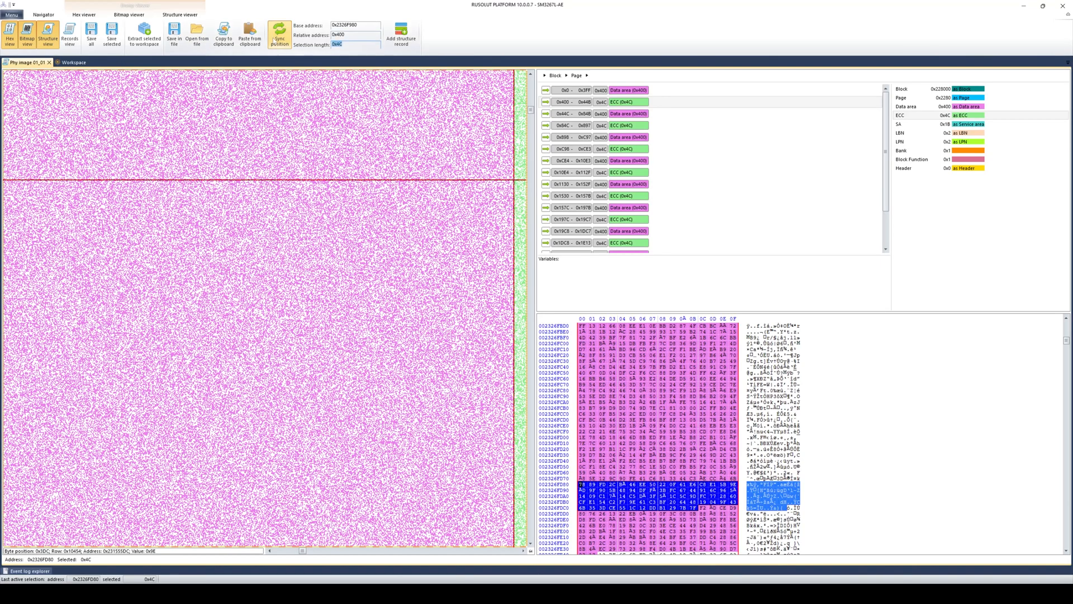
# - Open the ECC structure's definition and close the editor unchanged
pyautogui.rightClick(918, 118)
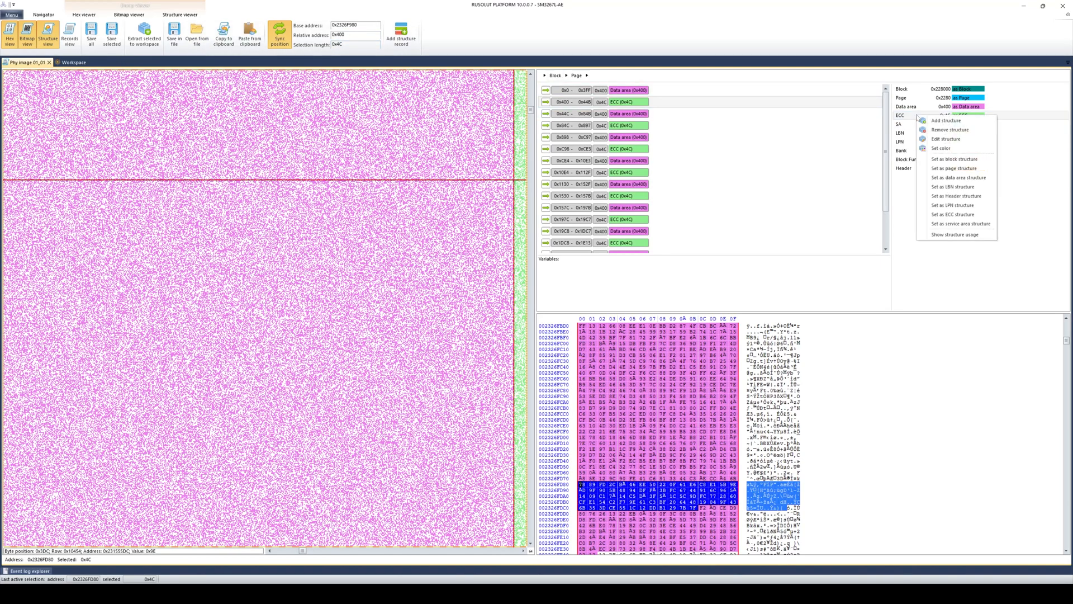
pyautogui.click(951, 137)
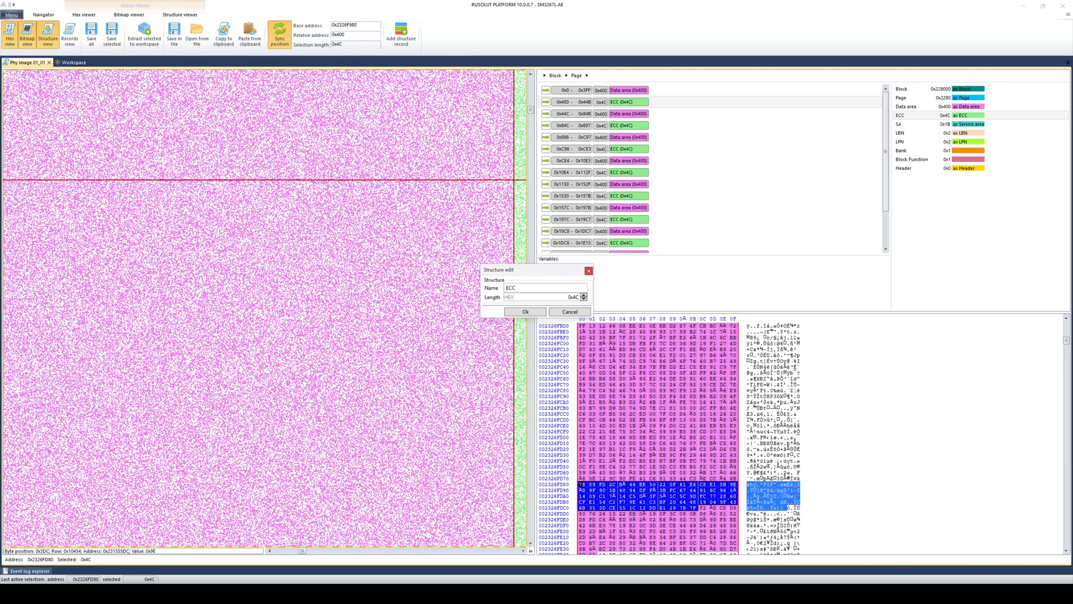
pyautogui.click(588, 271)
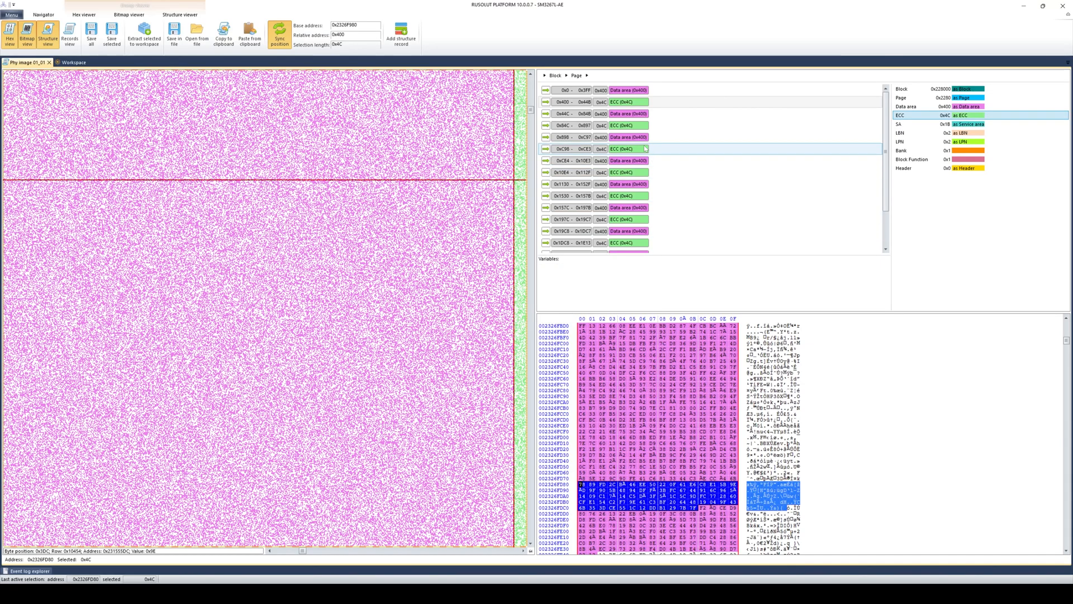
# - Copy the Data area record at 0x0, then jump to the Data area record at 0x44C
pyautogui.click(686, 91)
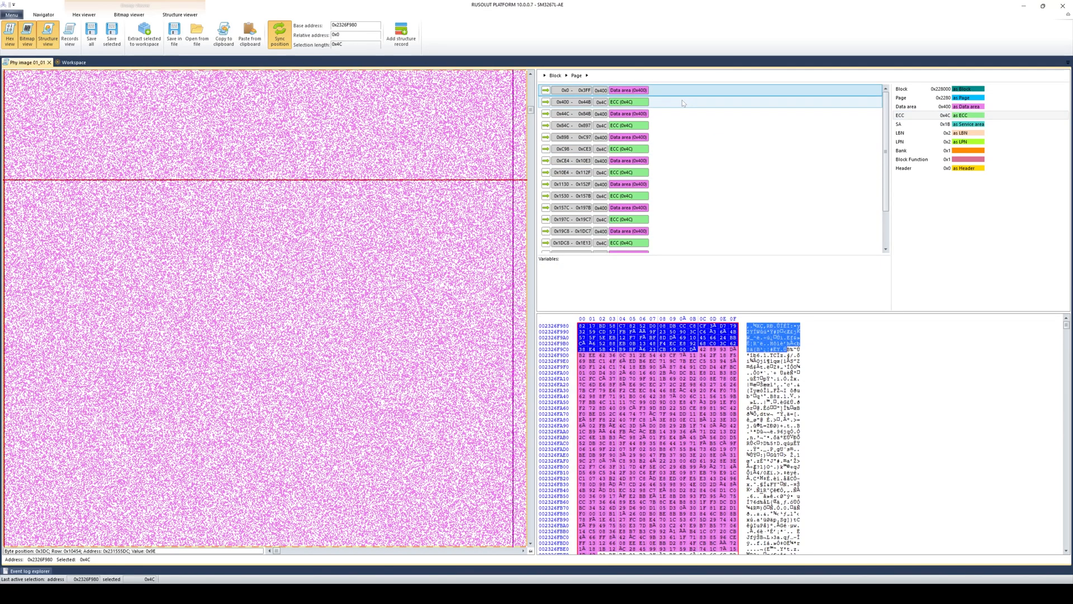
pyautogui.rightClick(676, 92)
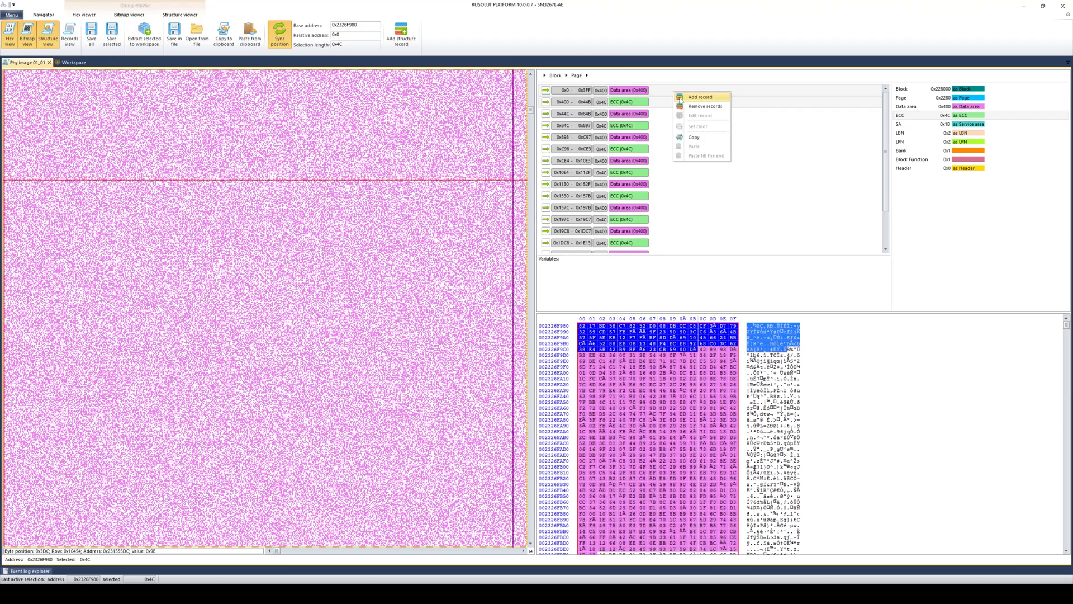
pyautogui.click(694, 139)
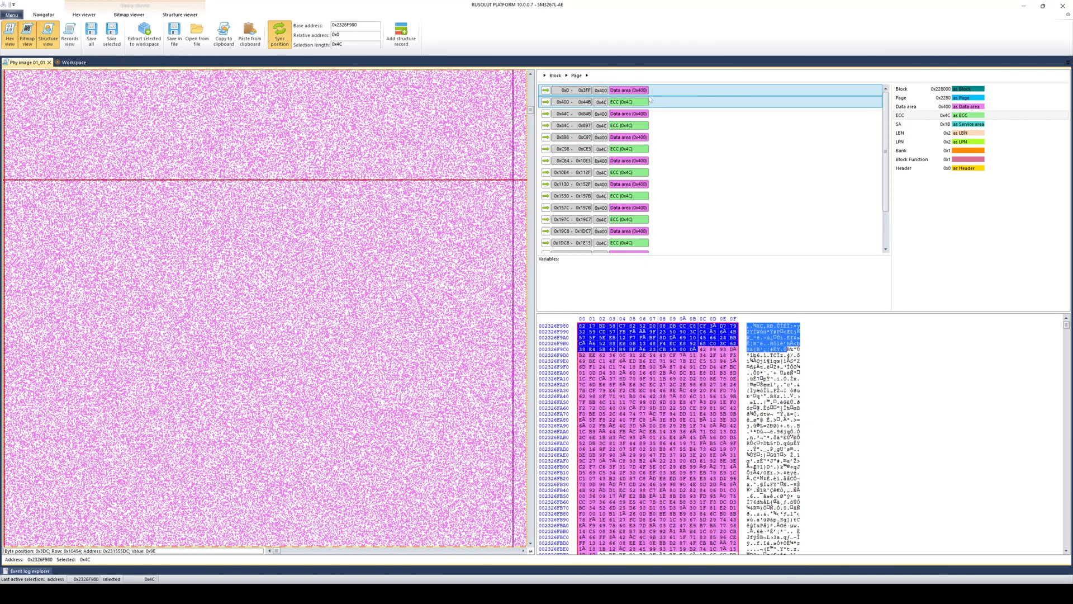
pyautogui.click(656, 117)
pyautogui.rightClick(656, 119)
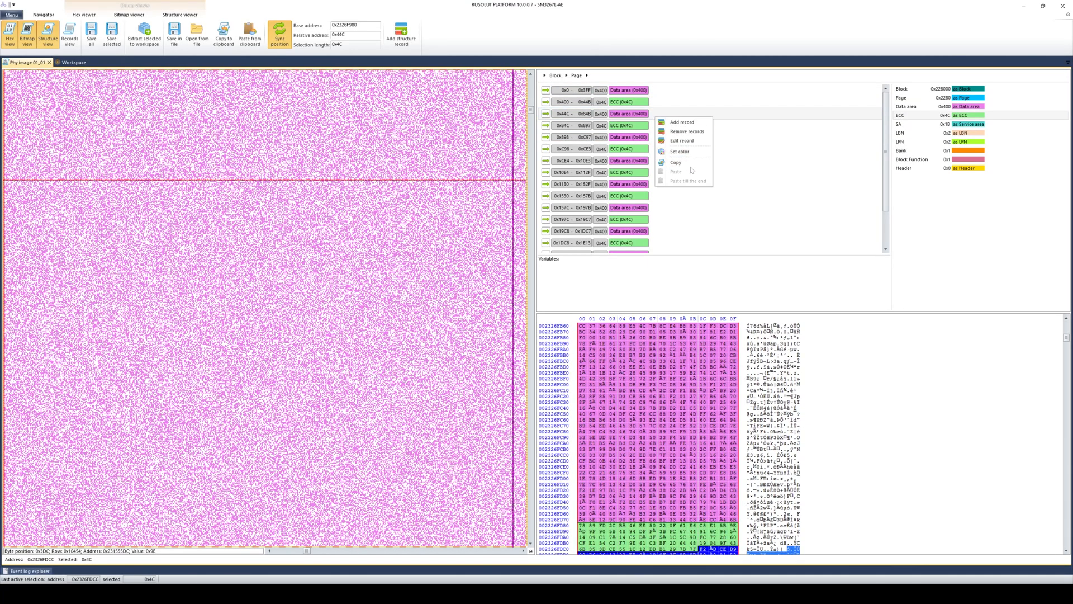
pyautogui.click(902, 124)
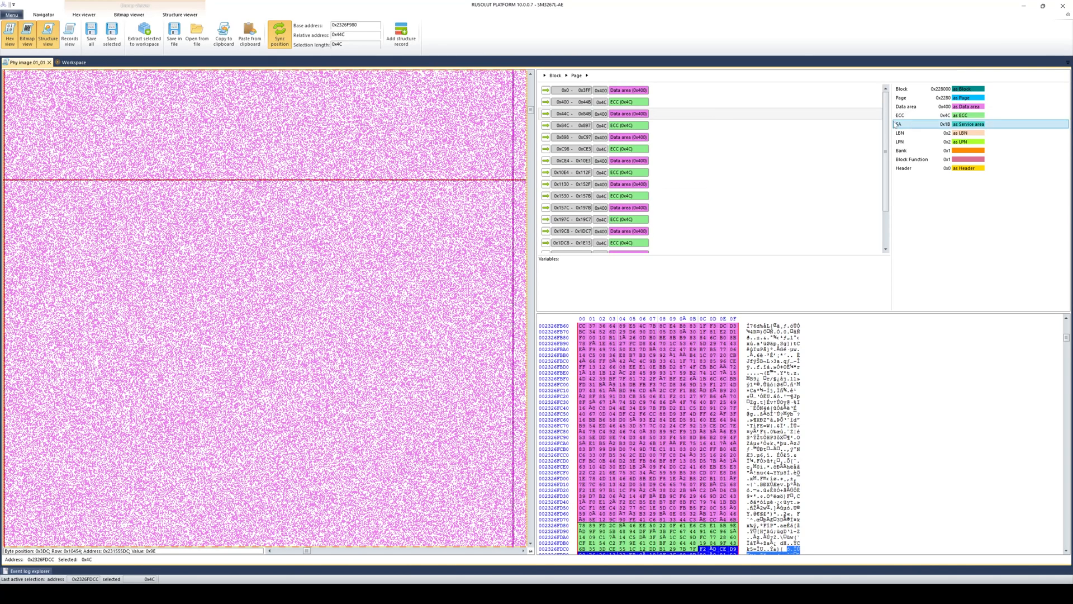
# - Open the SA (0x1B) record to show its Block Function, LBN and LPN fields
pyautogui.moveTo(887, 191); pyautogui.dragTo(881, 238)
pyautogui.click(633, 231)
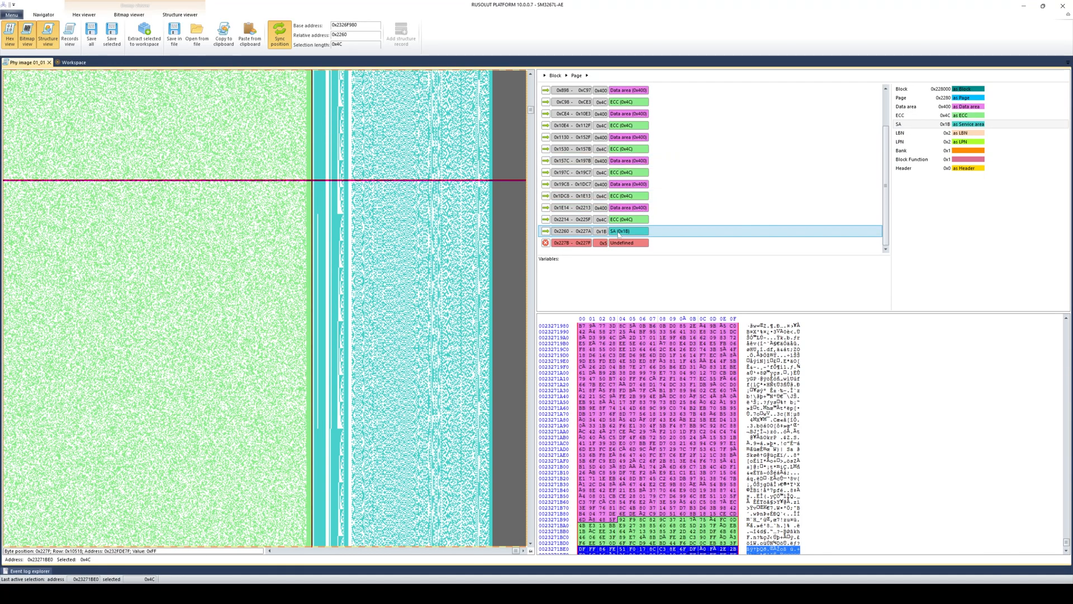
pyautogui.doubleClick(618, 233)
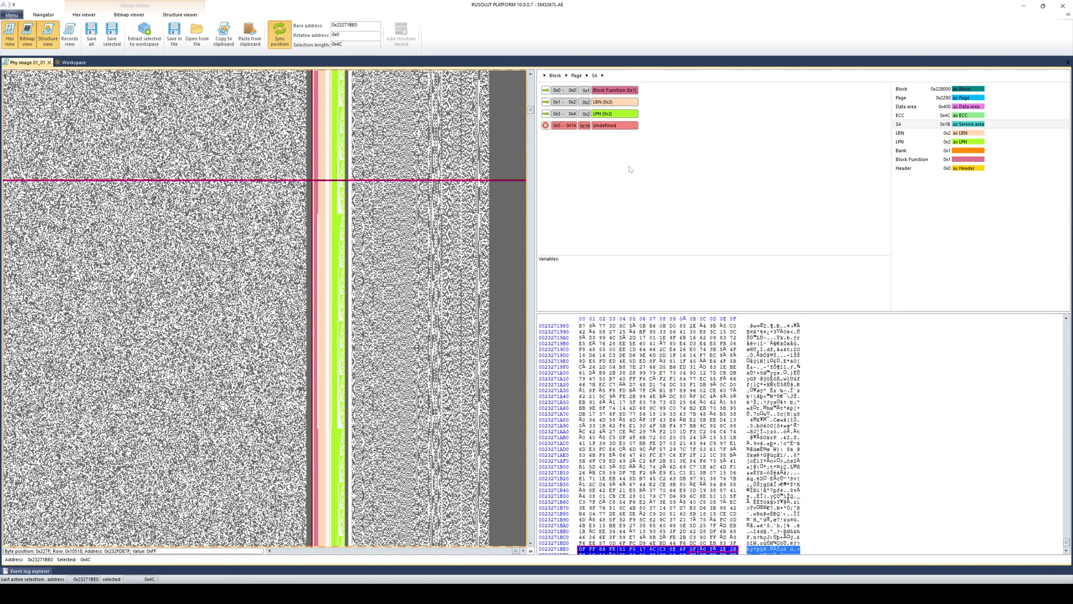
pyautogui.click(508, 593)
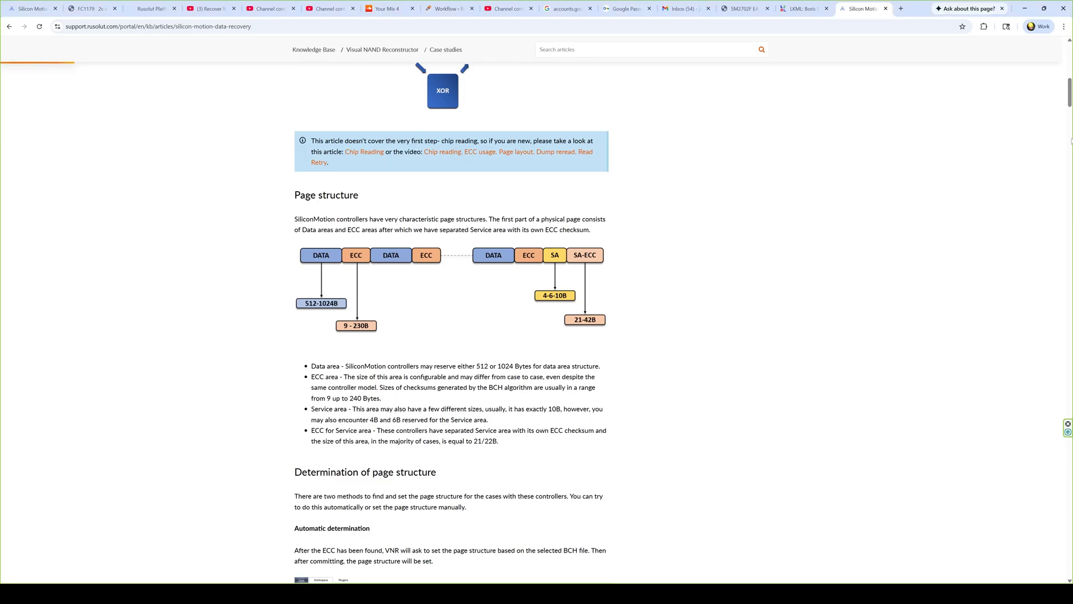
pyautogui.moveTo(1070, 101); pyautogui.dragTo(1064, 398)
pyautogui.scroll(2, 1063, 398)
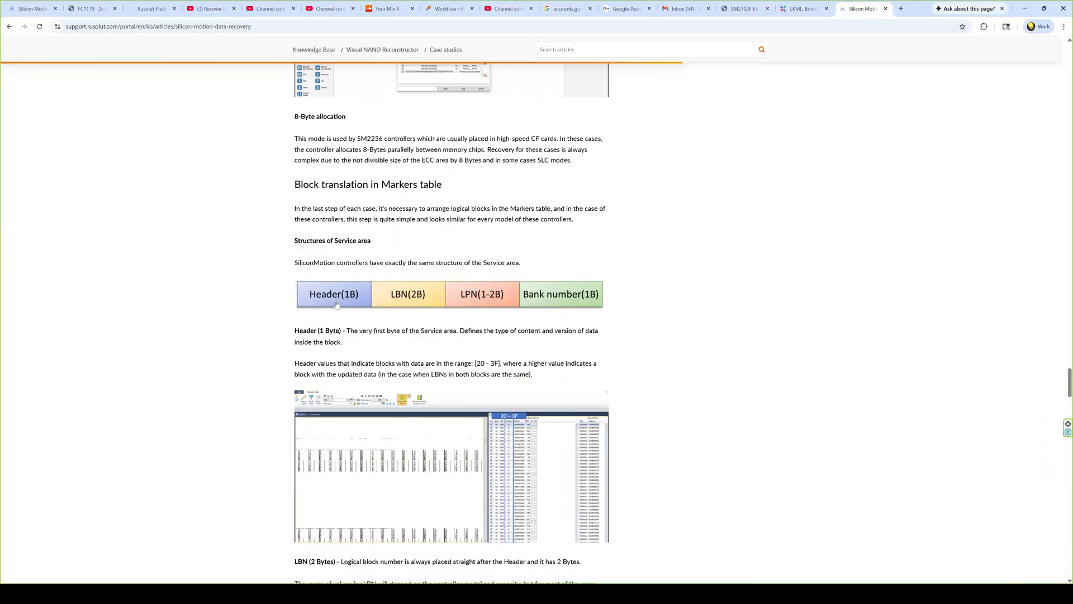
pyautogui.click(336, 307)
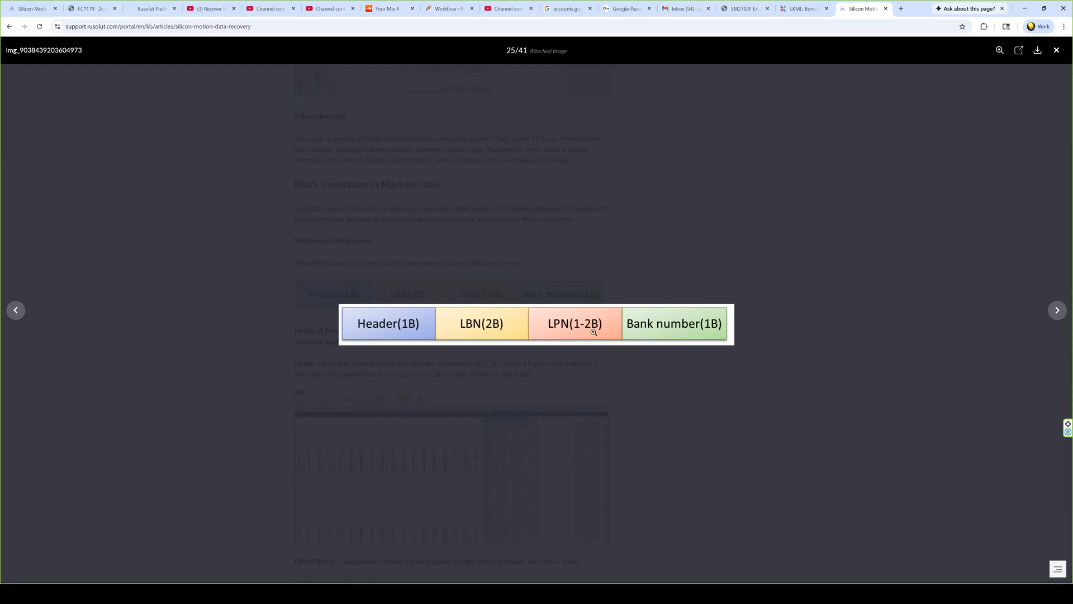
pyautogui.click(1056, 49)
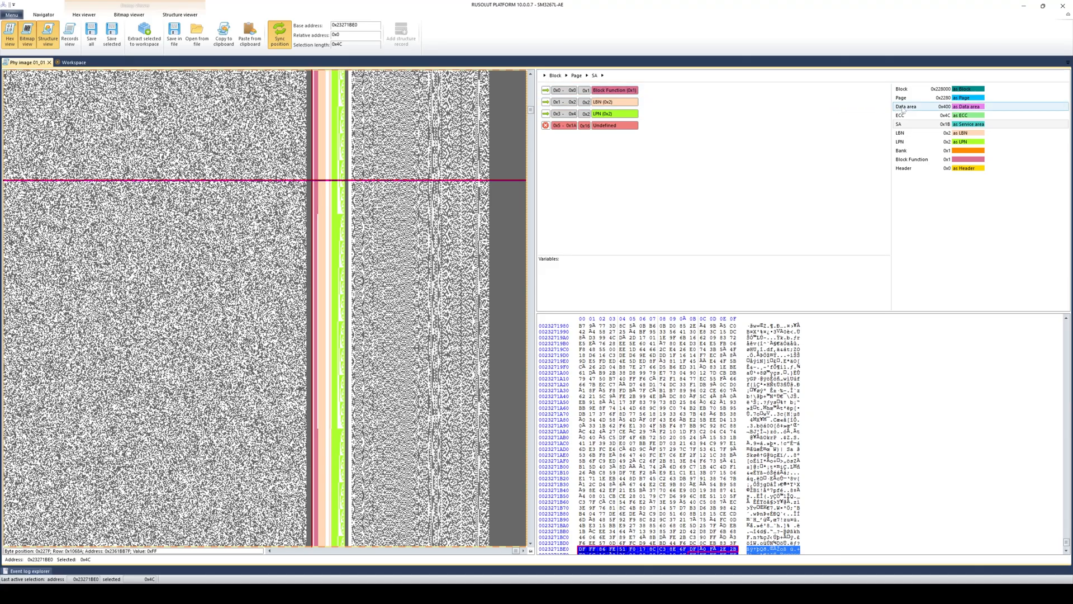
# - Look up the Data area, ECC and SA sizes in the structure list
pyautogui.click(940, 109)
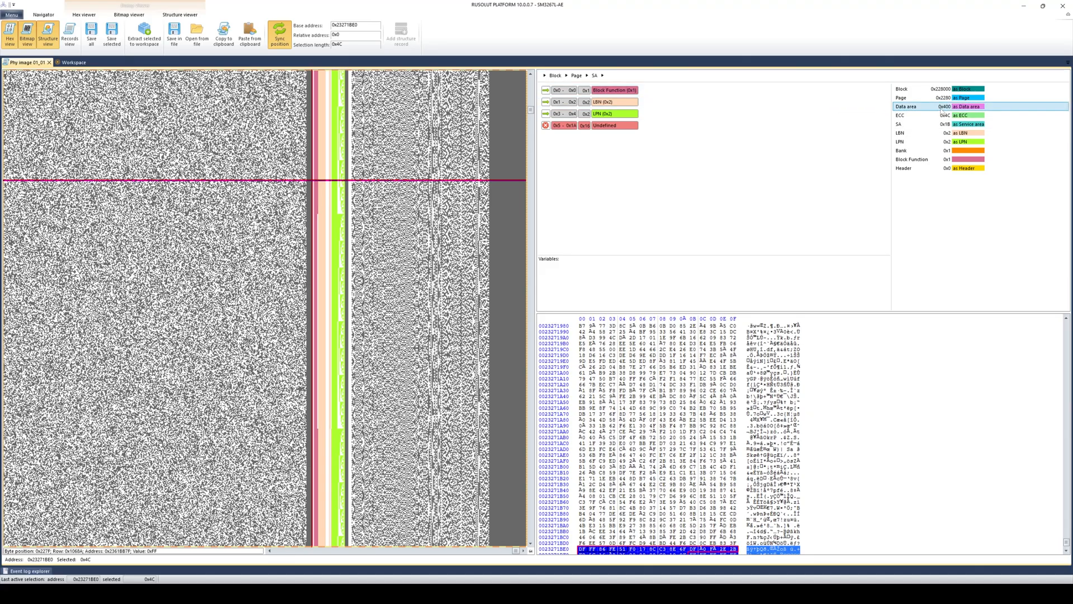
pyautogui.click(944, 116)
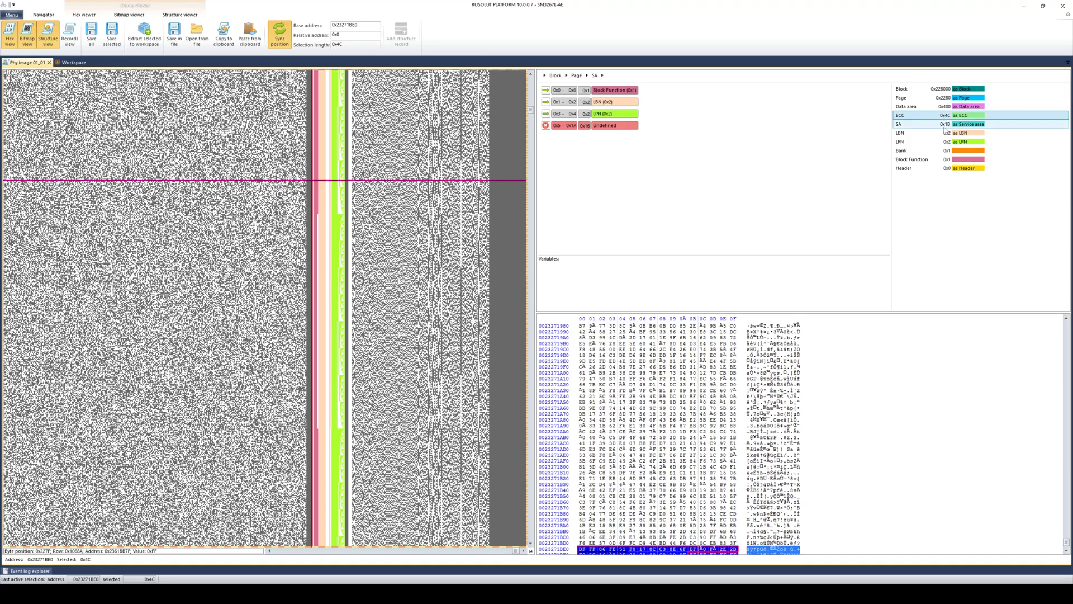
pyautogui.click(945, 125)
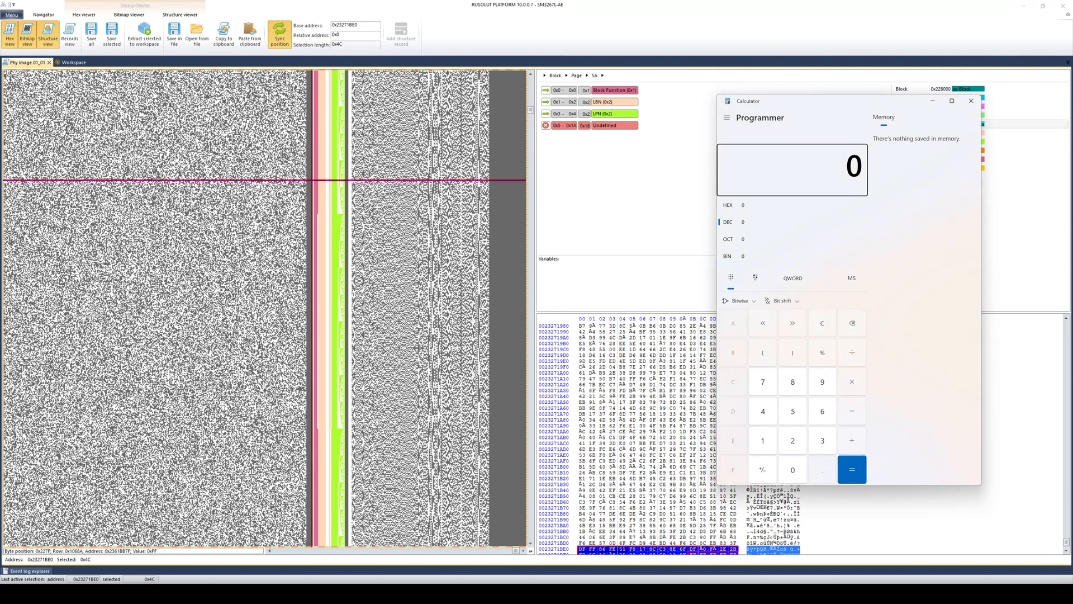
# - In Calculator's hex mode, compute 400 + 4C = 44C
pyautogui.moveTo(755, 100); pyautogui.dragTo(591, 98)
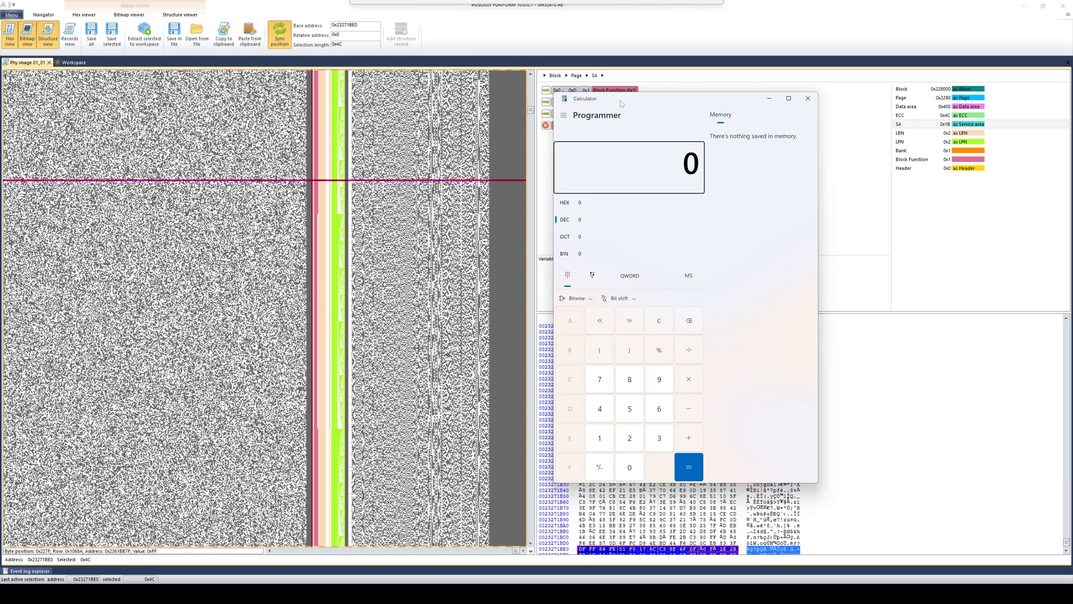
pyautogui.click(584, 208)
pyautogui.write('400 + ')
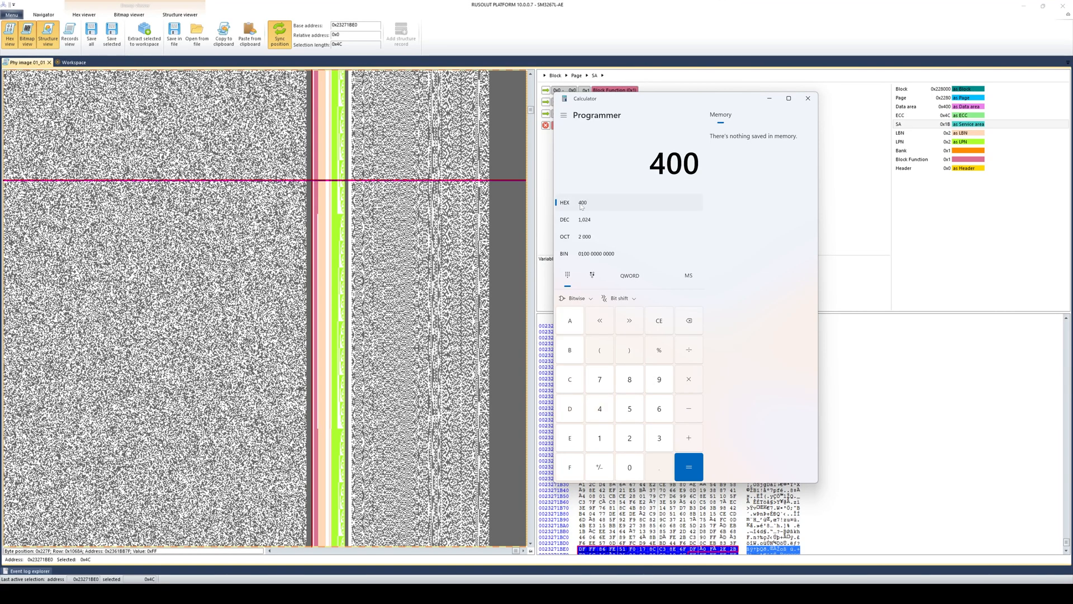
pyautogui.write('4C =')
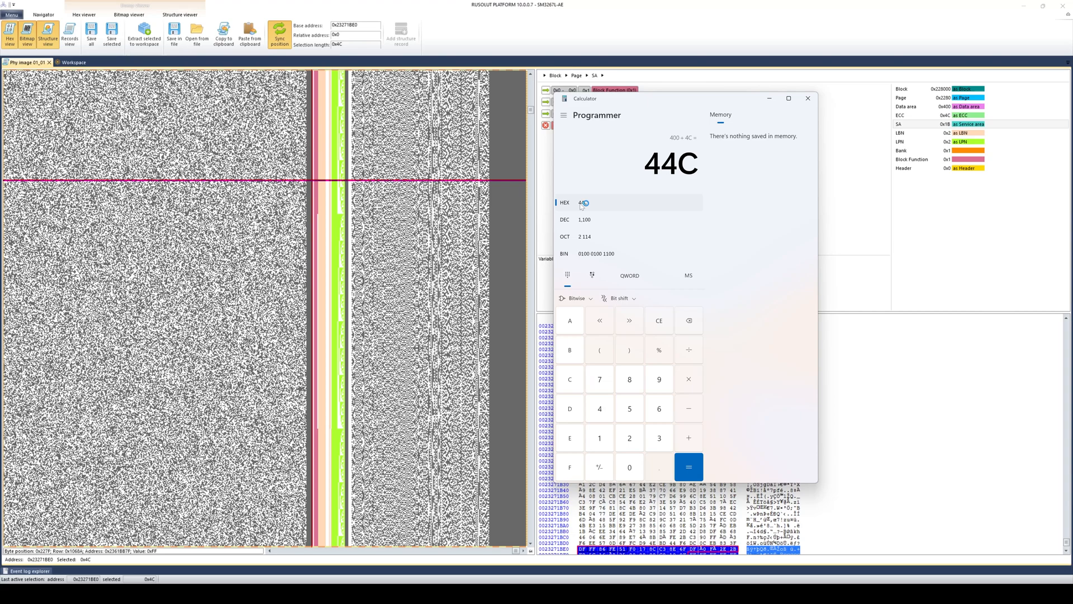
pyautogui.press('BackSpace')
# - Read the SA entry's size and enter 1B in the calculator
pyautogui.click(916, 125)
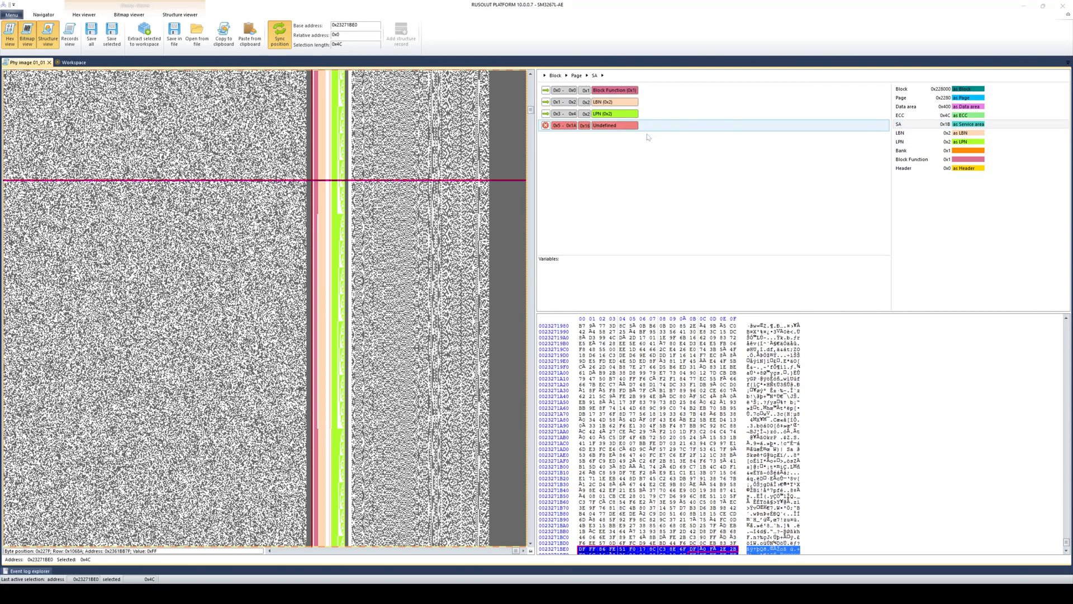
pyautogui.hotkey('alt', 'Tab')
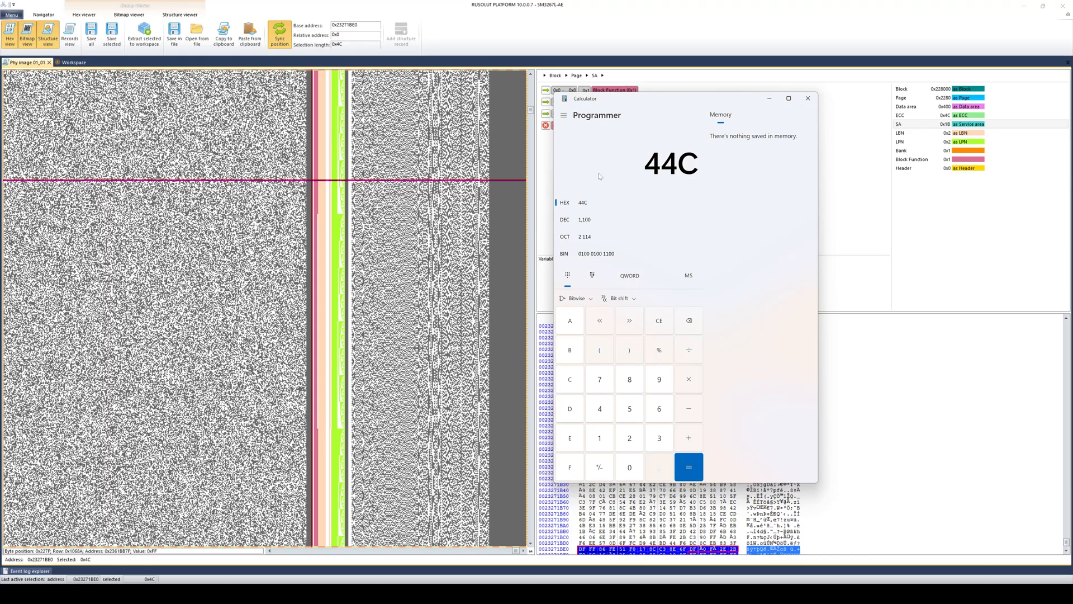
pyautogui.write('1b')
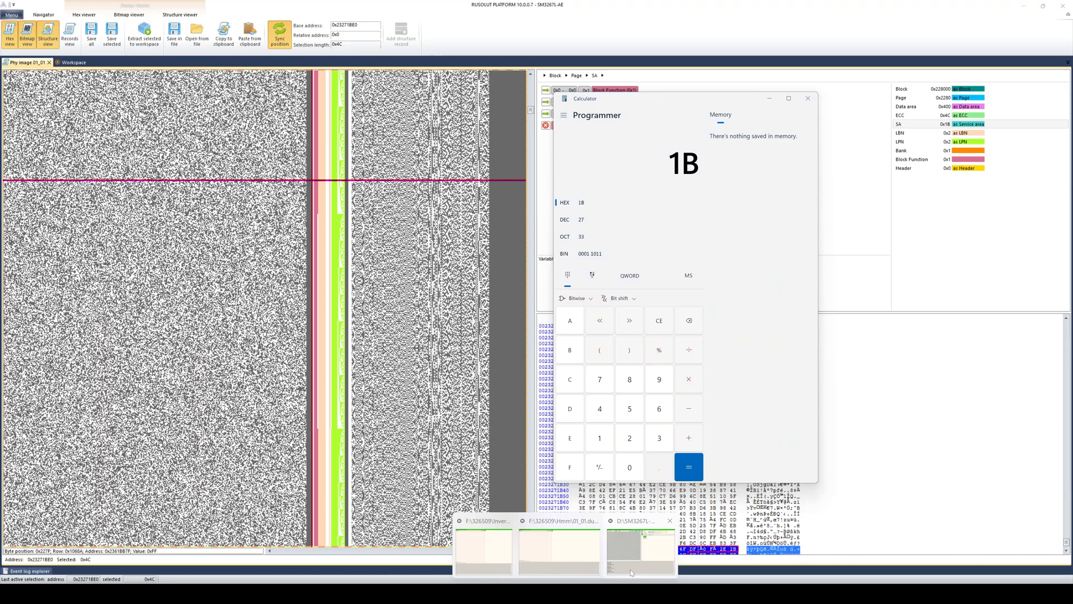
pyautogui.click(633, 572)
# - Search layouts for '1100_27' and apply the plain SM2685 1100_27 layout to the dump
pyautogui.click(717, 242)
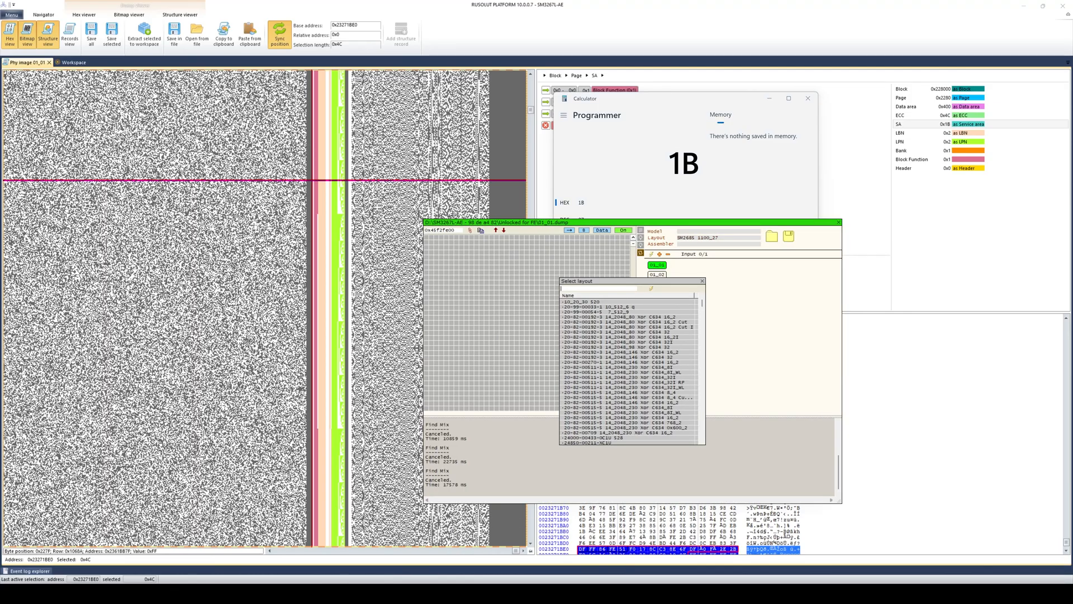
pyautogui.write('1100')
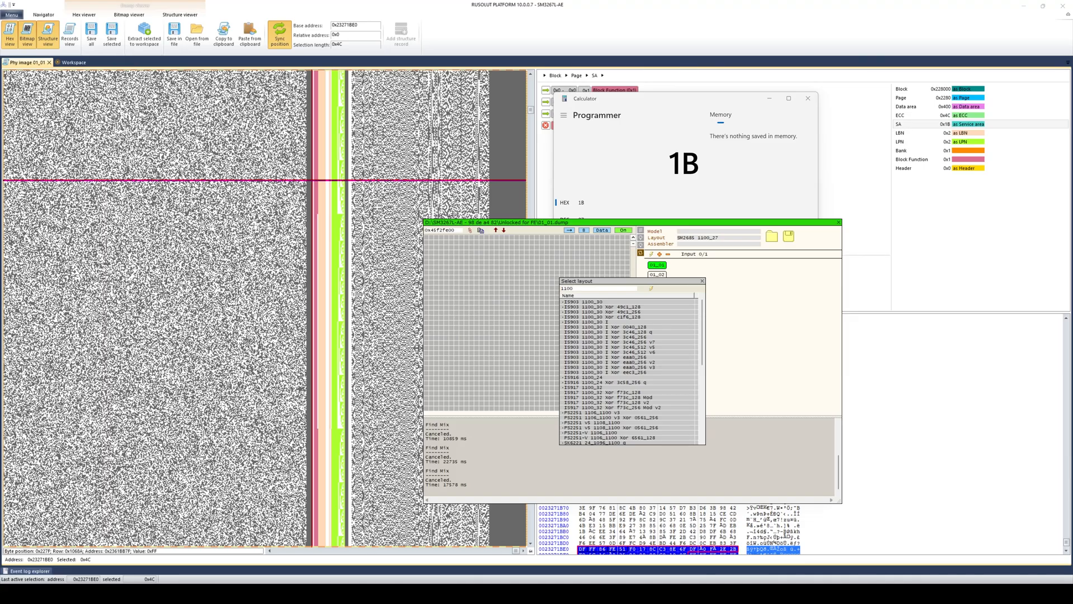
pyautogui.write('_')
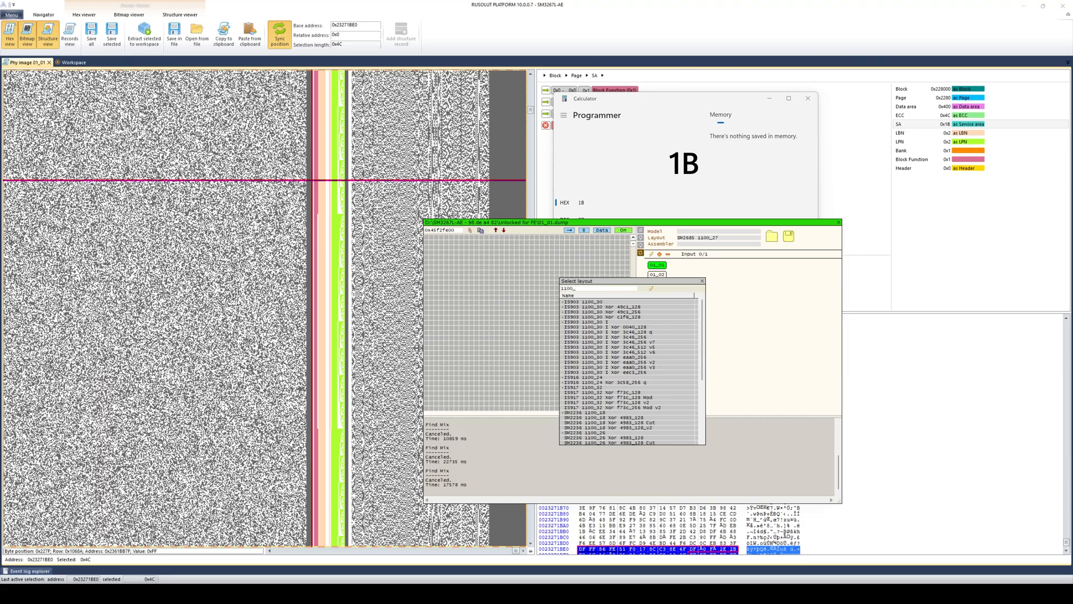
pyautogui.write('27')
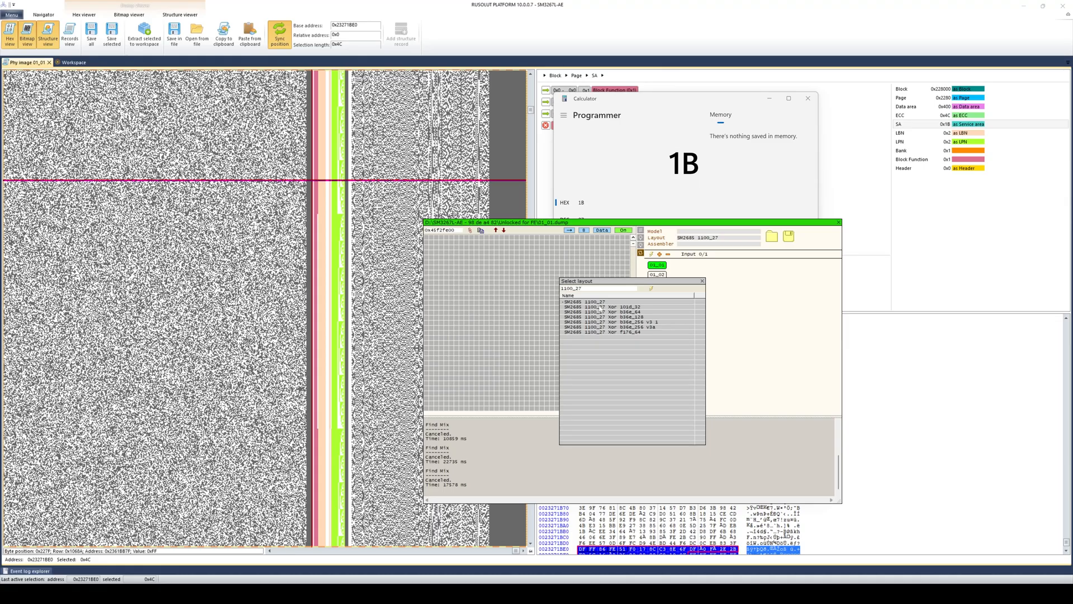
pyautogui.click(600, 307)
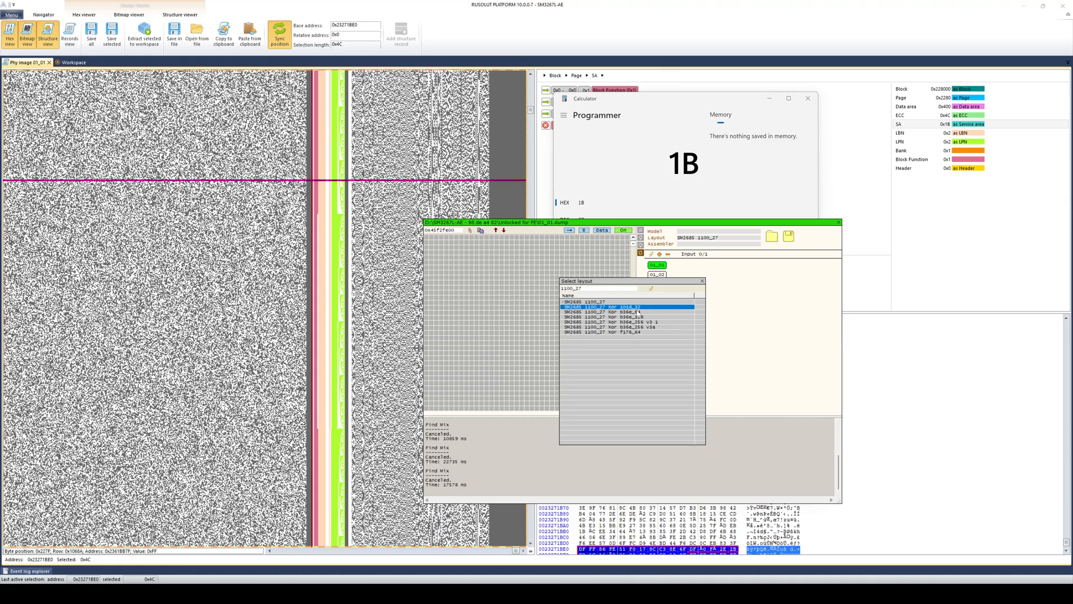
pyautogui.click(637, 333)
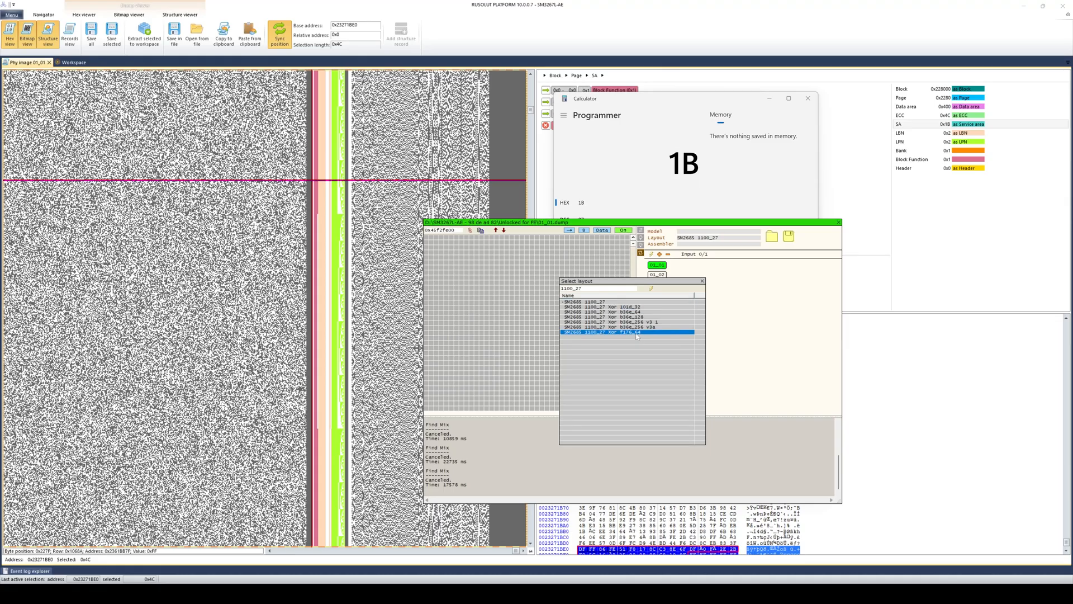
pyautogui.click(572, 303)
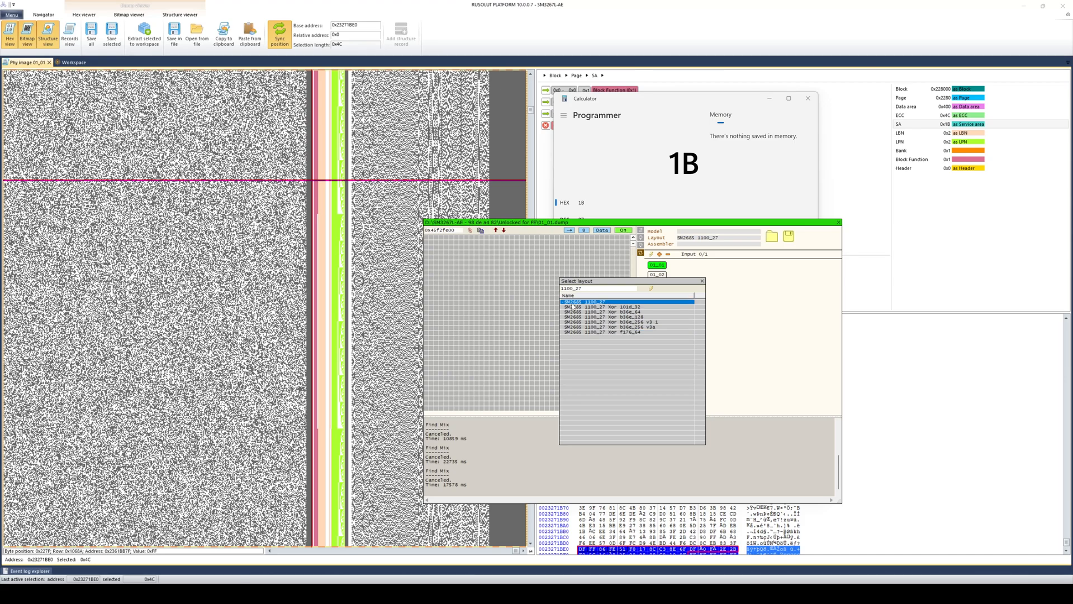
pyautogui.doubleClick(617, 302)
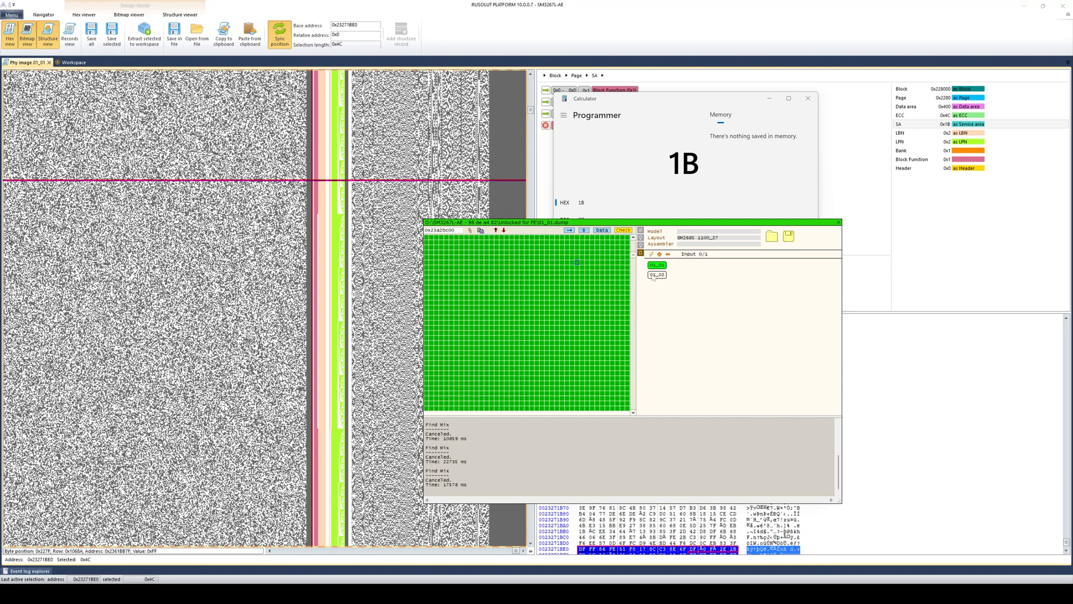
# - Inspect the 01_01 block info and locate its SA bytes in the hex dump
pyautogui.click(654, 275)
pyautogui.click(655, 266)
pyautogui.click(641, 251)
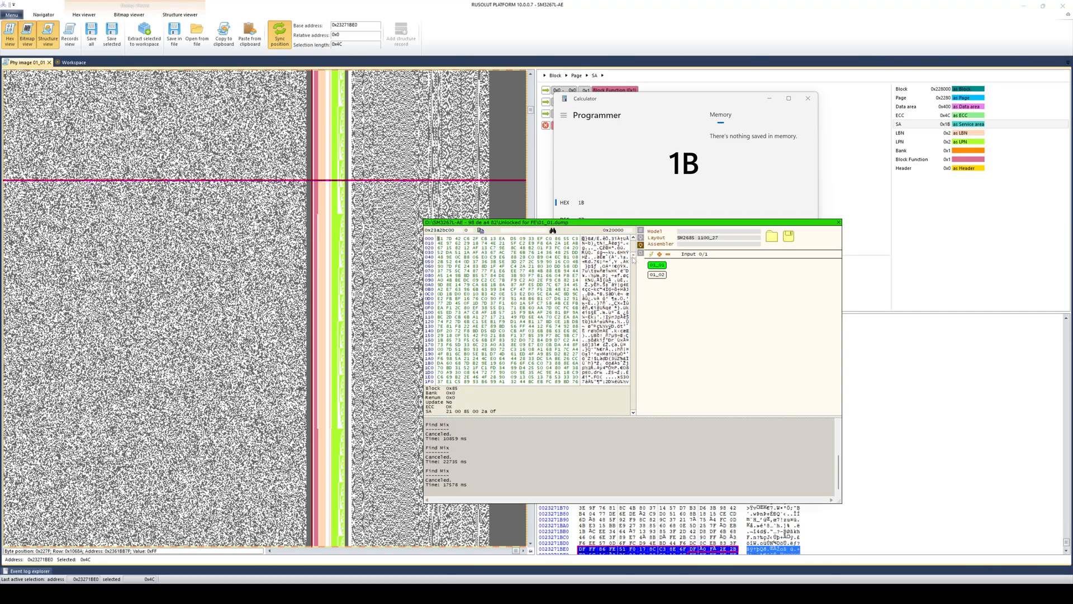
pyautogui.click(426, 412)
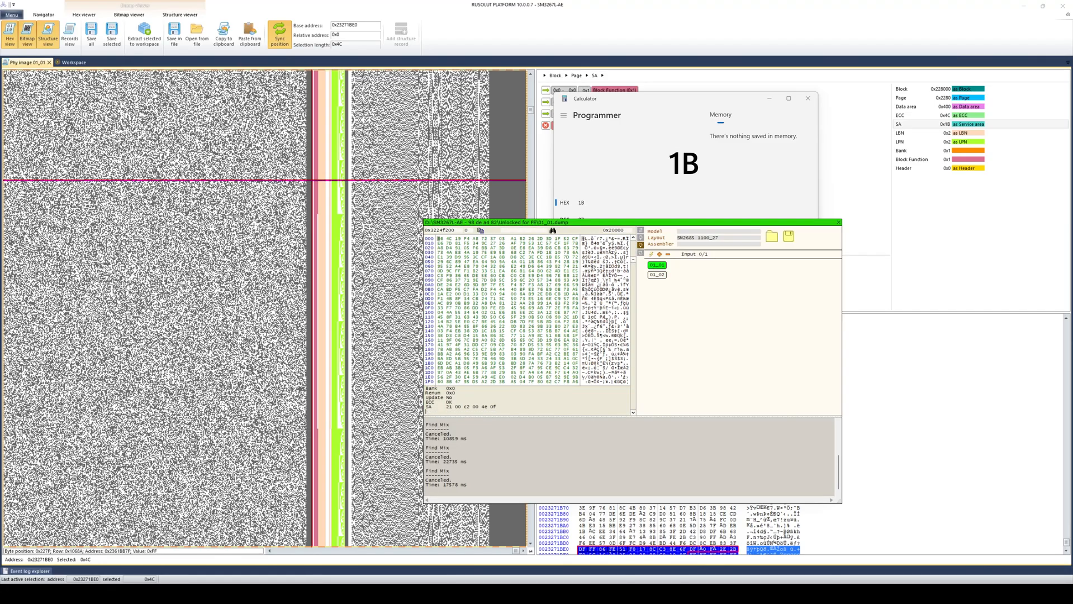
pyautogui.moveTo(427, 412); pyautogui.dragTo(423, 407)
pyautogui.click(541, 349)
pyautogui.moveTo(633, 259); pyautogui.dragTo(633, 273)
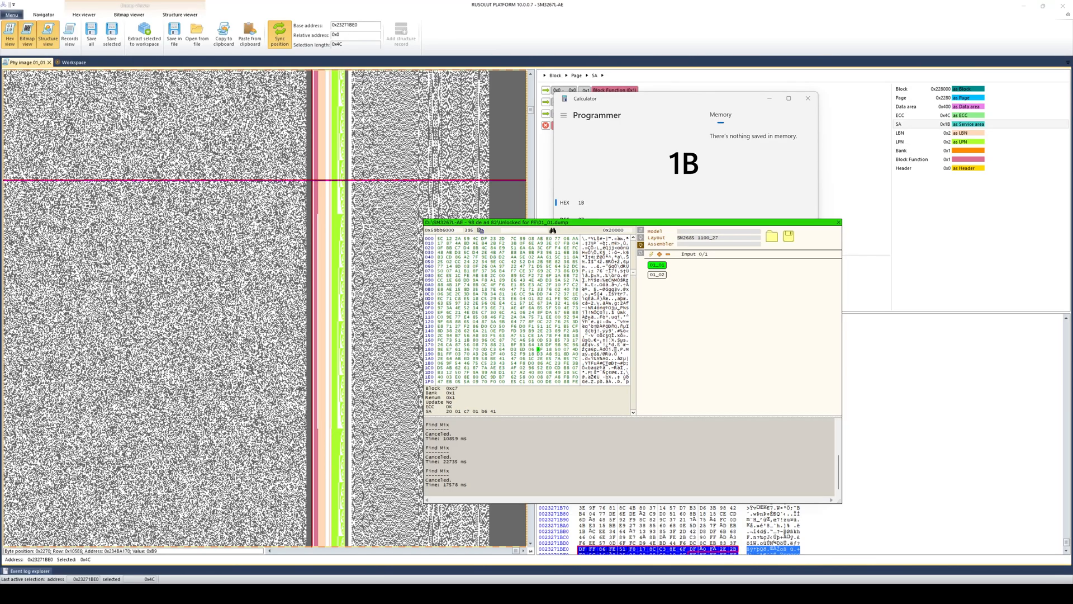
pyautogui.hotkey('ctrl', 'a')
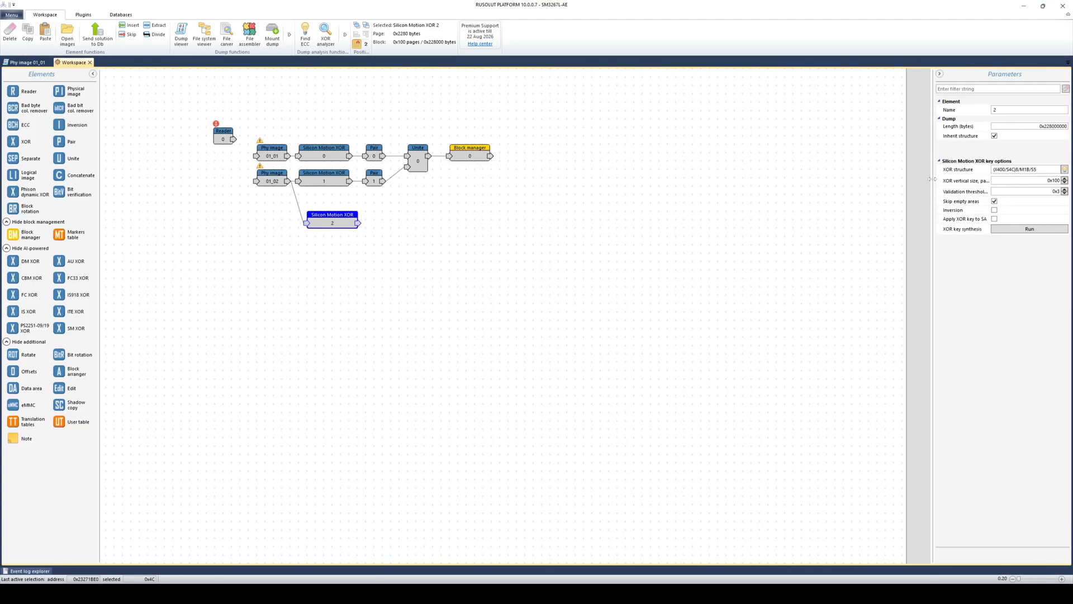
# - Run XOR key synthesis on Silicon Motion XOR 2
pyautogui.click(448, 264)
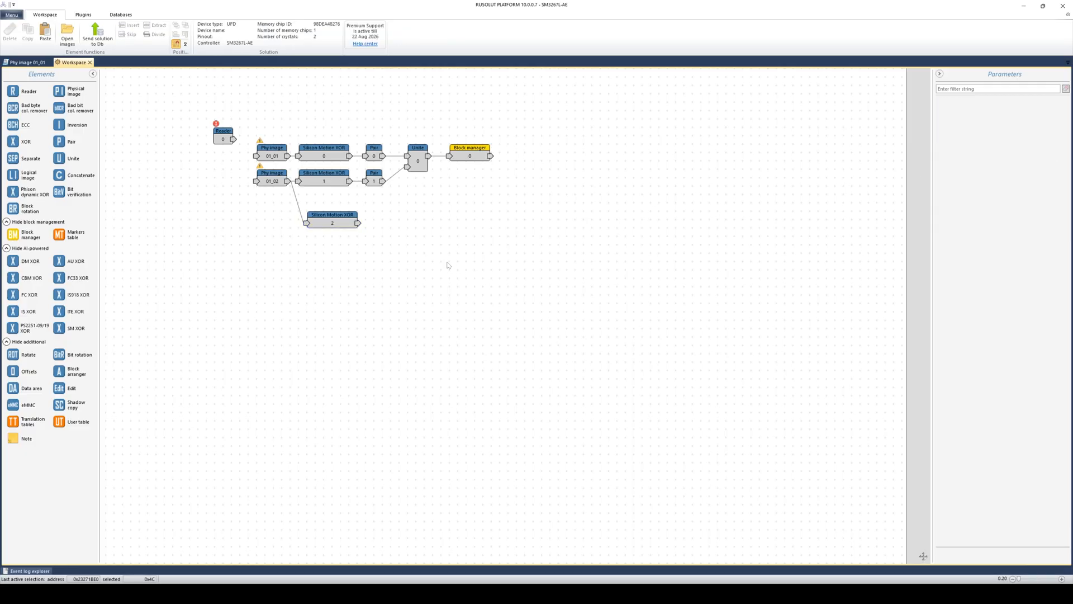
pyautogui.click(361, 226)
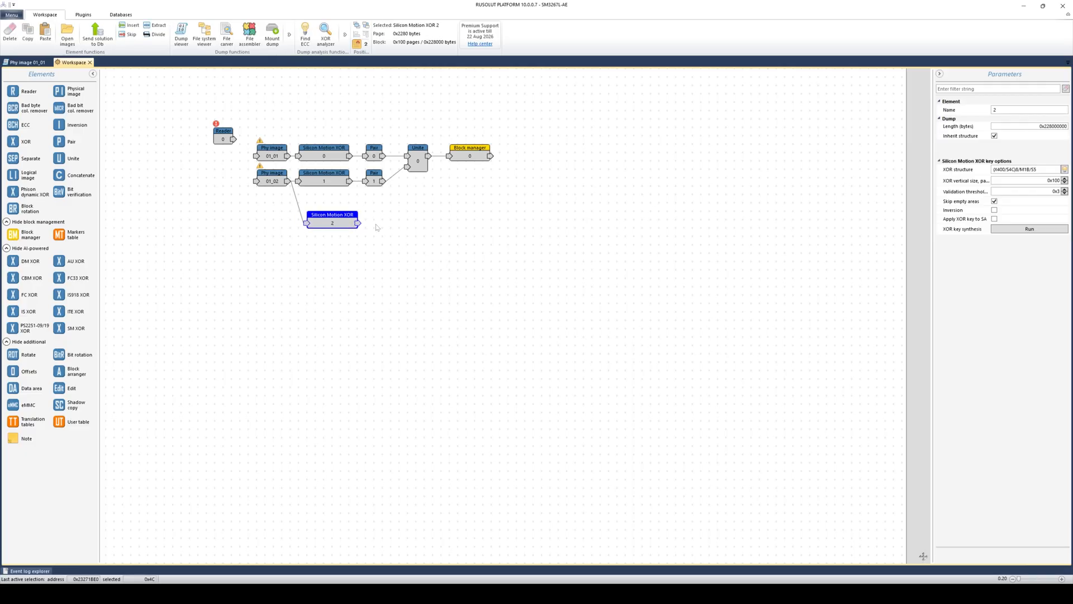
pyautogui.click(1009, 230)
pyautogui.click(589, 316)
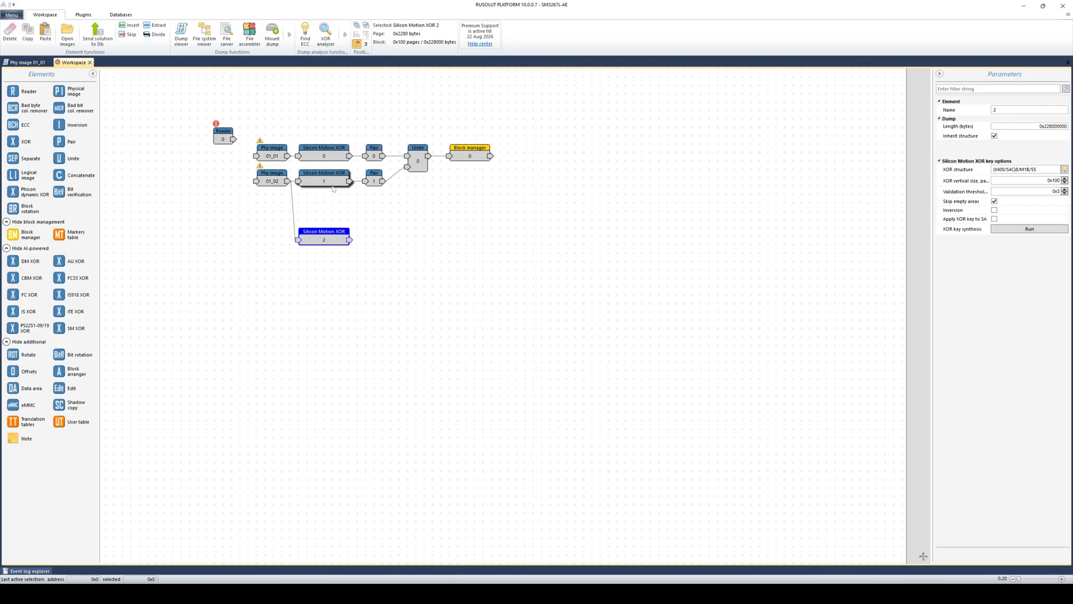
# - Duplicate the XOR node as XOR 3 at the top and connect Phy image 01_01 to it
pyautogui.click(28, 32)
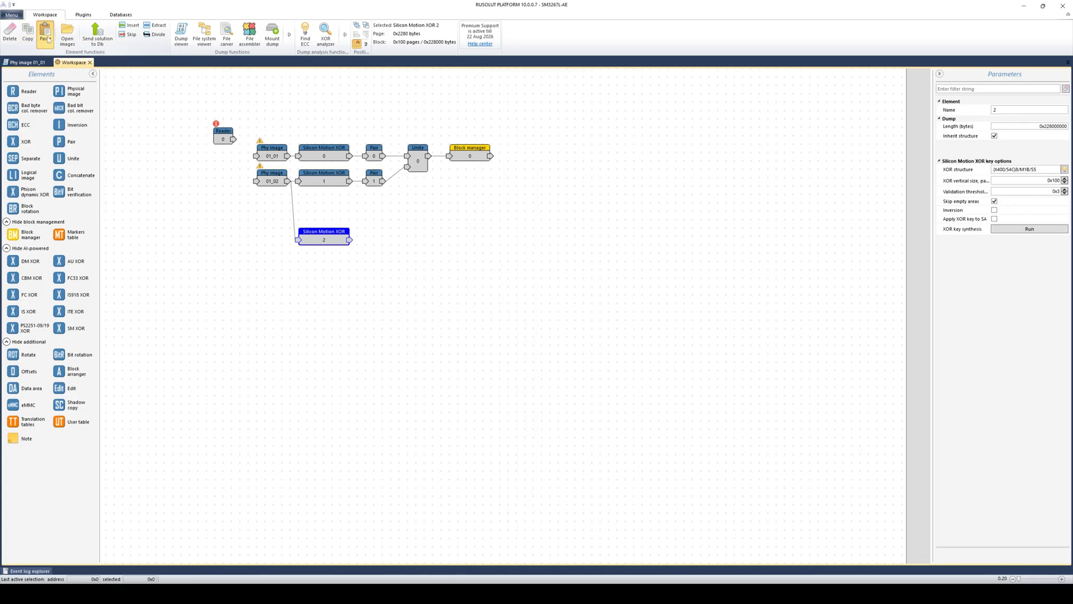
pyautogui.click(46, 32)
pyautogui.moveTo(330, 227); pyautogui.dragTo(316, 97)
pyautogui.moveTo(288, 156); pyautogui.dragTo(323, 93)
# - View XOR node 3's output, then open Silicon Motion XOR 2's output
pyautogui.click(327, 236)
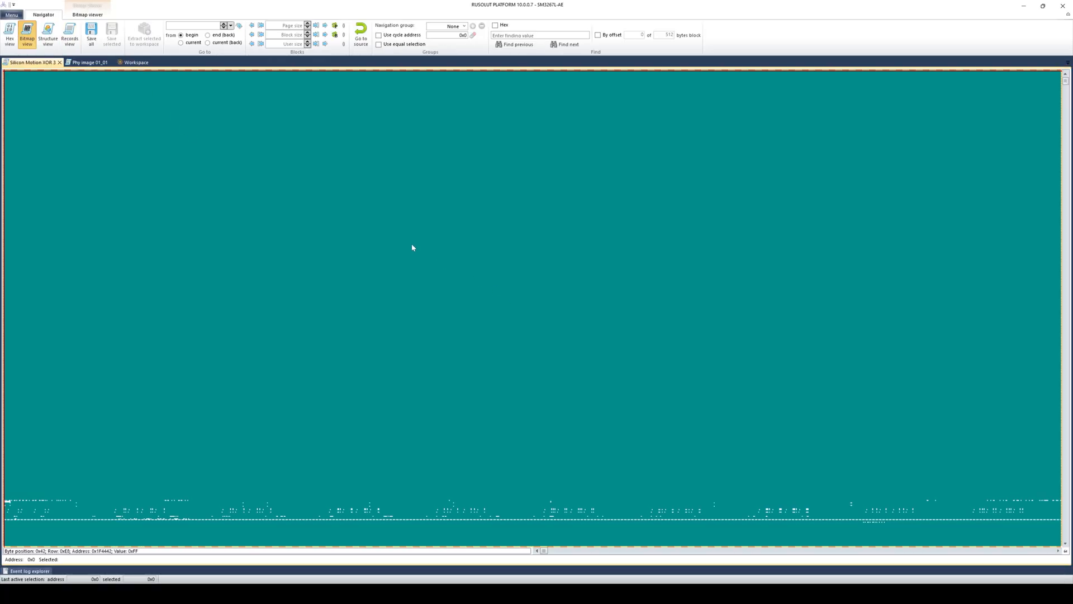
pyautogui.click(60, 62)
pyautogui.click(336, 238)
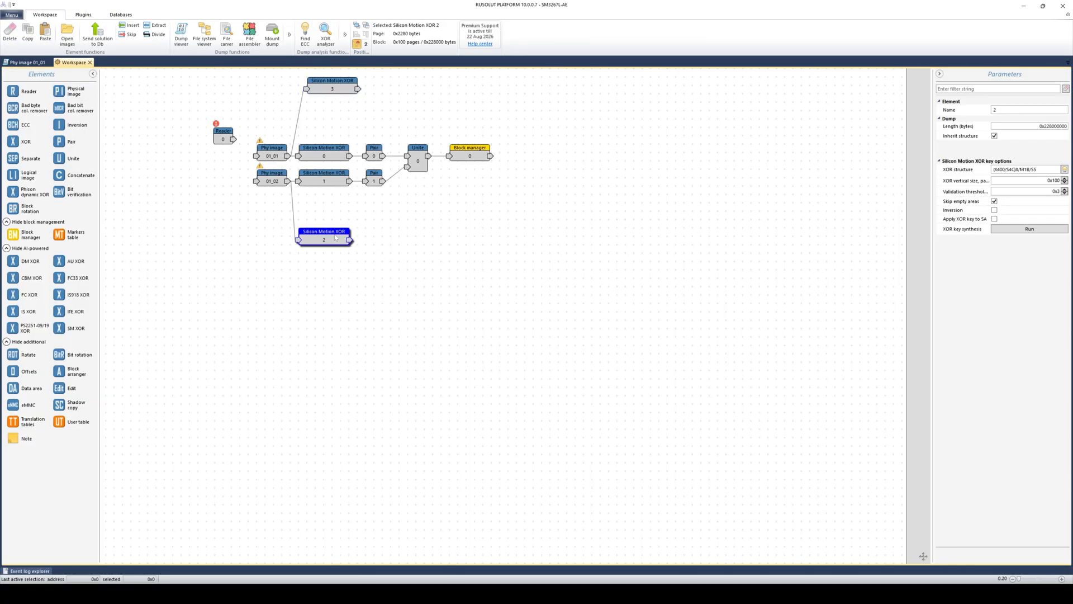
pyautogui.doubleClick(336, 238)
# - Save XOR 2's output as 01_02.dump in the DeXOR folder with no hashing
pyautogui.click(91, 32)
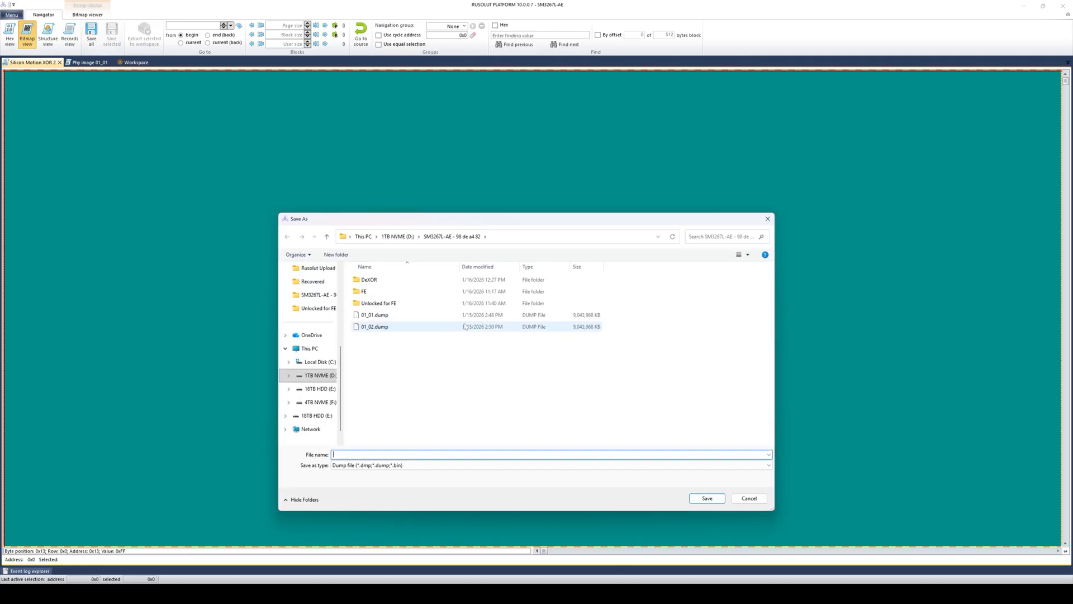
pyautogui.doubleClick(410, 280)
pyautogui.write('01_02.dump')
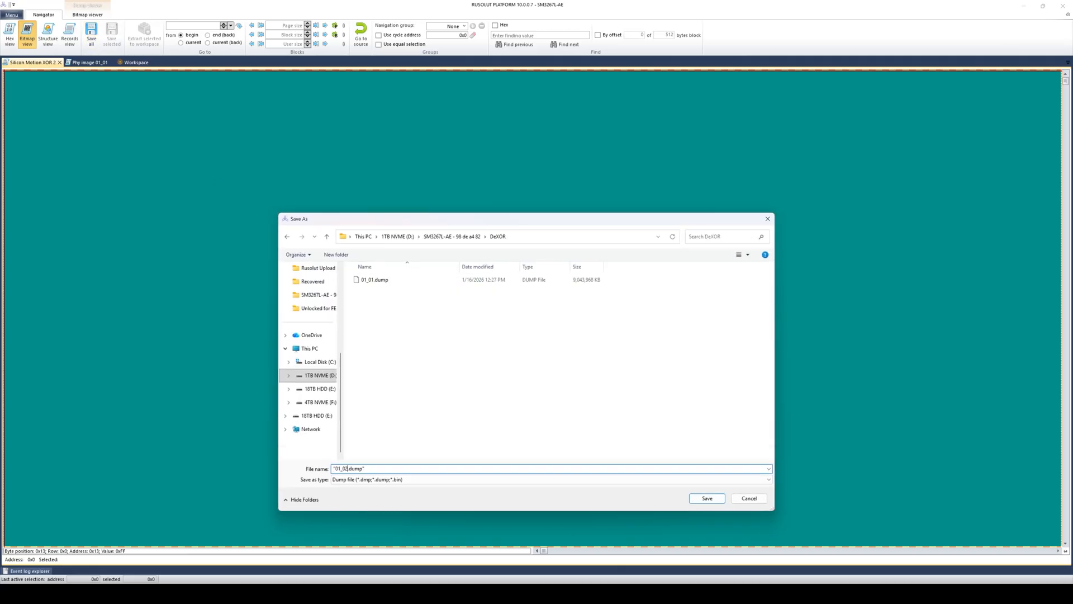
pyautogui.press('Return')
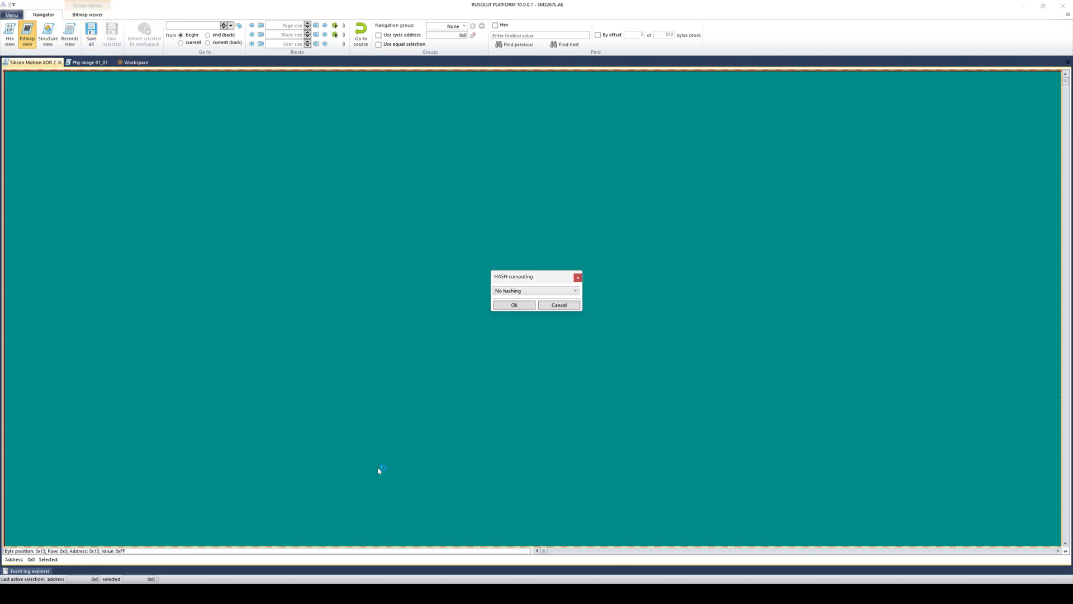
pyautogui.click(514, 305)
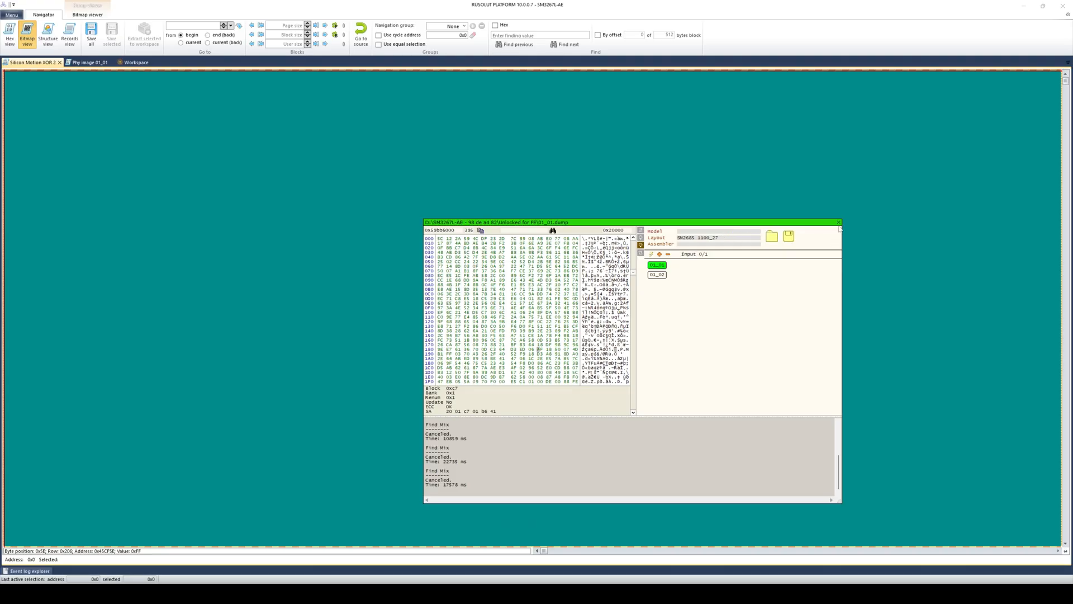
# - Close the loaded dump and start loading a different dump from DeXOR
pyautogui.click(839, 224)
pyautogui.click(433, 230)
pyautogui.click(525, 293)
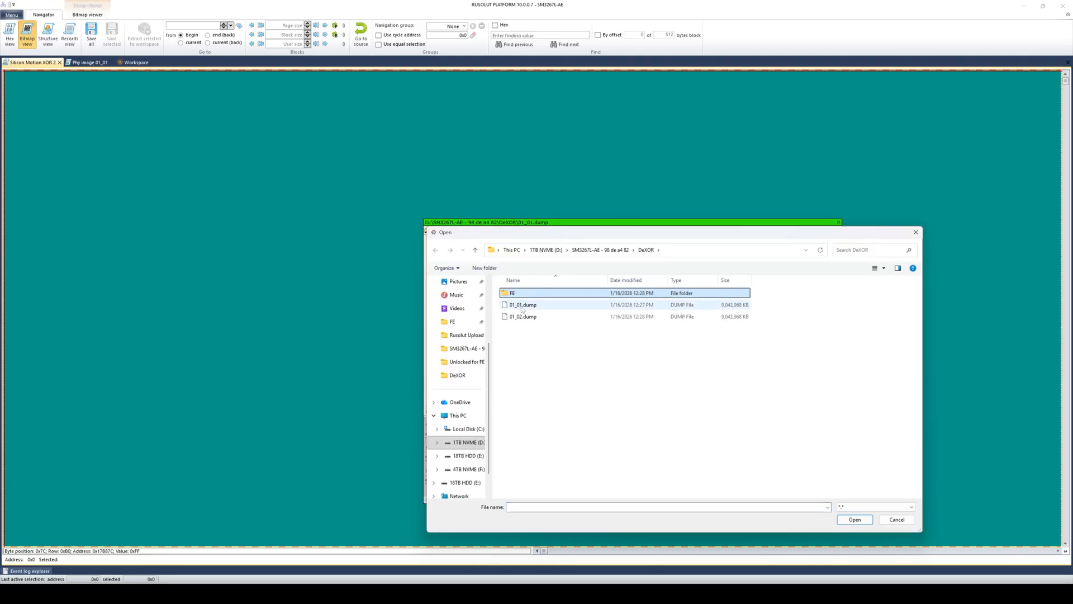
# - Load DeXOR\01_01.dump and apply the SM2685 1100_27 page layout
pyautogui.doubleClick(522, 306)
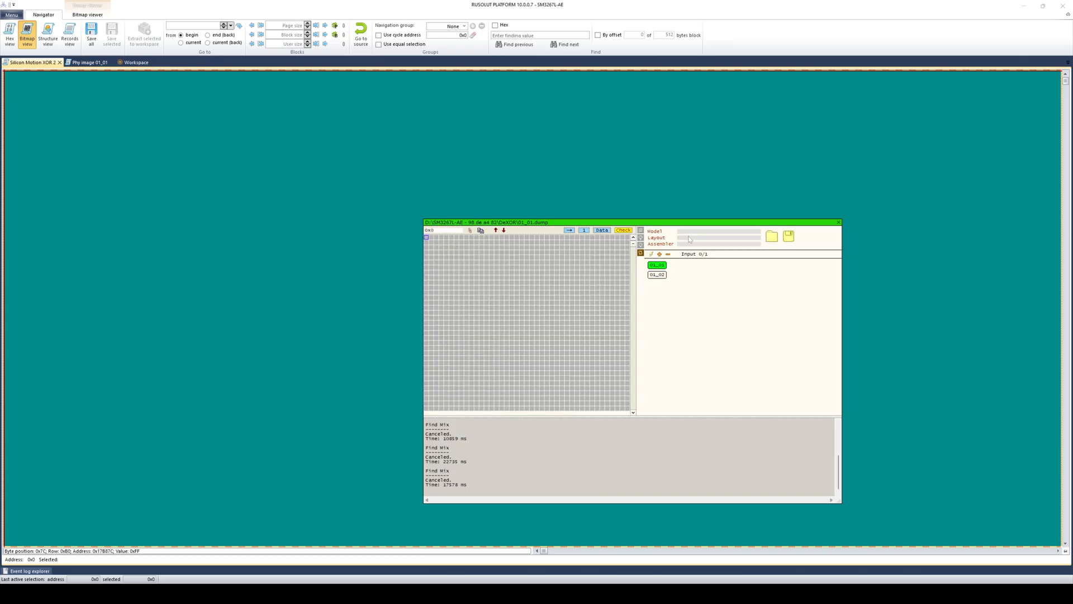
pyautogui.click(689, 237)
pyautogui.write('1')
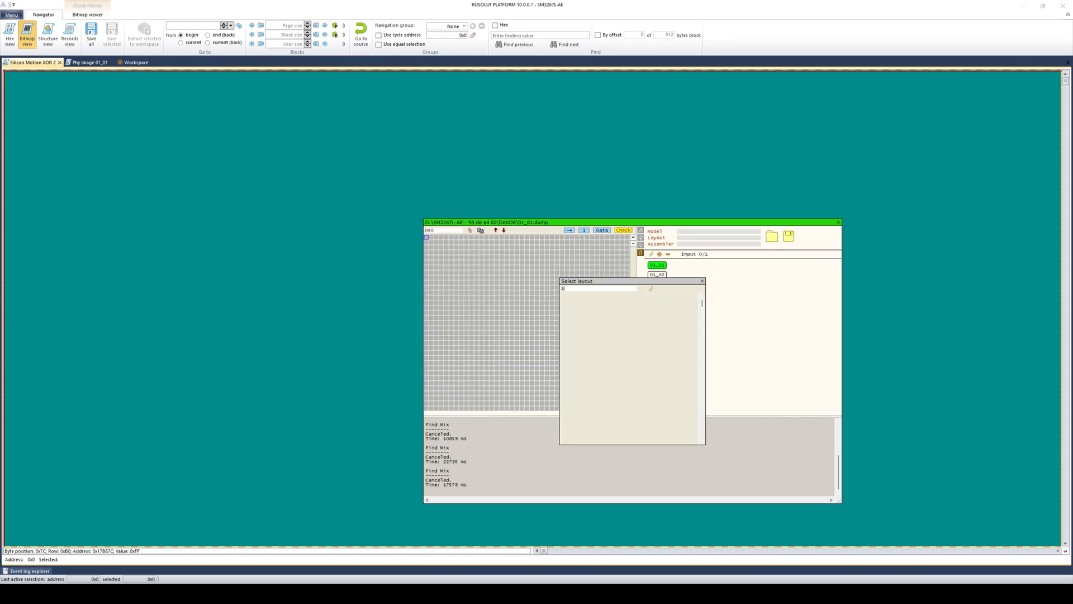
pyautogui.write('100_247')
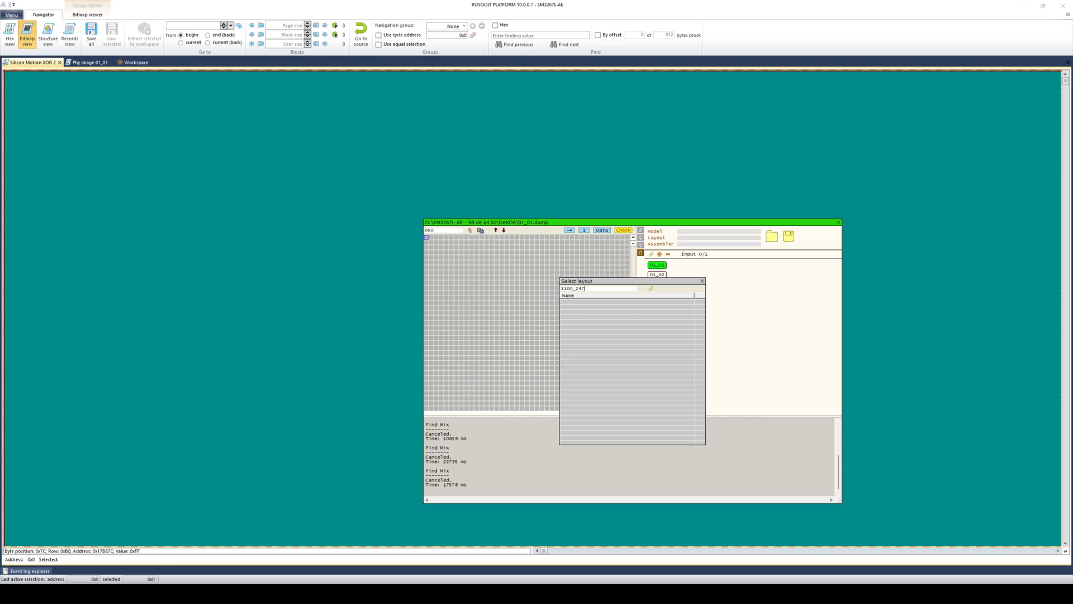
pyautogui.press('BackSpace')
pyautogui.press('BackSpace')
pyautogui.write('7')
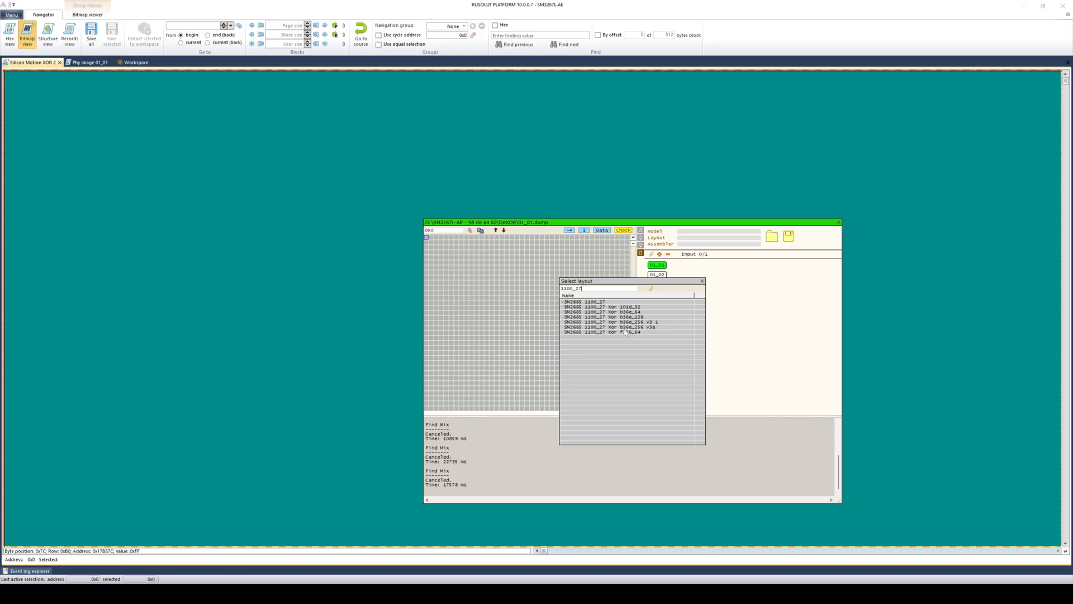
pyautogui.doubleClick(595, 304)
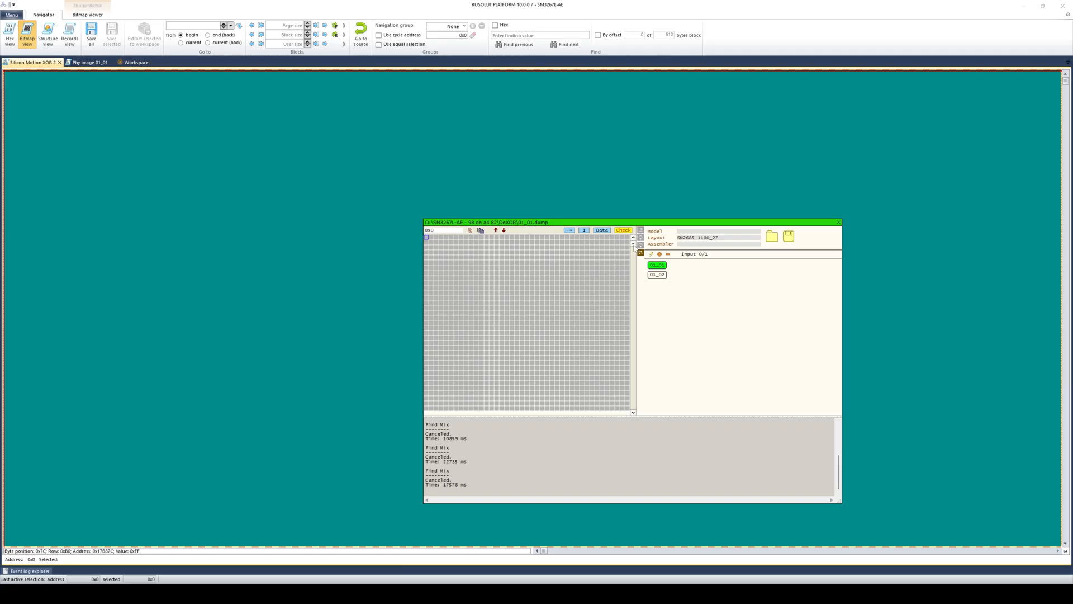
# - Turn page checking off and inspect the page's SA bytes and data in hex view
pyautogui.moveTo(633, 244); pyautogui.dragTo(632, 263)
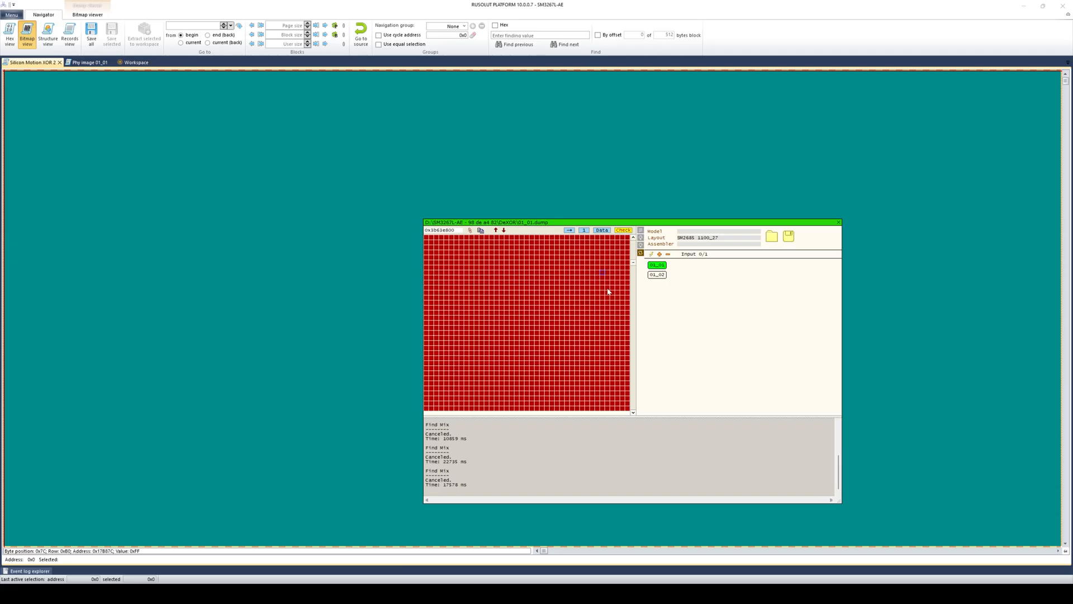
pyautogui.click(621, 231)
pyautogui.click(625, 237)
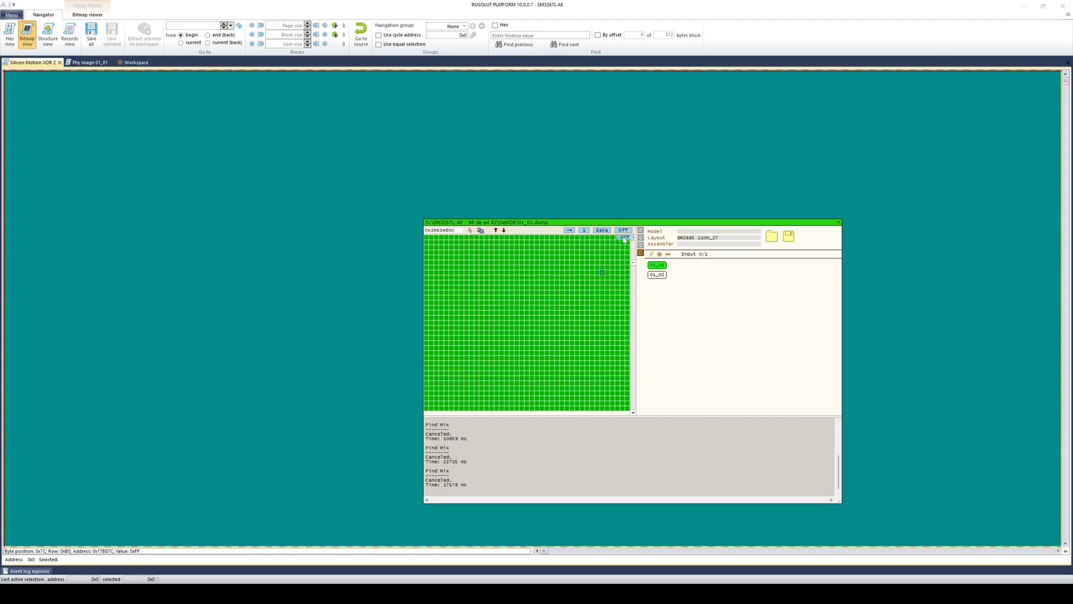
pyautogui.click(641, 244)
pyautogui.moveTo(635, 265); pyautogui.dragTo(635, 272)
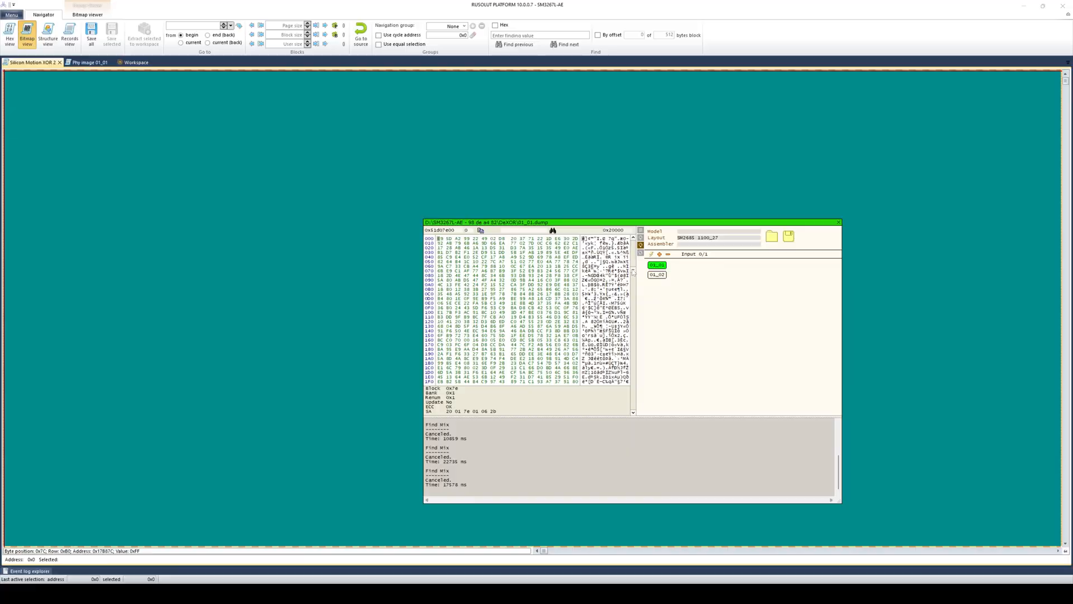
pyautogui.click(427, 412)
pyautogui.moveTo(427, 412); pyautogui.dragTo(432, 407)
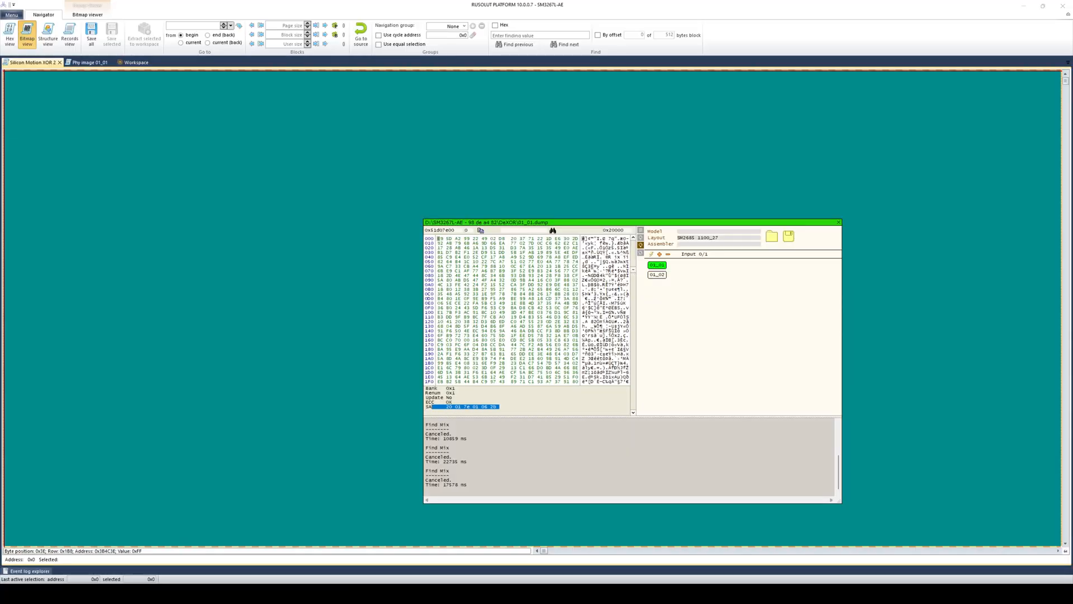
pyautogui.click(429, 407)
pyautogui.click(485, 350)
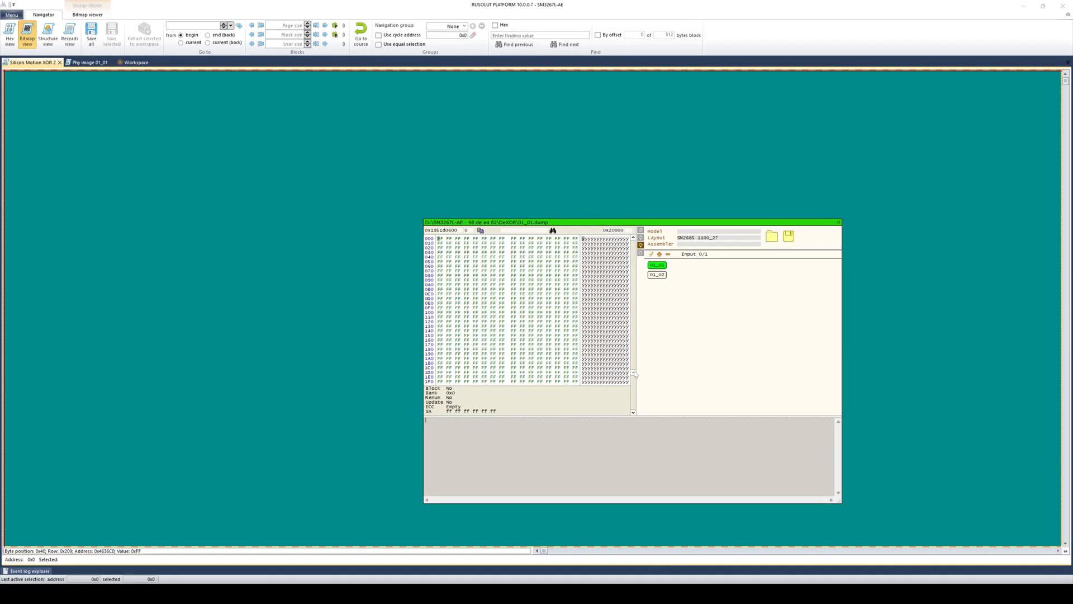
# - Run Find Mix on 01_01 and copy the reported 0x200000 value from the log
pyautogui.rightClick(660, 268)
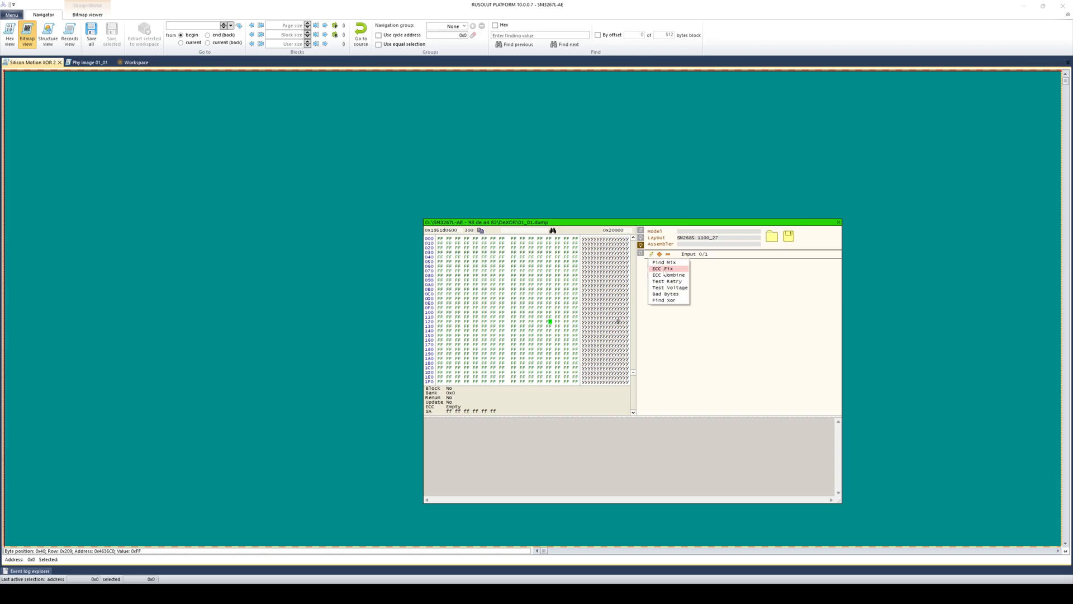
pyautogui.click(664, 263)
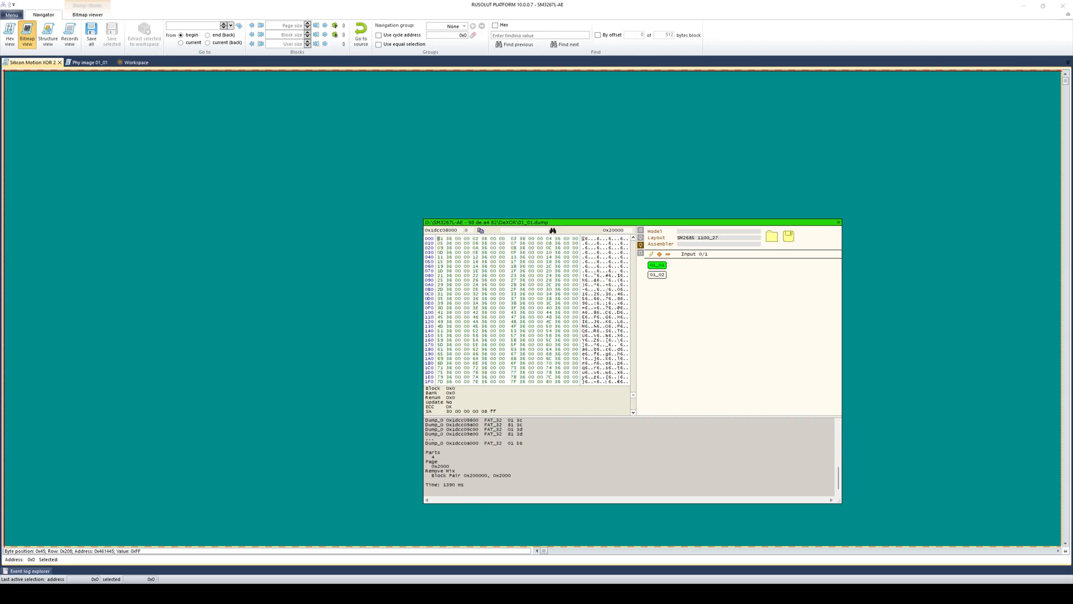
pyautogui.doubleClick(450, 471)
pyautogui.doubleClick(481, 476)
pyautogui.rightClick(483, 477)
pyautogui.click(501, 387)
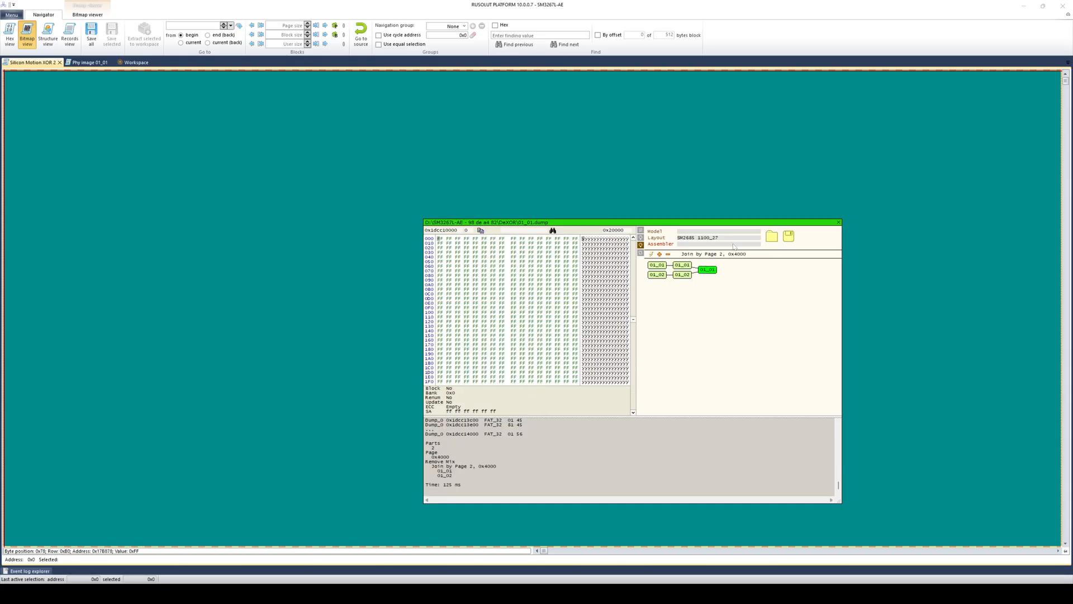
# - Use the Block Number assembler with block size 0x200000 and run the scan
pyautogui.click(705, 244)
pyautogui.doubleClick(604, 302)
pyautogui.moveTo(633, 319); pyautogui.dragTo(632, 327)
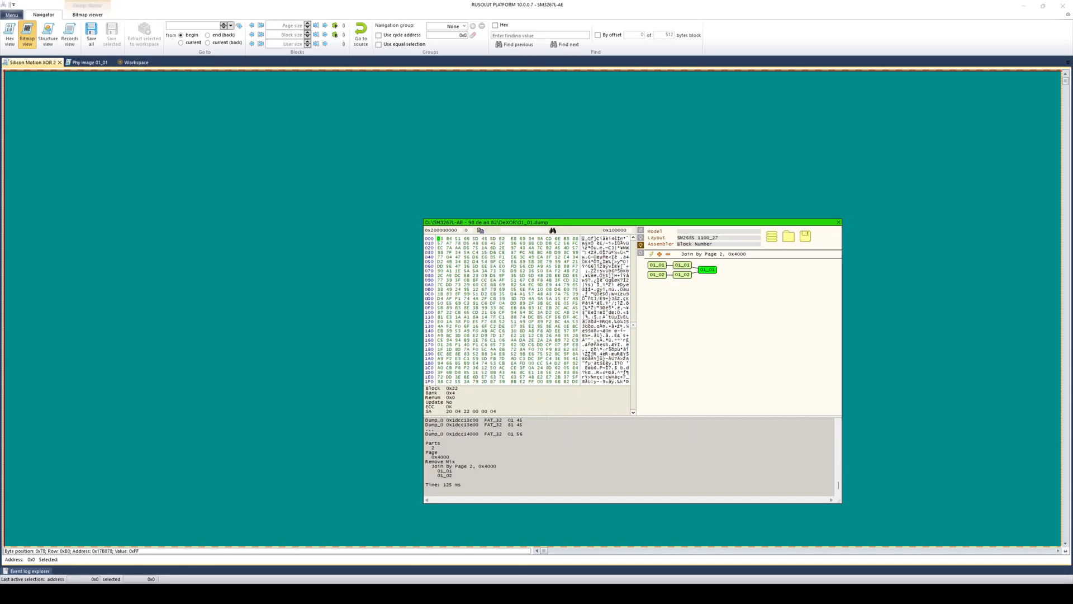
pyautogui.scroll(-2, 527, 311)
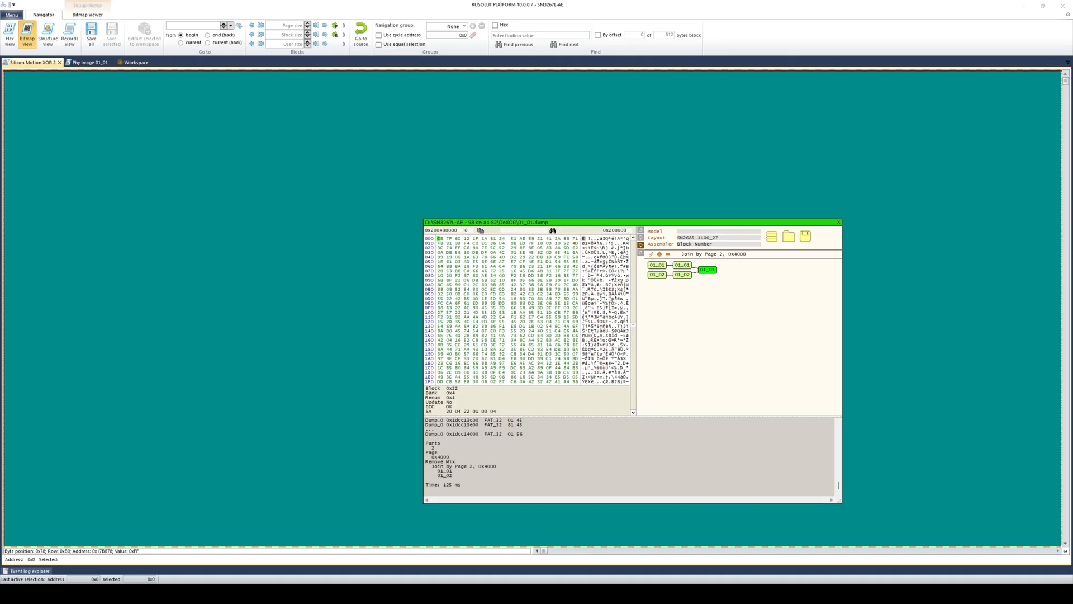
pyautogui.rightClick(655, 320)
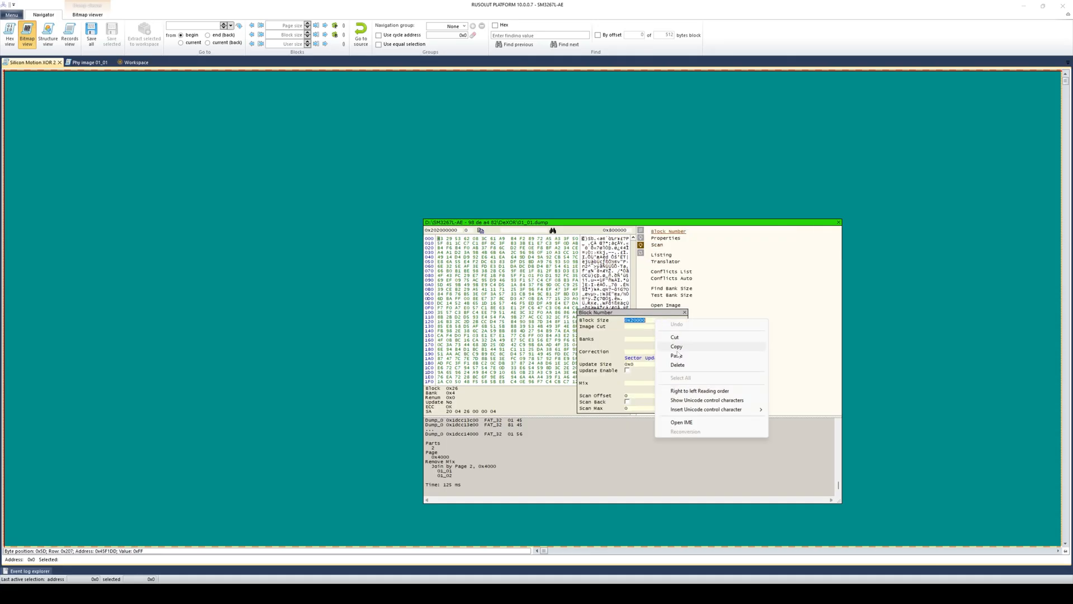
pyautogui.click(677, 355)
pyautogui.press('Return')
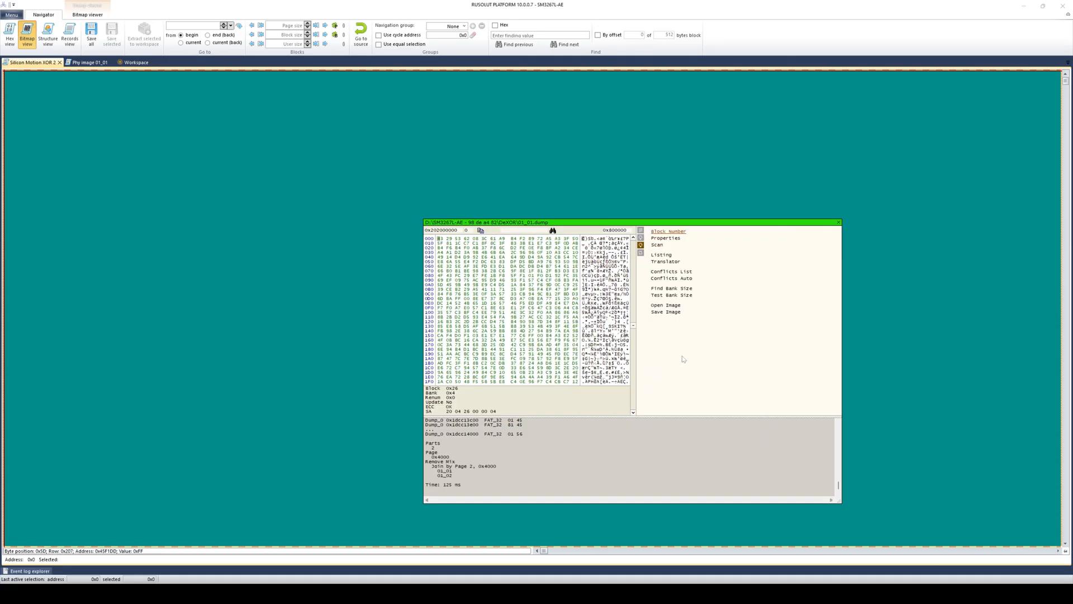
# - Detect bank sizes, set banks 00, 05, 06 and 07 to 0x0ff, and open the assembled image
pyautogui.click(670, 290)
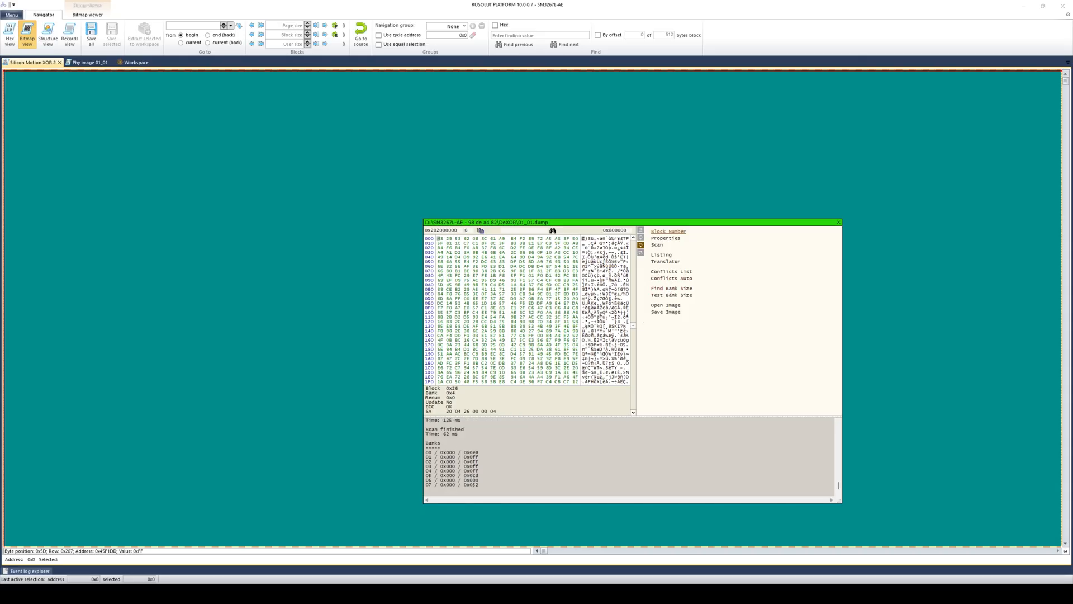
pyautogui.click(668, 230)
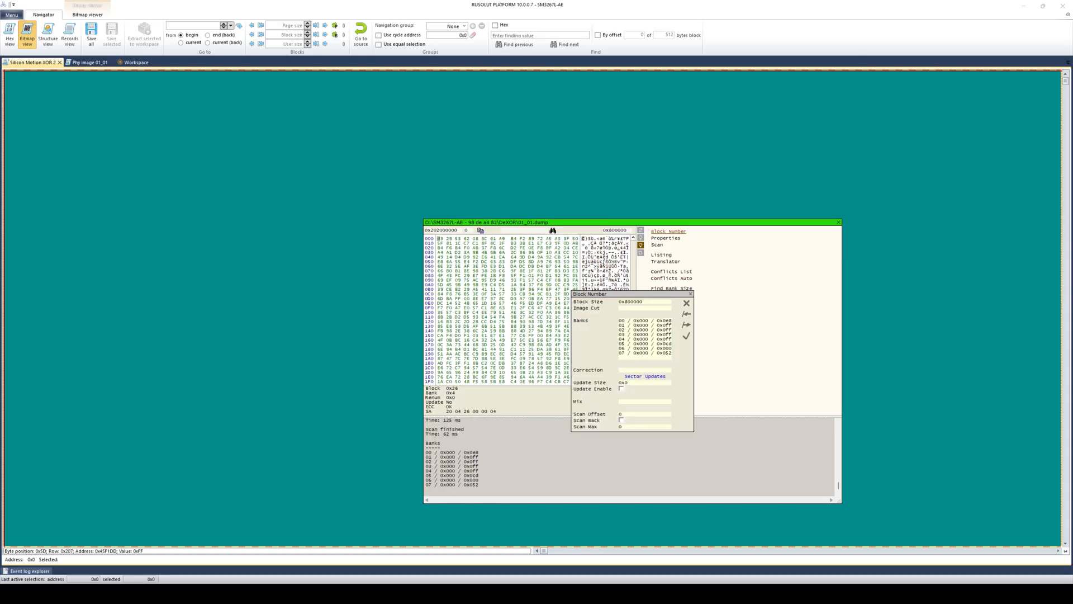
pyautogui.moveTo(666, 321); pyautogui.dragTo(672, 321)
pyautogui.write('ff')
pyautogui.press('Down')
pyautogui.hotkey('shift', 'Left')
pyautogui.hotkey('shift', 'Left')
pyautogui.write('ff')
pyautogui.press('Down')
pyautogui.hotkey('shift', 'Left')
pyautogui.hotkey('shift', 'Left')
pyautogui.write('ff')
pyautogui.press('Down')
pyautogui.write('ff')
pyautogui.click(686, 337)
pyautogui.click(668, 305)
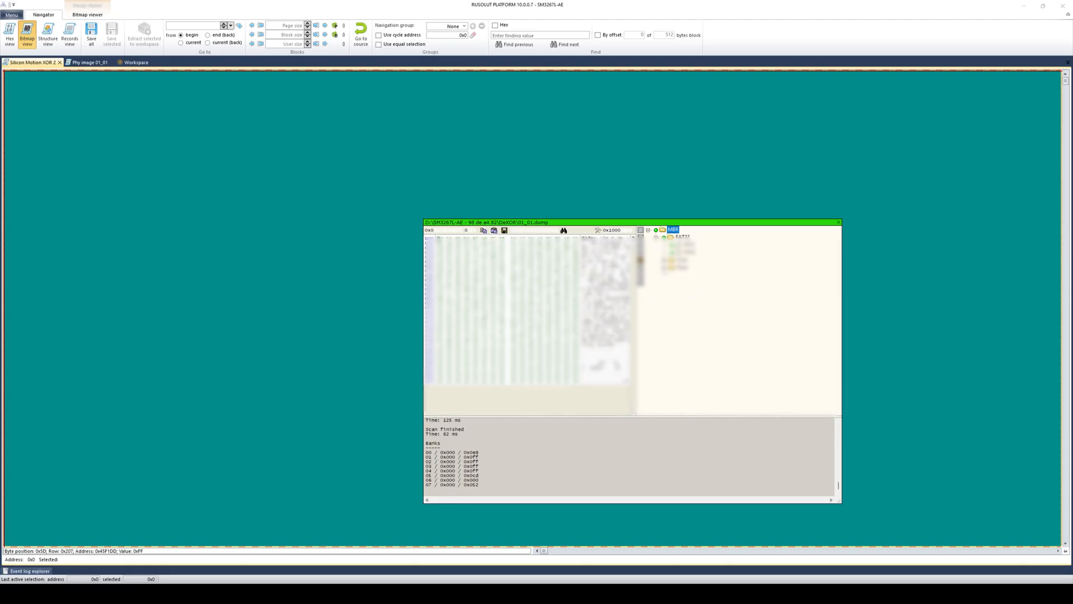
# - Expand and select the FAT32 Root folder, then run Check files on it
pyautogui.click(664, 268)
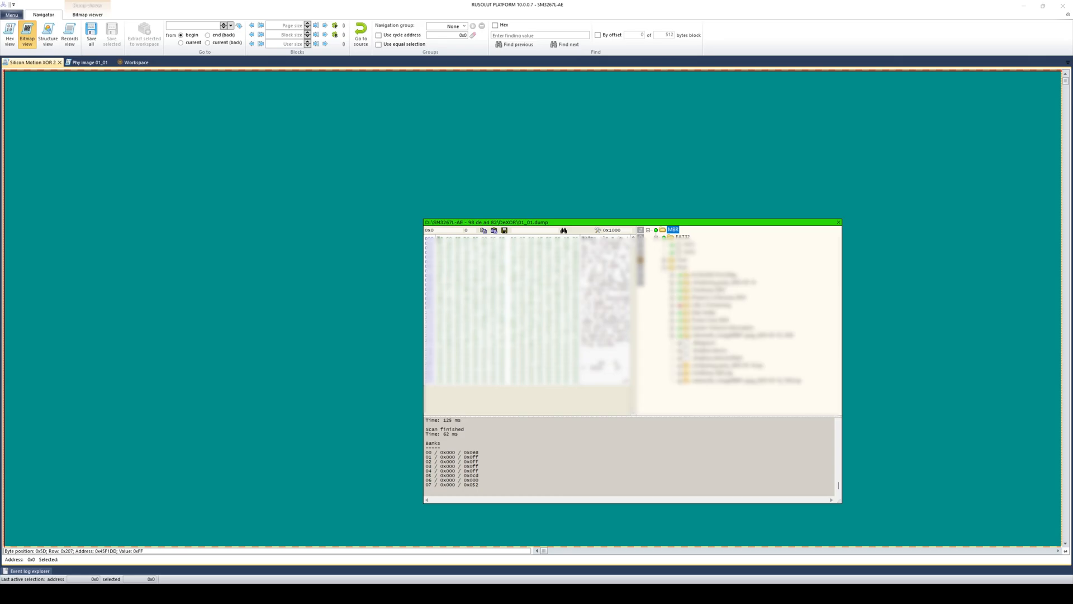
pyautogui.click(681, 265)
pyautogui.rightClick(681, 265)
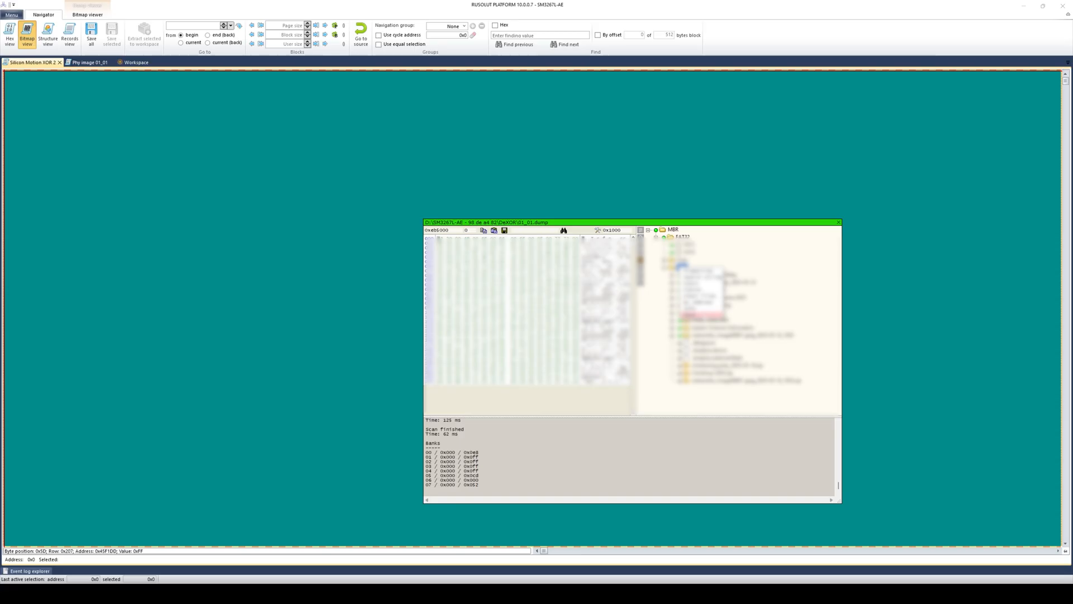
pyautogui.click(702, 295)
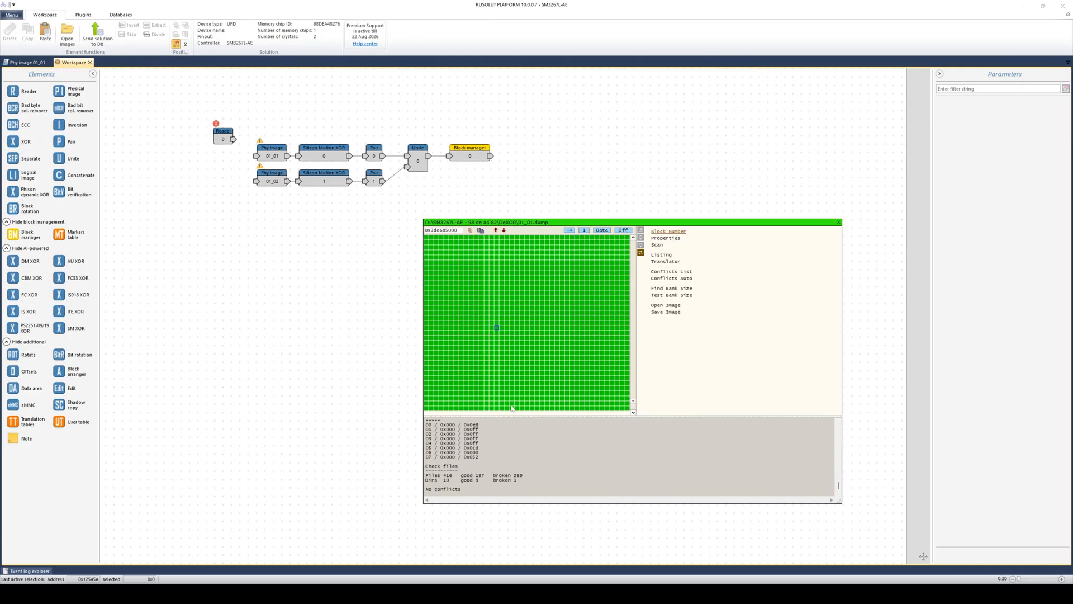
# - Close the dump viewer and review the XOR and Unite node parameters
pyautogui.press('Escape')
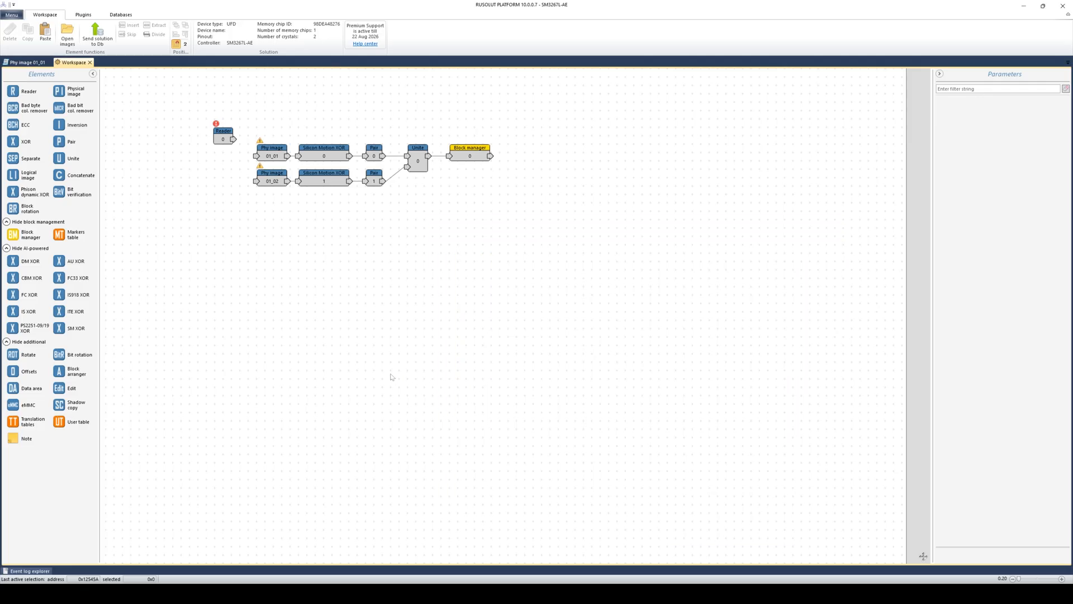
pyautogui.click(342, 159)
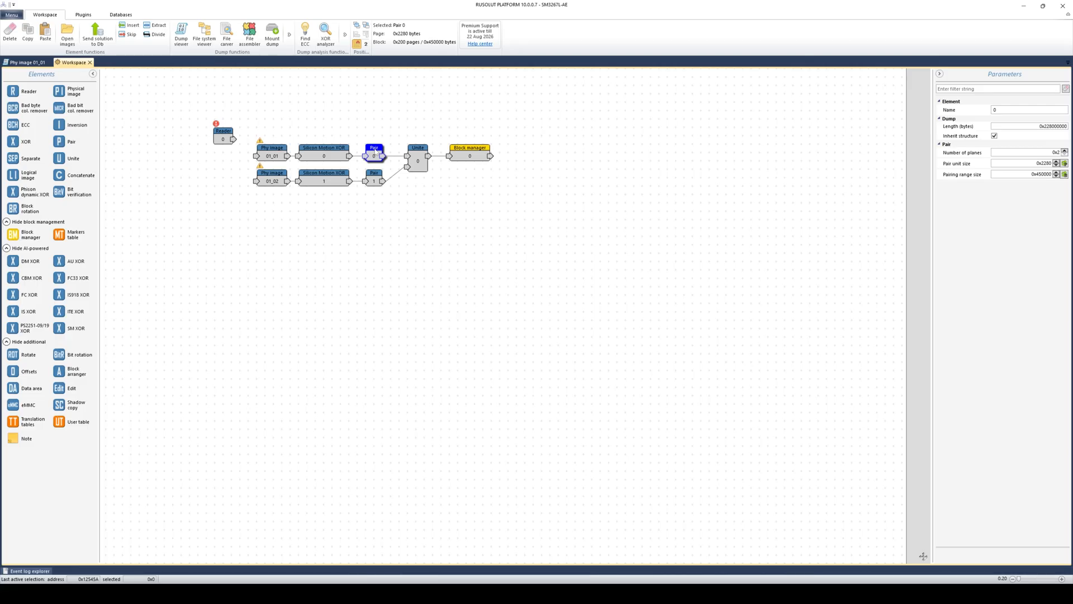
pyautogui.click(418, 150)
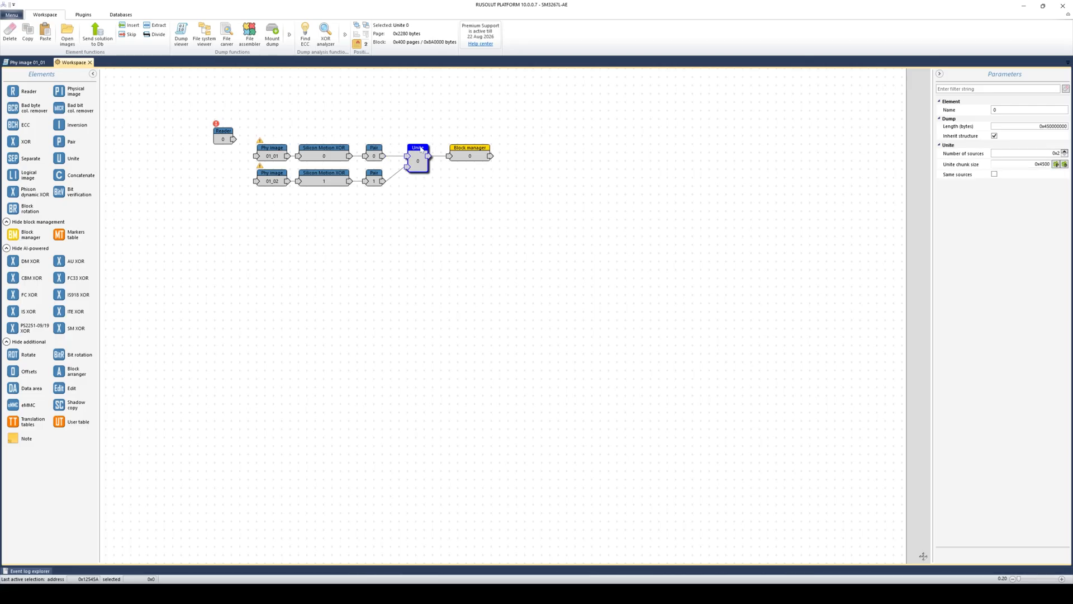
pyautogui.click(475, 153)
pyautogui.click(512, 244)
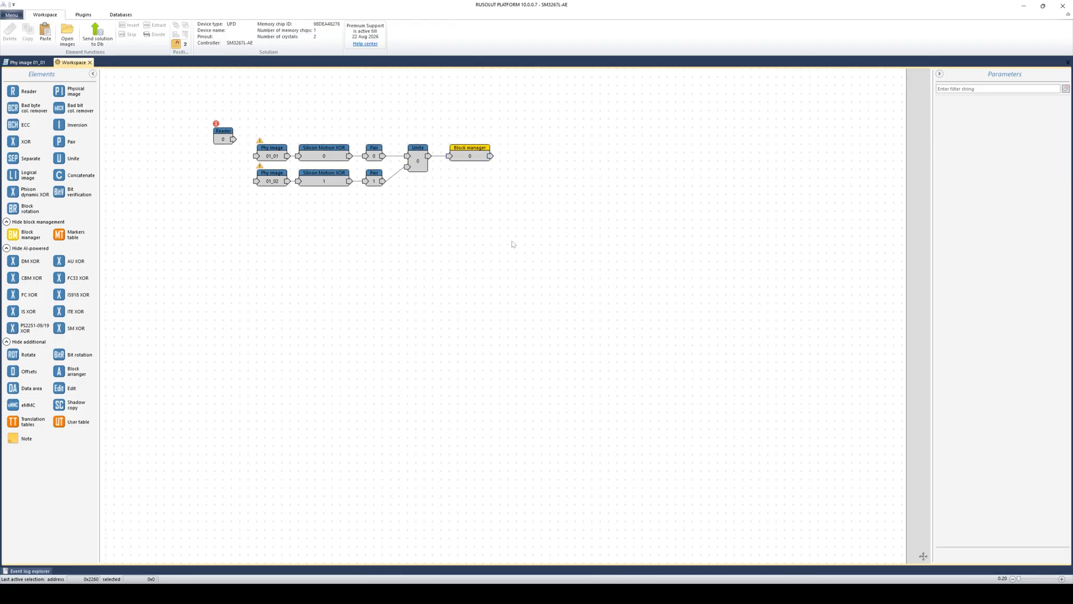
# - Add a Block manager fed from Unite's output and open Block manager 1
pyautogui.moveTo(18, 234); pyautogui.dragTo(470, 186)
pyautogui.moveTo(430, 157); pyautogui.dragTo(450, 190)
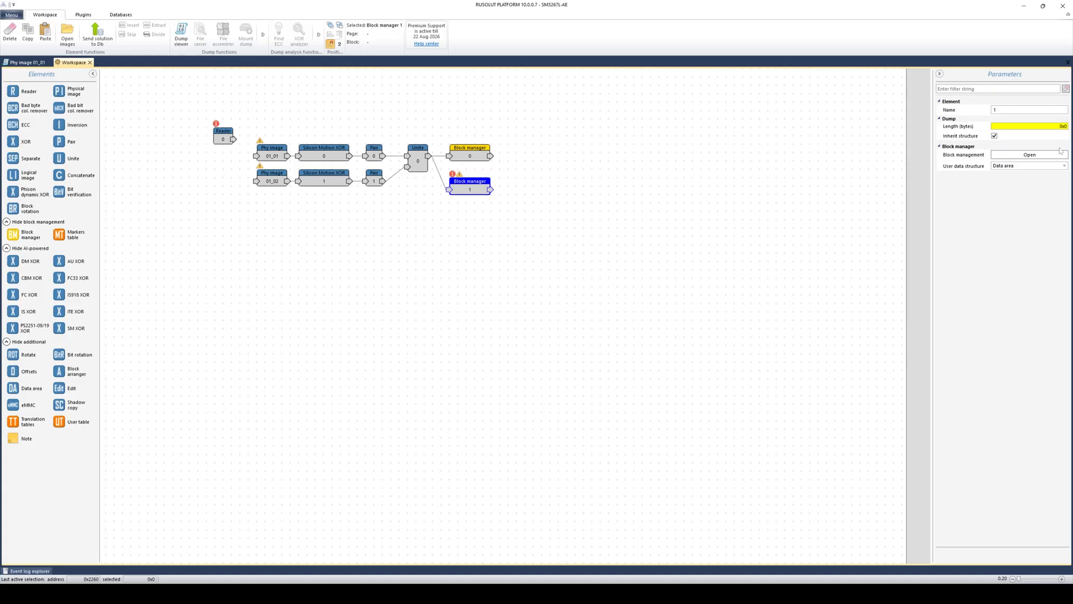
pyautogui.click(1030, 155)
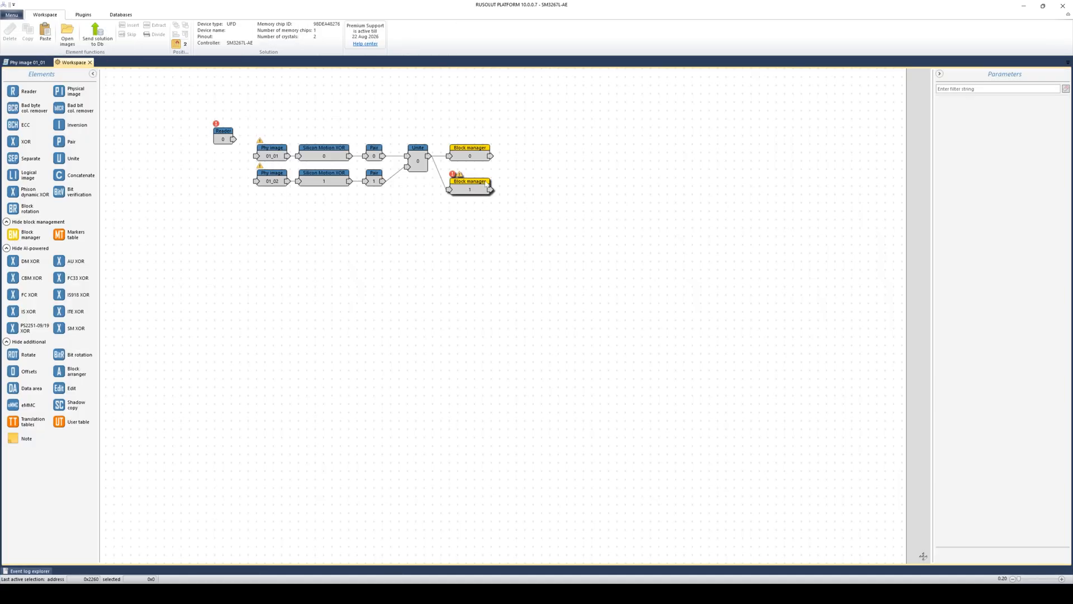
pyautogui.click(475, 189)
pyautogui.click(1028, 156)
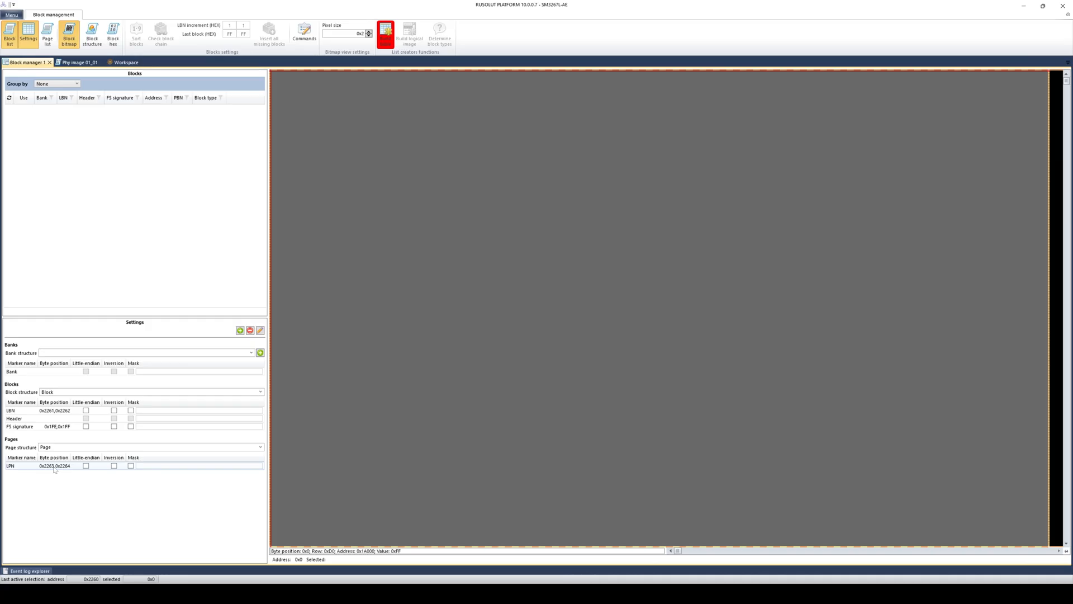
# - Add a 'Block Function' marker at byte position 0x2260 to the block structure
pyautogui.click(240, 331)
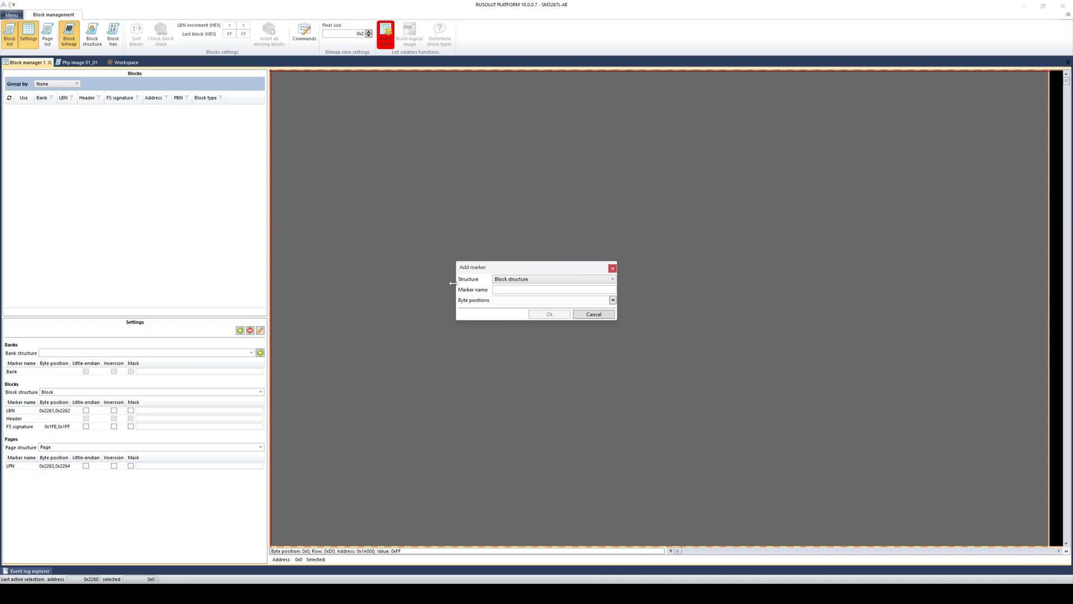
pyautogui.write('Bl')
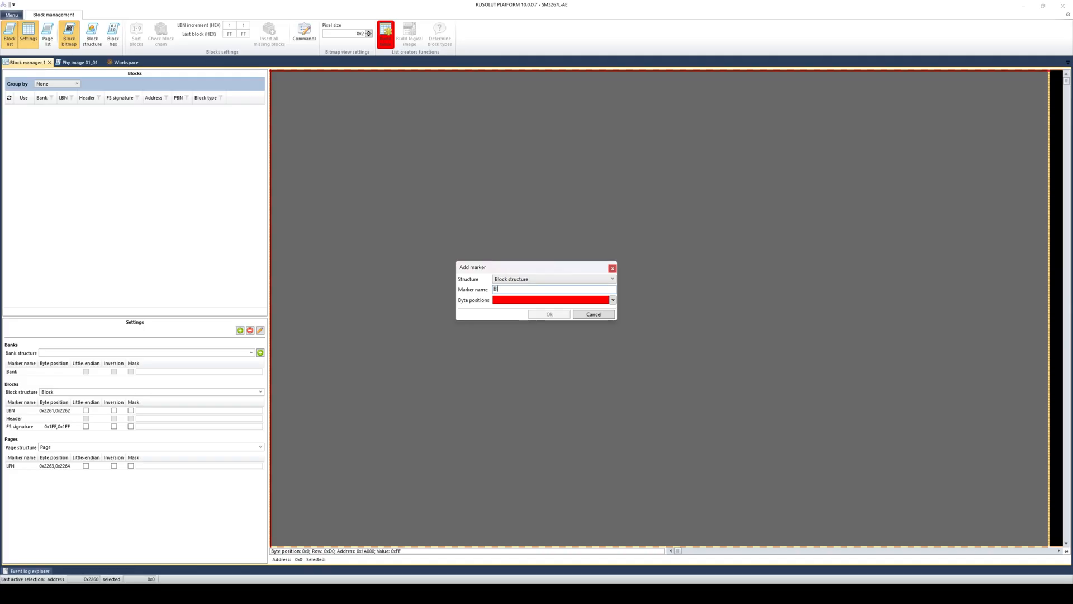
pyautogui.write('ock Function')
pyautogui.press('Tab')
pyautogui.write('2')
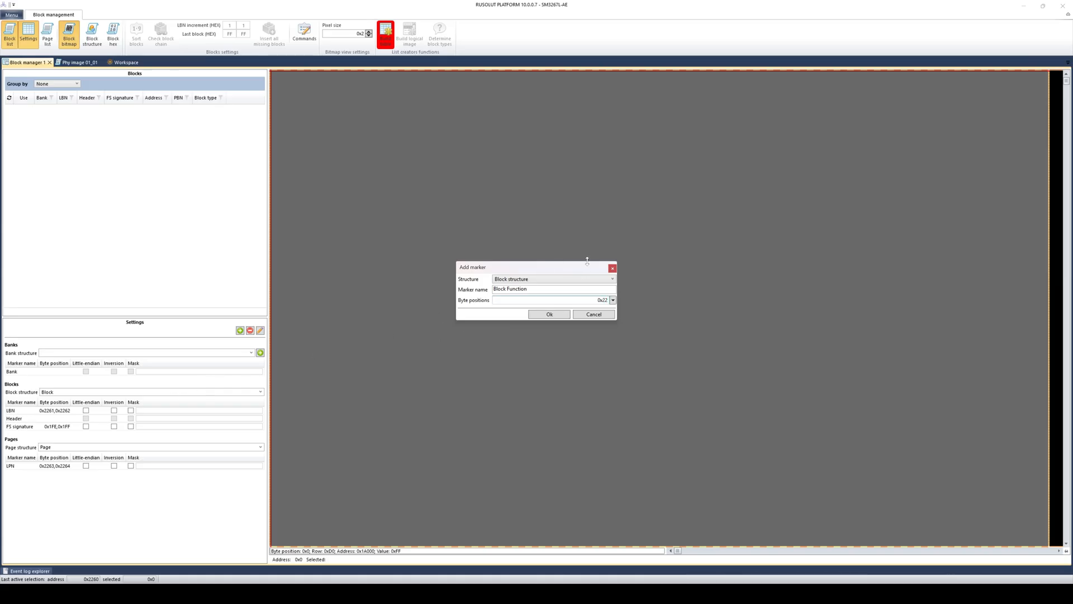
pyautogui.write('230')
pyautogui.write('60')
pyautogui.click(550, 314)
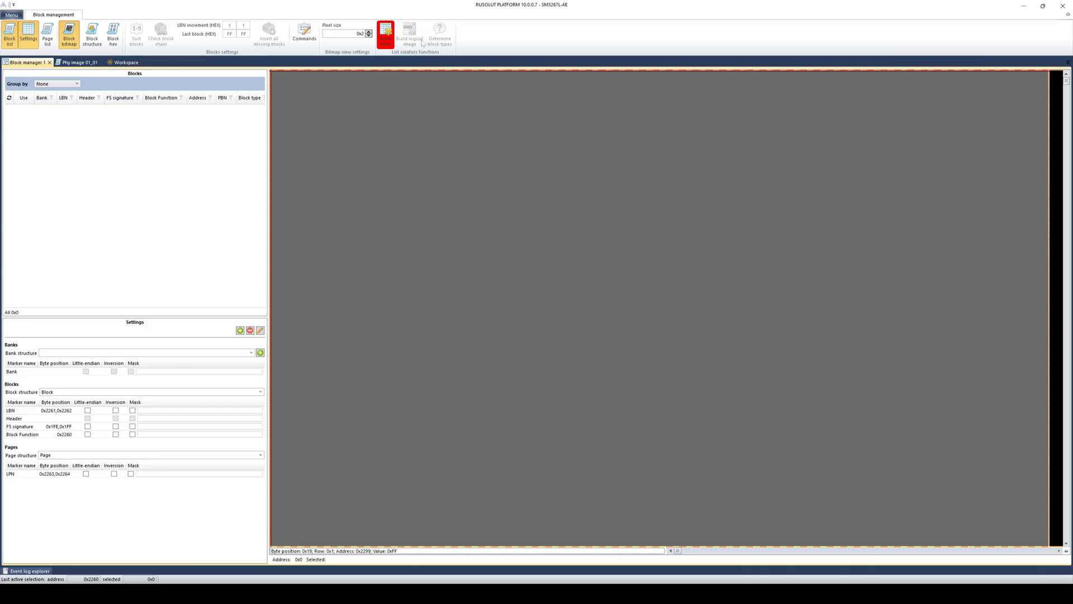
# - Build the block table and enable Inversion for the LBN, Block Function and LPN markers
pyautogui.click(386, 34)
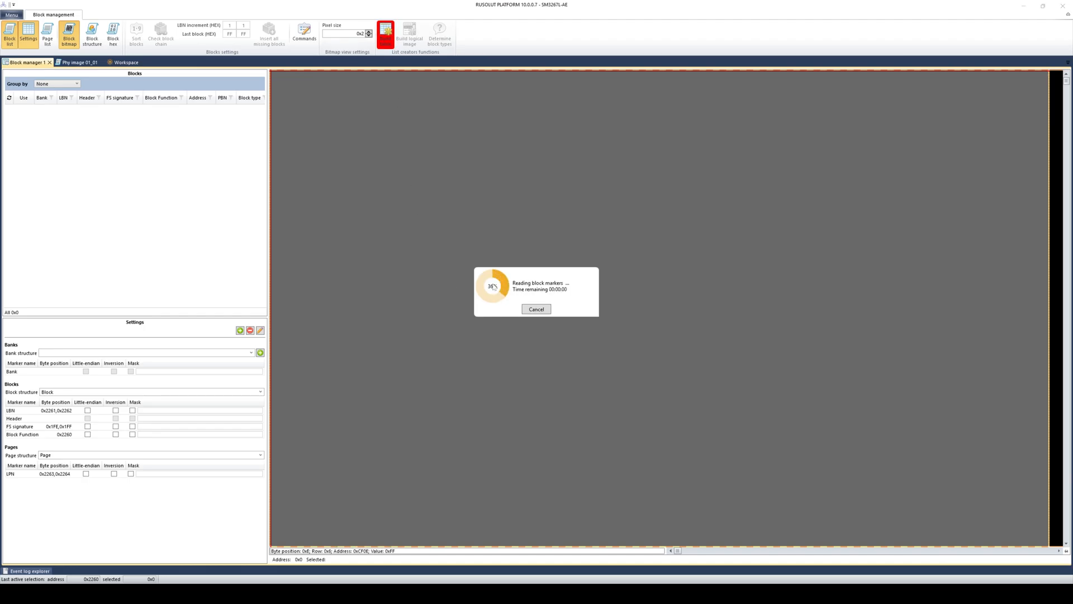
pyautogui.click(579, 317)
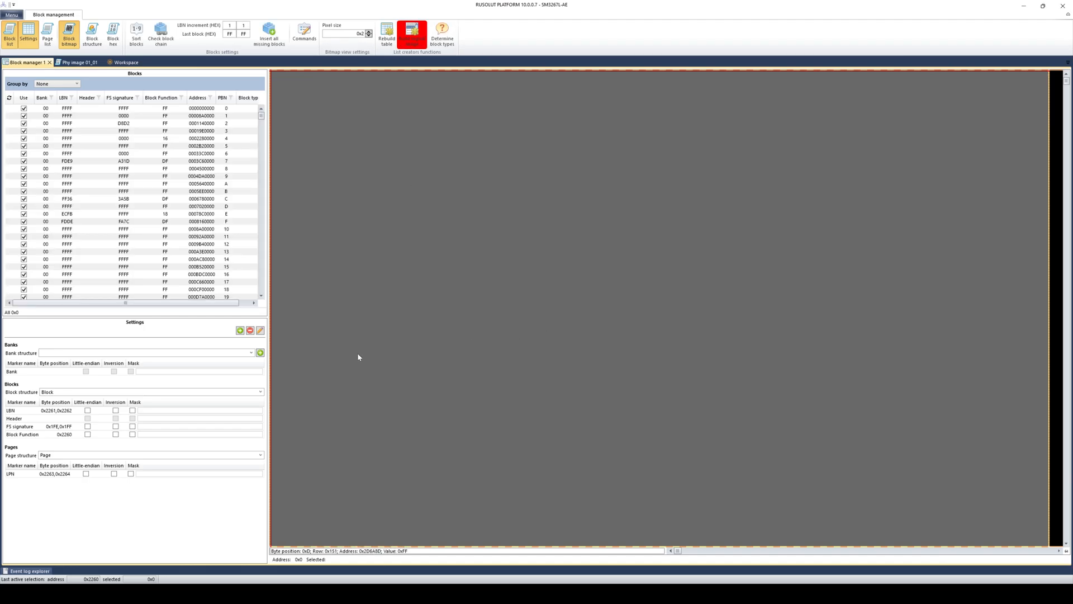
pyautogui.click(116, 411)
pyautogui.click(115, 438)
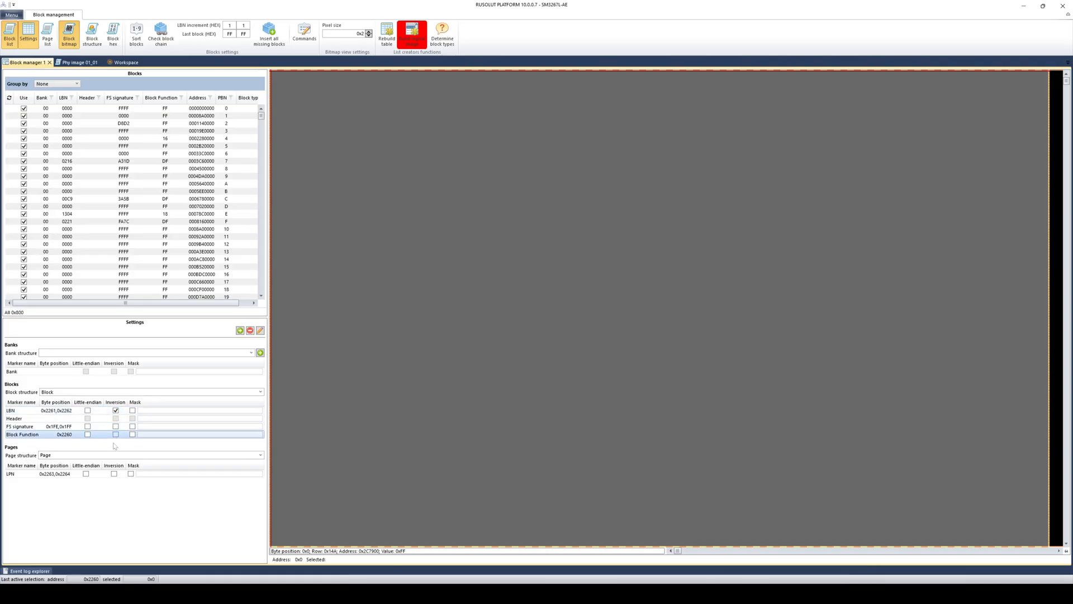
pyautogui.click(114, 473)
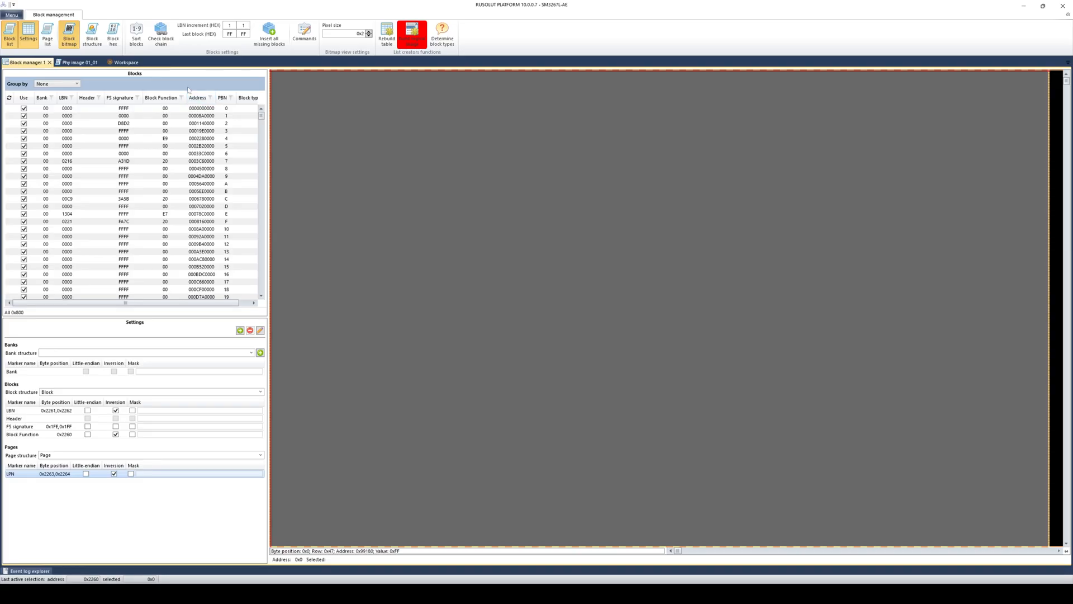
# - Group the block list by Block Function and expand group 20
pyautogui.click(77, 84)
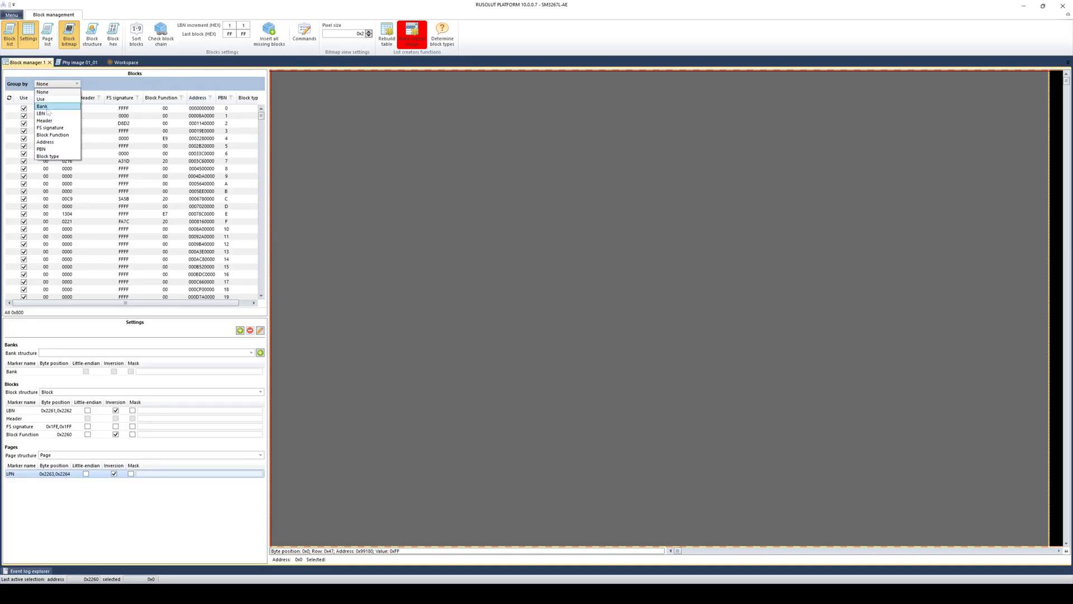
pyautogui.click(51, 136)
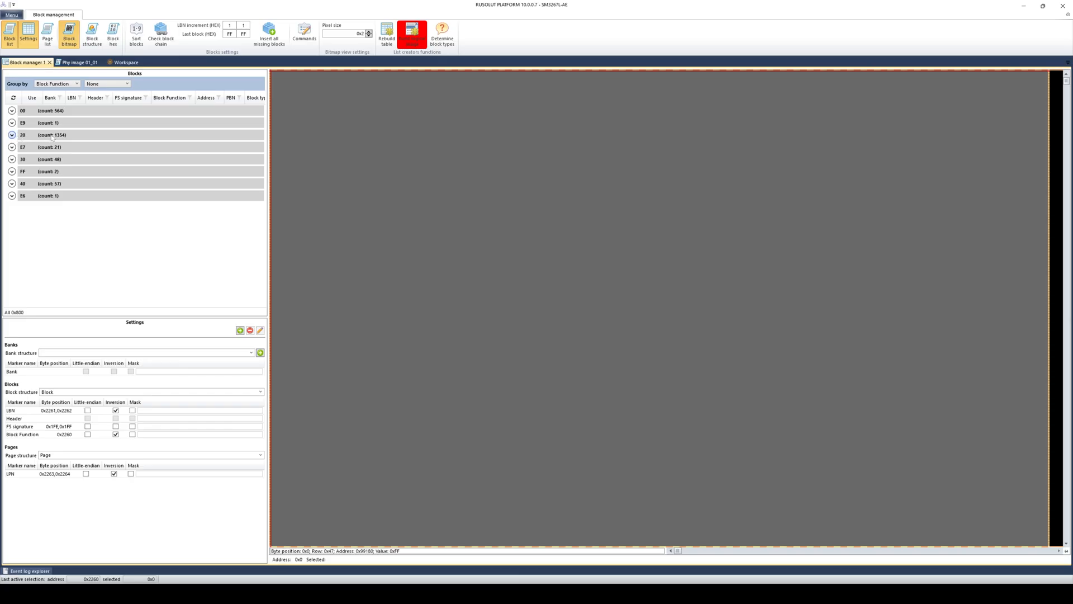
pyautogui.click(36, 136)
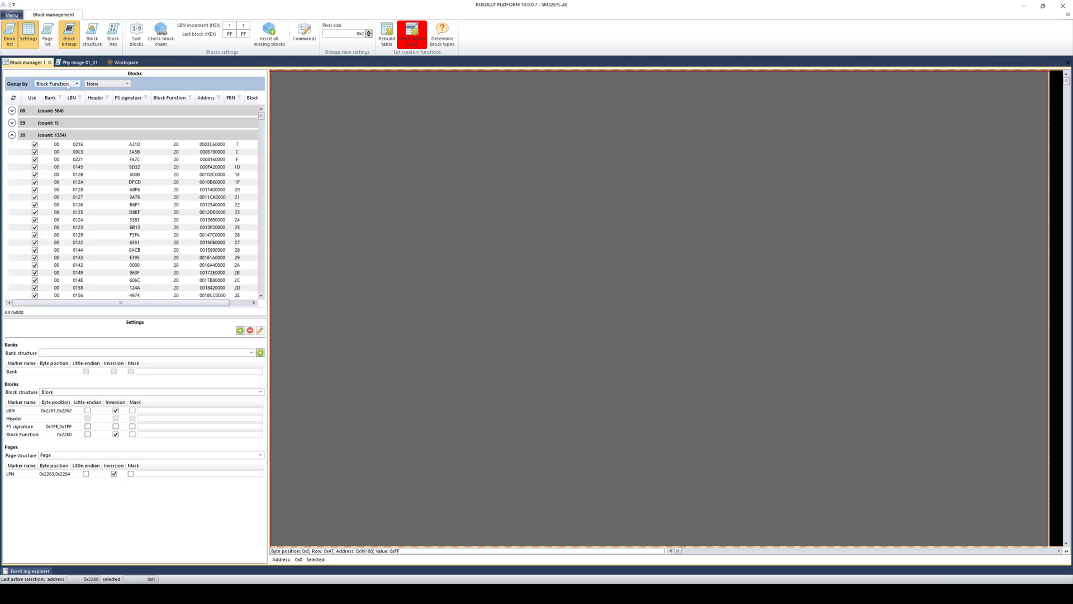
pyautogui.click(113, 36)
pyautogui.click(94, 38)
pyautogui.click(110, 182)
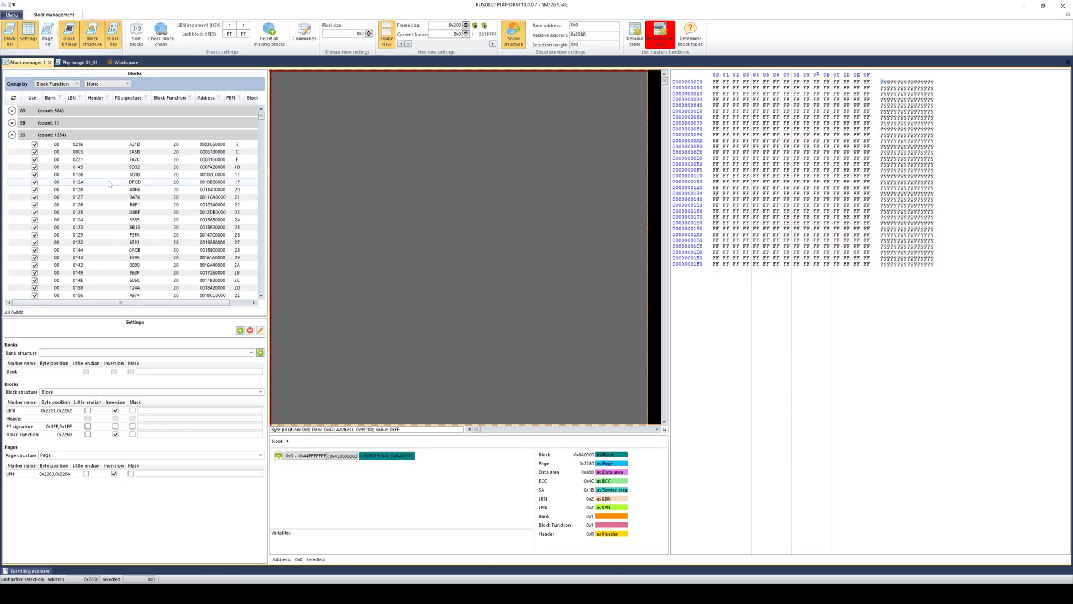
pyautogui.click(134, 221)
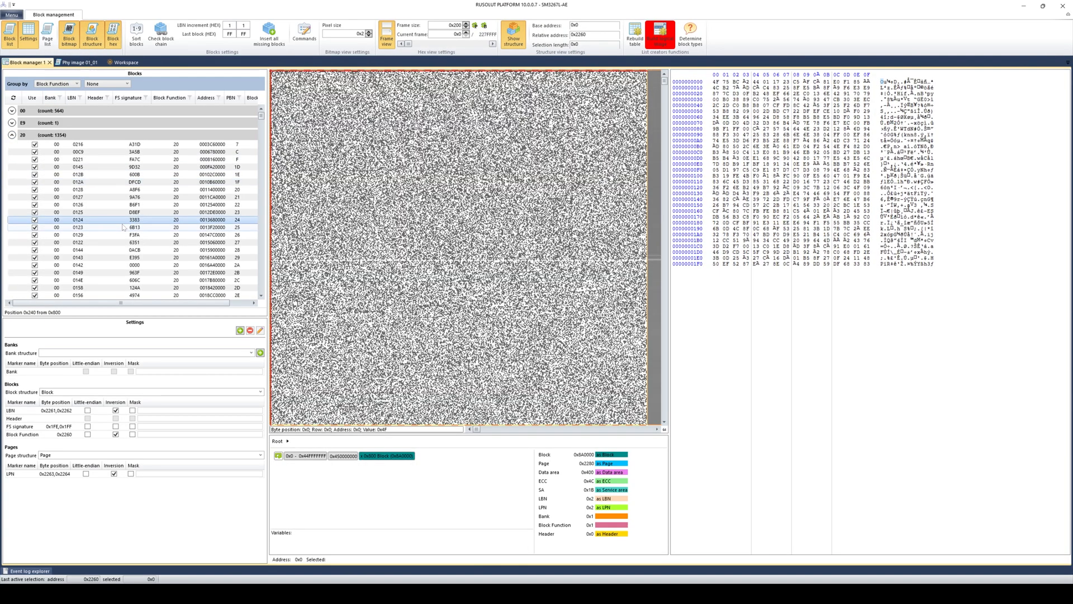
pyautogui.doubleClick(392, 456)
pyautogui.doubleClick(399, 458)
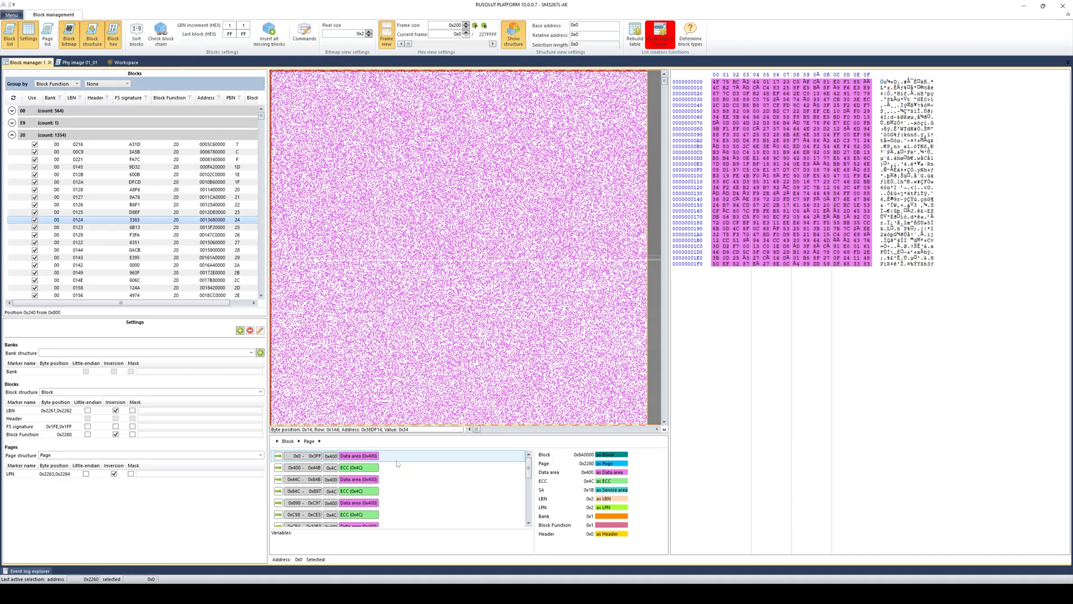
pyautogui.scroll(-4, 406, 492)
pyautogui.click(408, 502)
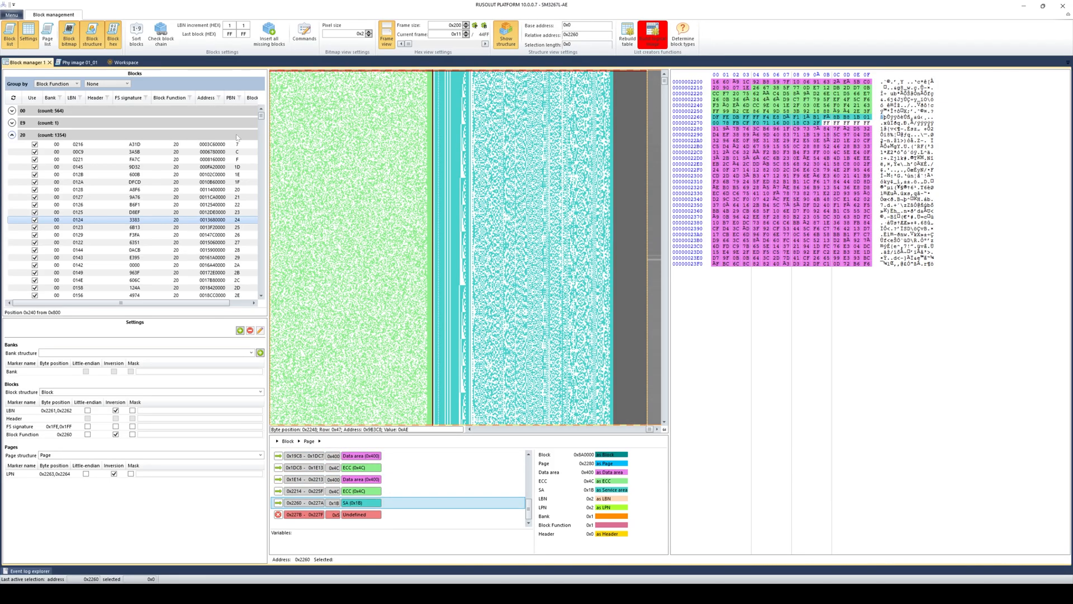
pyautogui.click(112, 166)
pyautogui.click(110, 183)
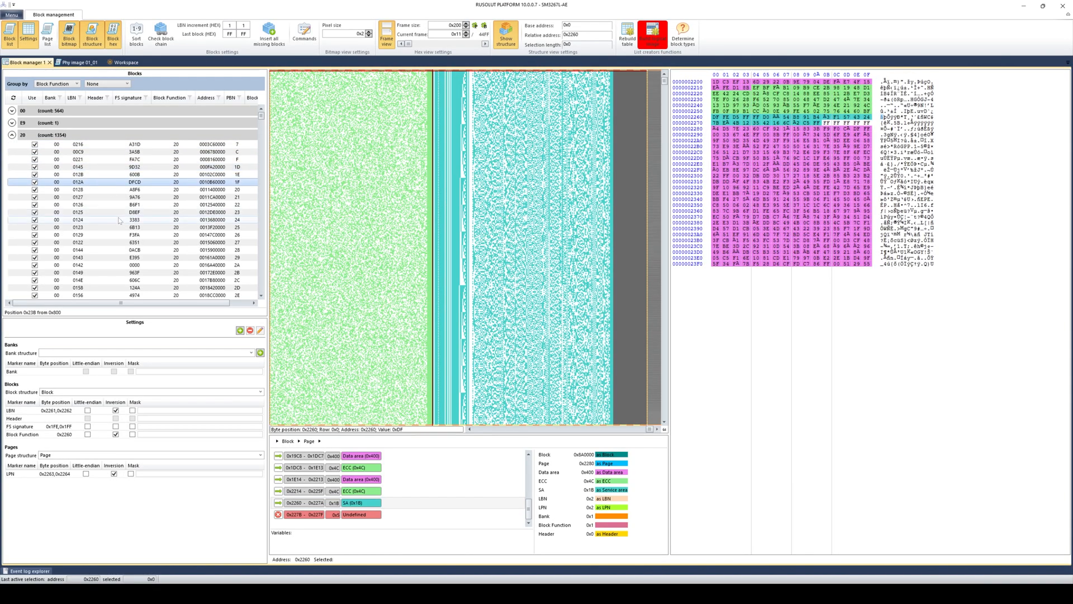
pyautogui.click(118, 221)
pyautogui.click(116, 243)
pyautogui.click(114, 257)
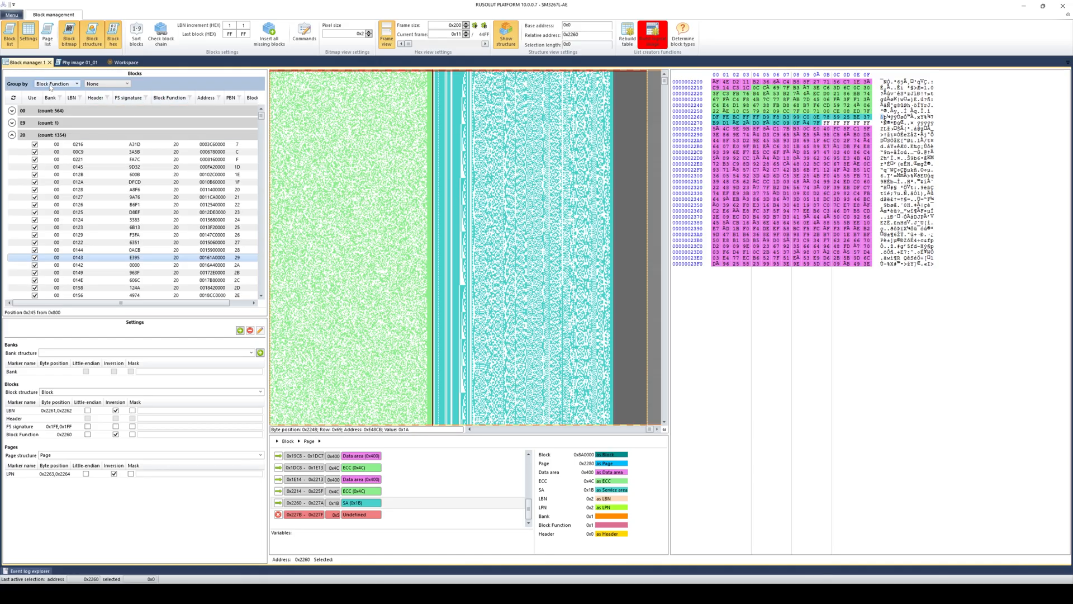
pyautogui.click(12, 135)
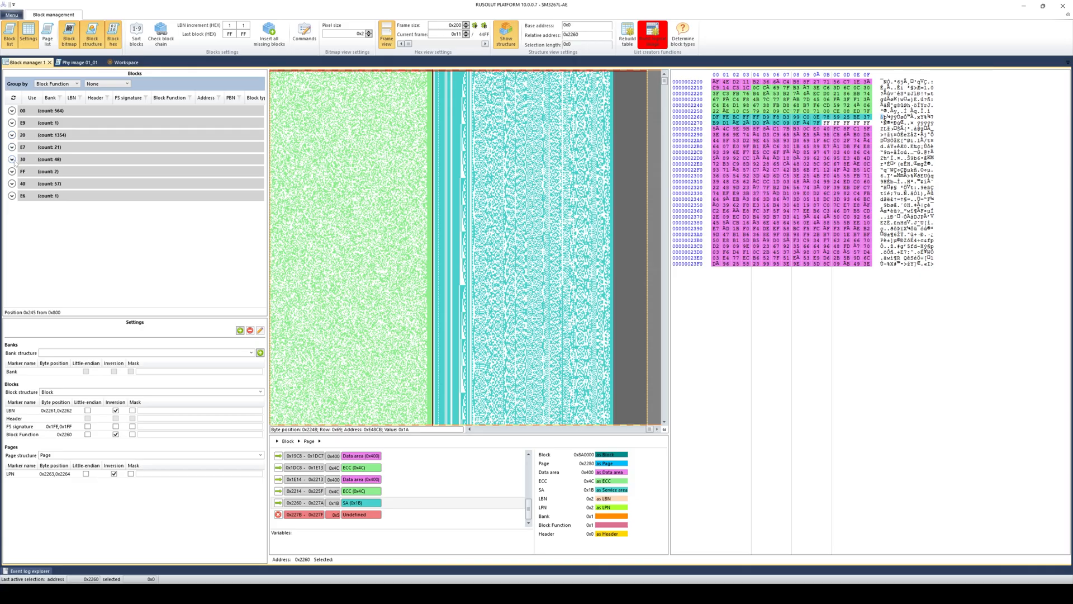
pyautogui.click(12, 159)
pyautogui.click(61, 176)
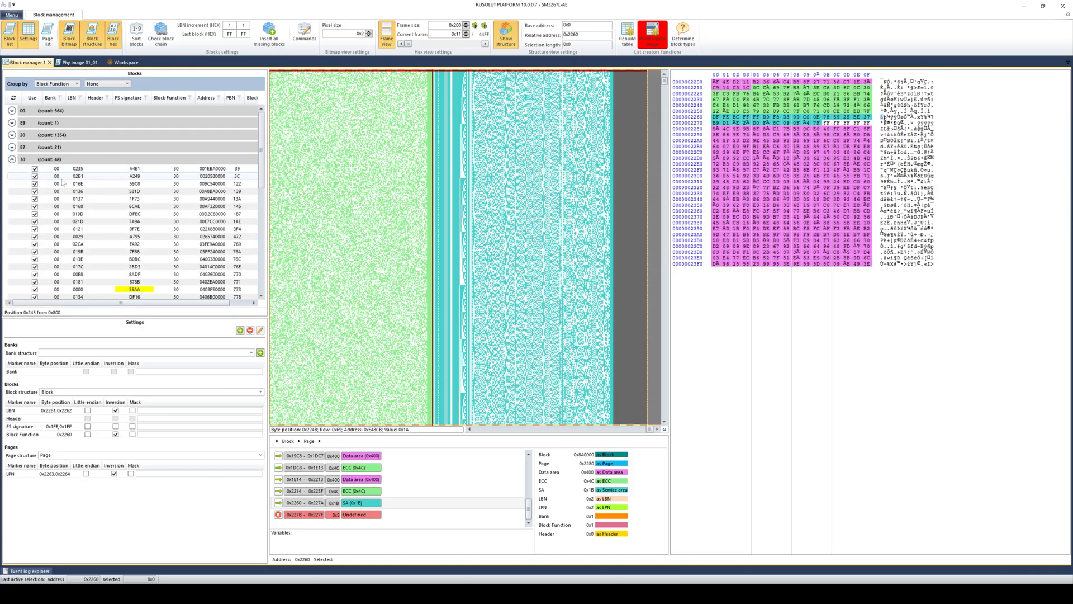
pyautogui.click(77, 230)
pyautogui.click(90, 266)
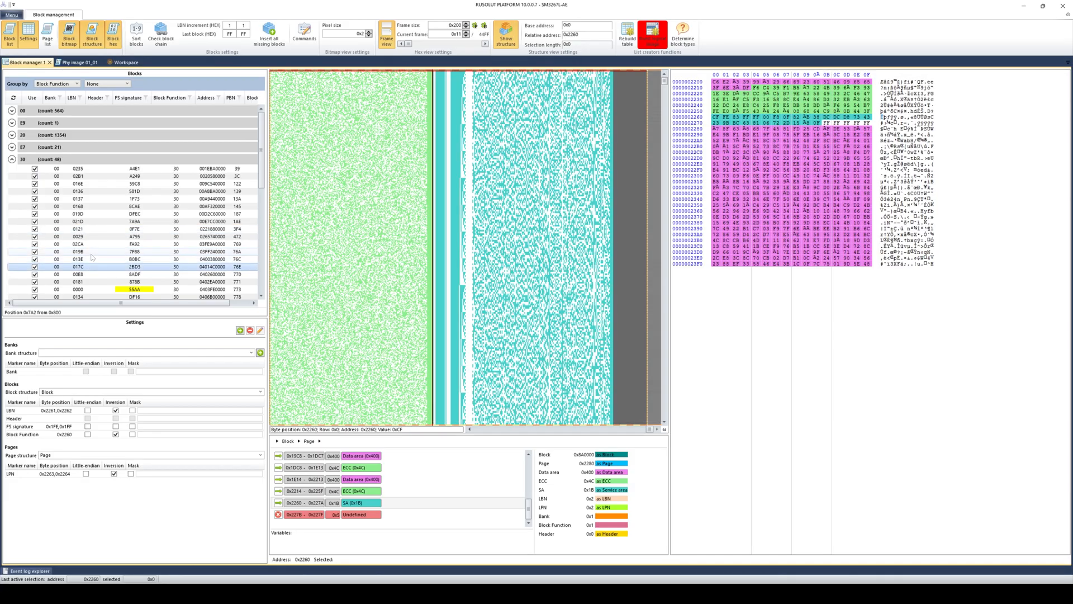
pyautogui.click(101, 274)
pyautogui.click(104, 282)
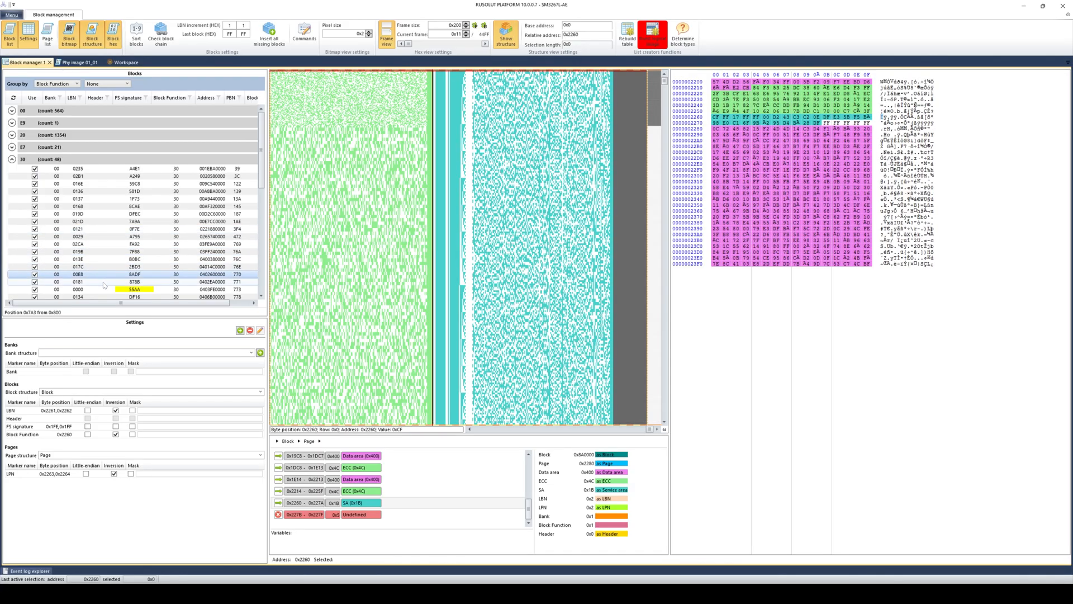
pyautogui.click(106, 290)
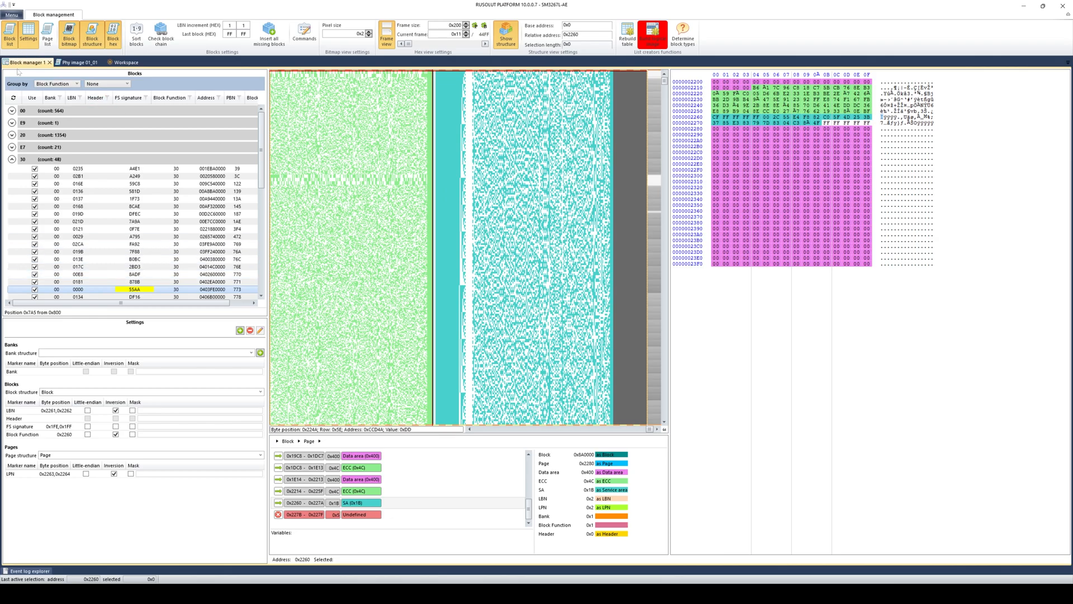
pyautogui.click(11, 159)
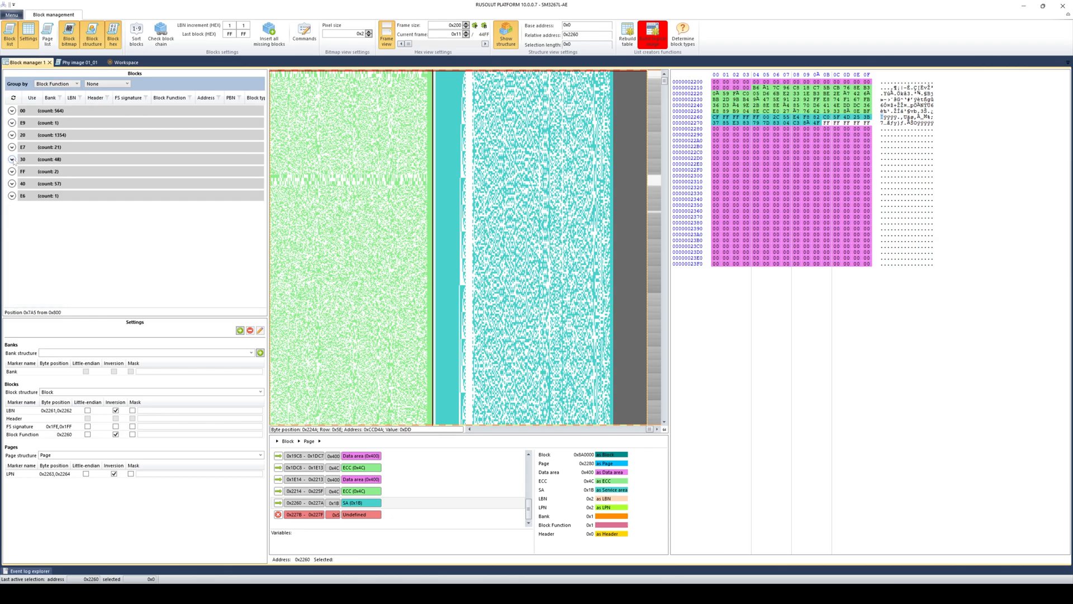
pyautogui.click(12, 183)
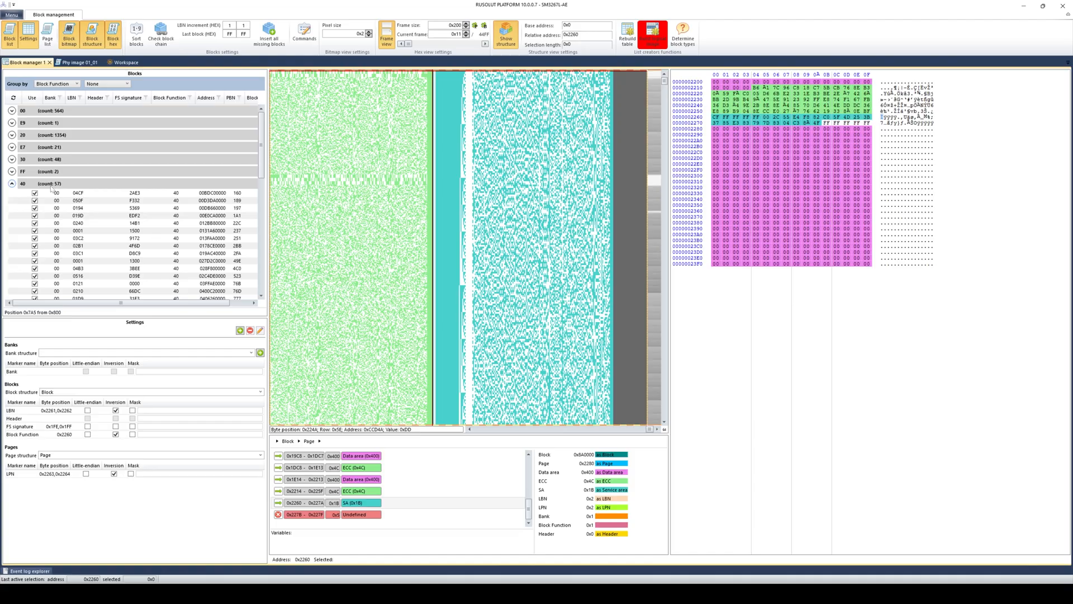
pyautogui.click(83, 218)
pyautogui.click(99, 254)
pyautogui.click(116, 268)
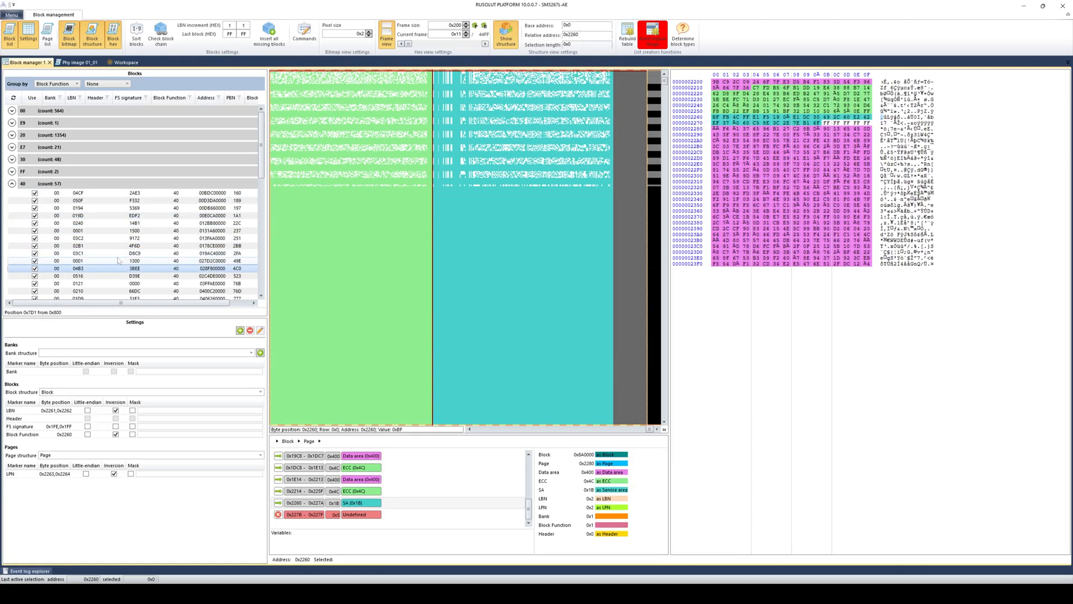
pyautogui.click(137, 216)
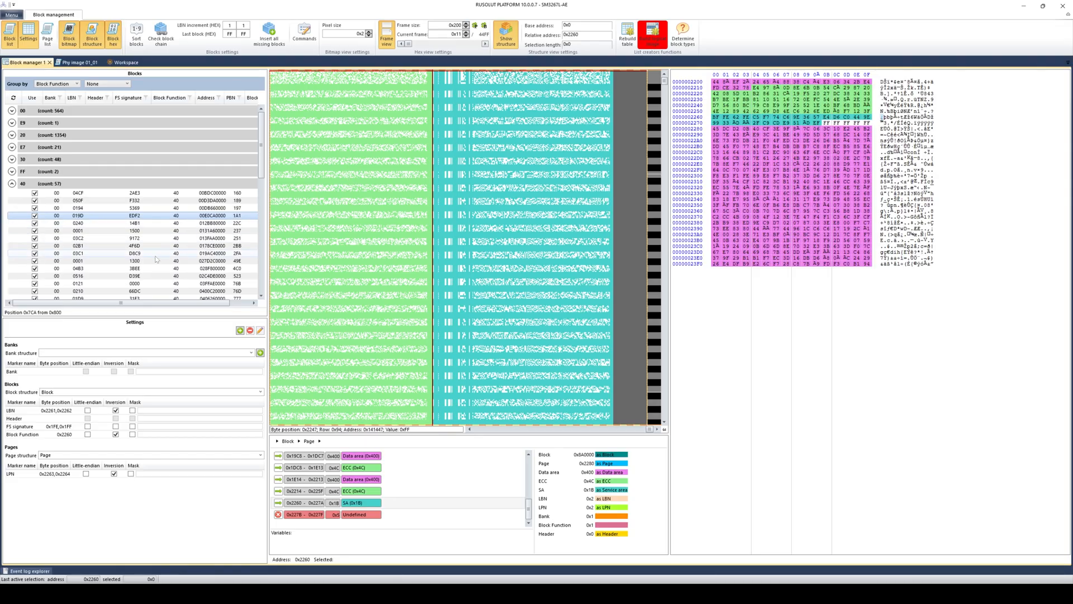
pyautogui.click(139, 253)
pyautogui.click(107, 260)
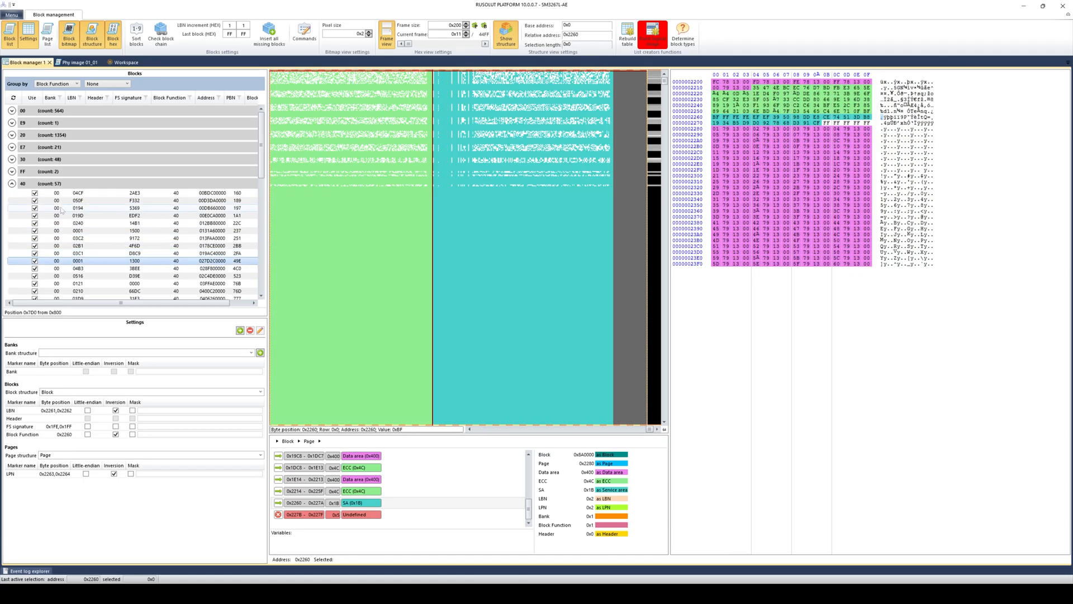
pyautogui.click(11, 184)
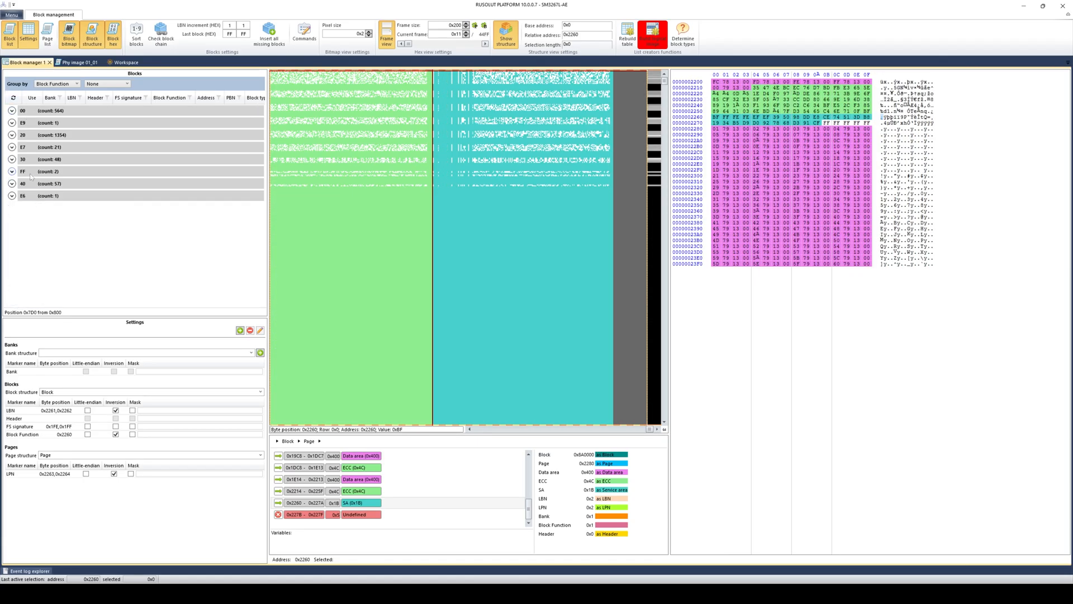
pyautogui.click(11, 110)
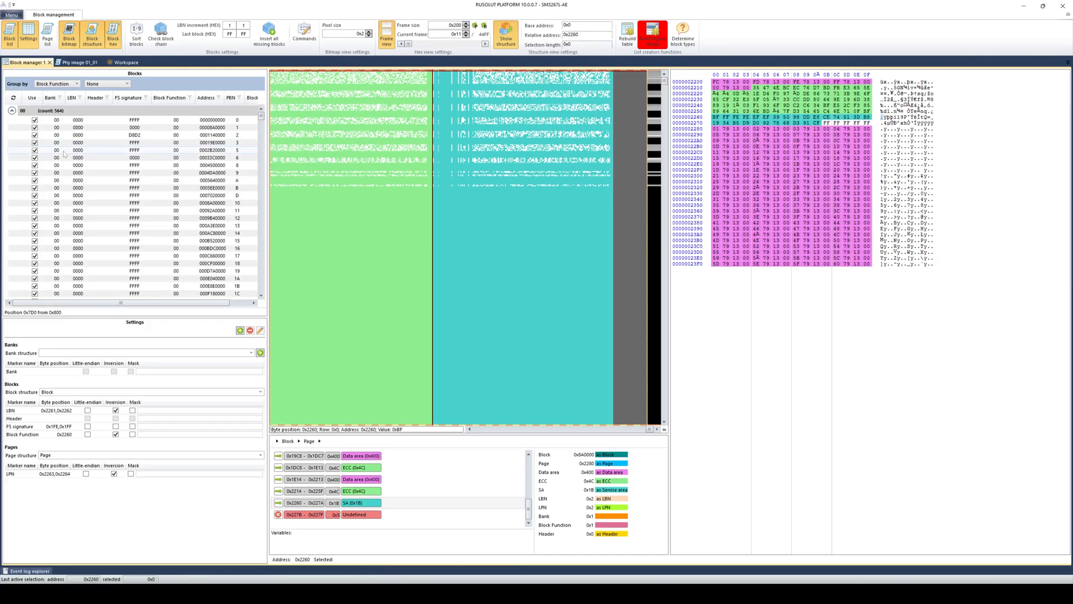
pyautogui.click(64, 151)
pyautogui.click(10, 111)
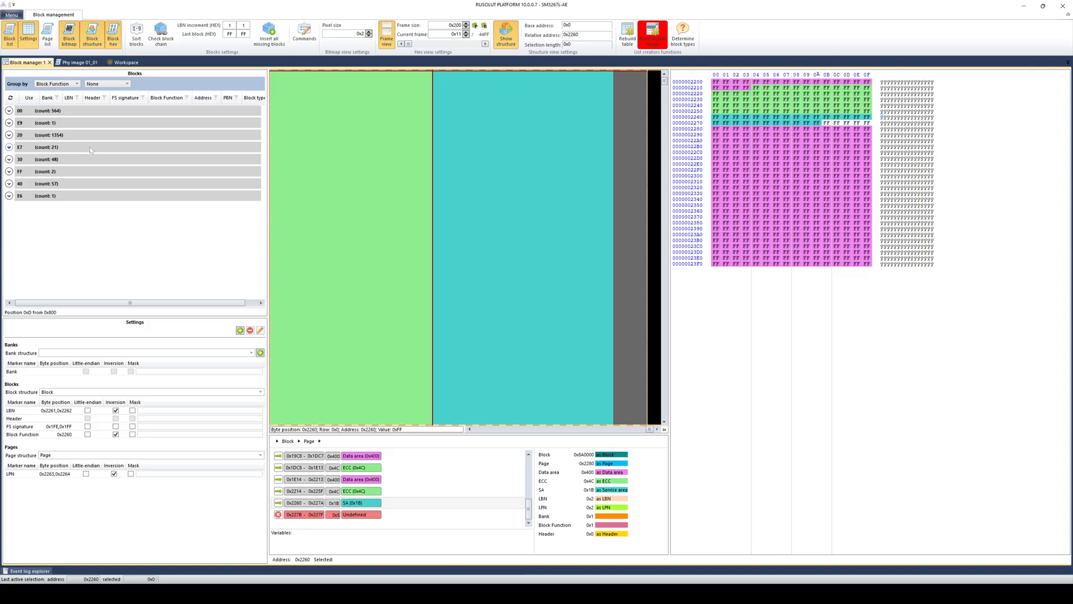
# - Ungroup the block list and filter Block Function to equal 0x30,0x20
pyautogui.click(77, 84)
pyautogui.click(56, 93)
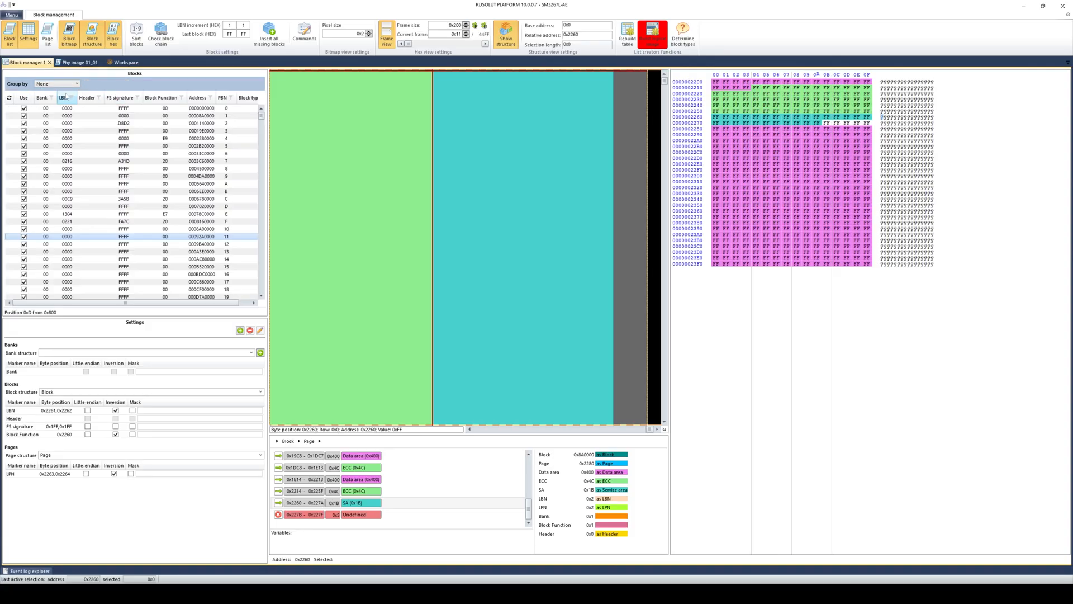
pyautogui.click(181, 98)
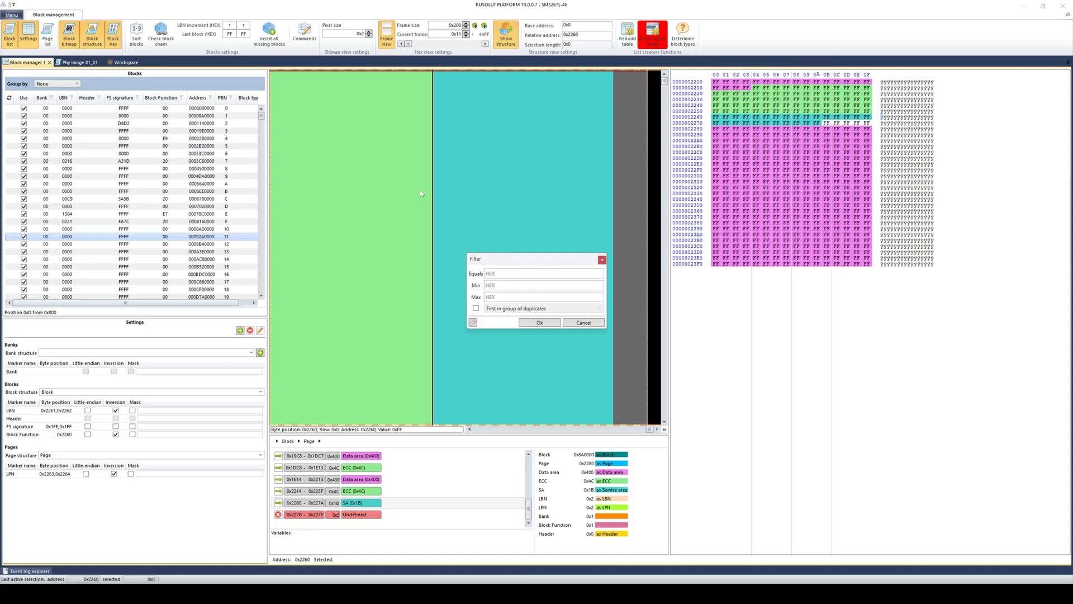
pyautogui.click(602, 274)
pyautogui.write('0x30,0x30')
pyautogui.press('BackSpace')
pyautogui.press('BackSpace')
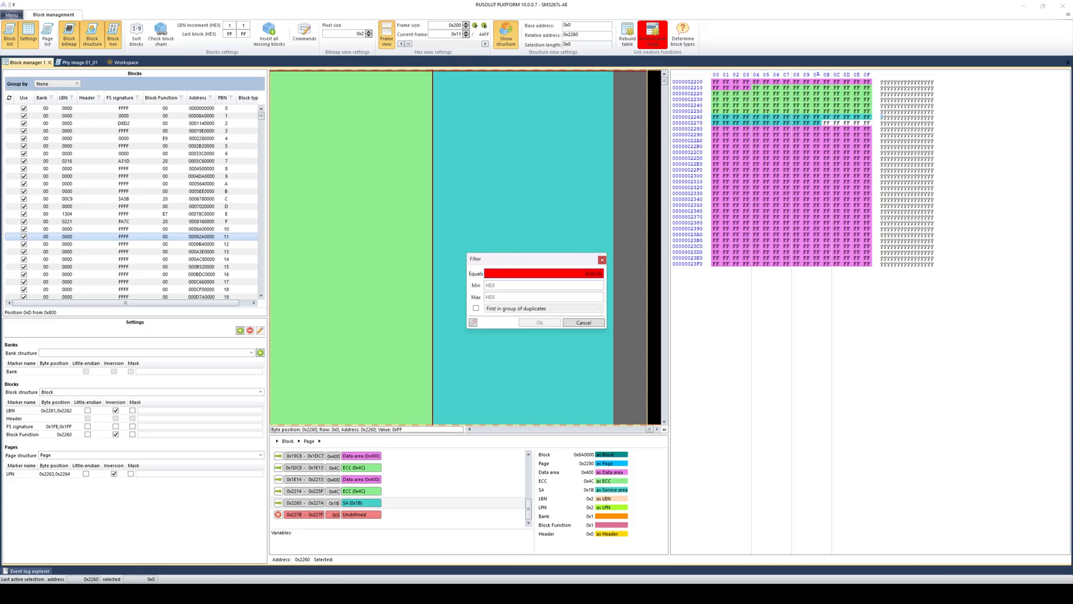
pyautogui.write('20')
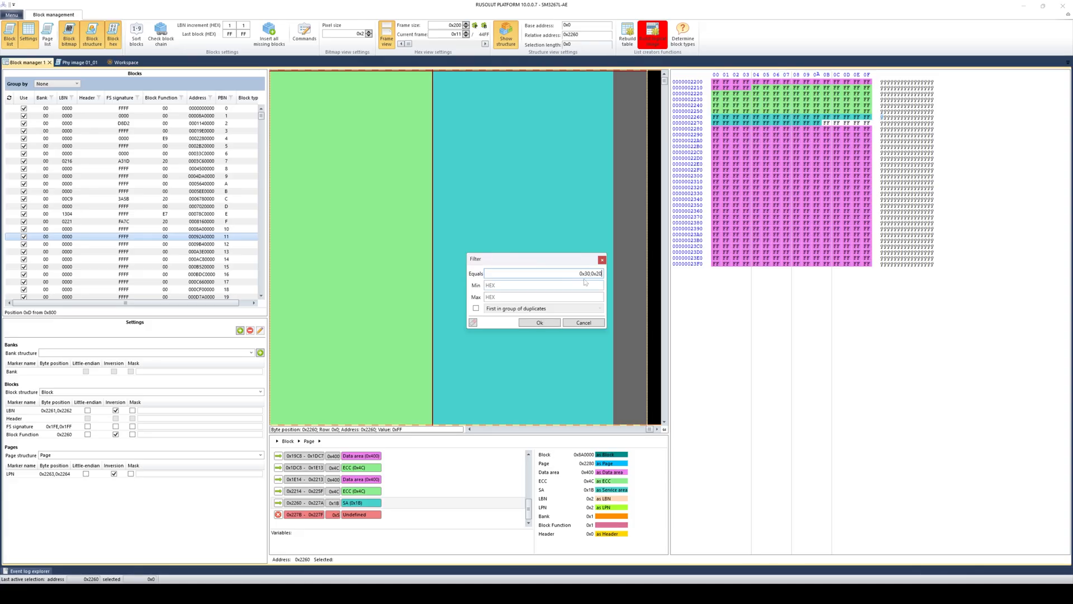
pyautogui.click(537, 324)
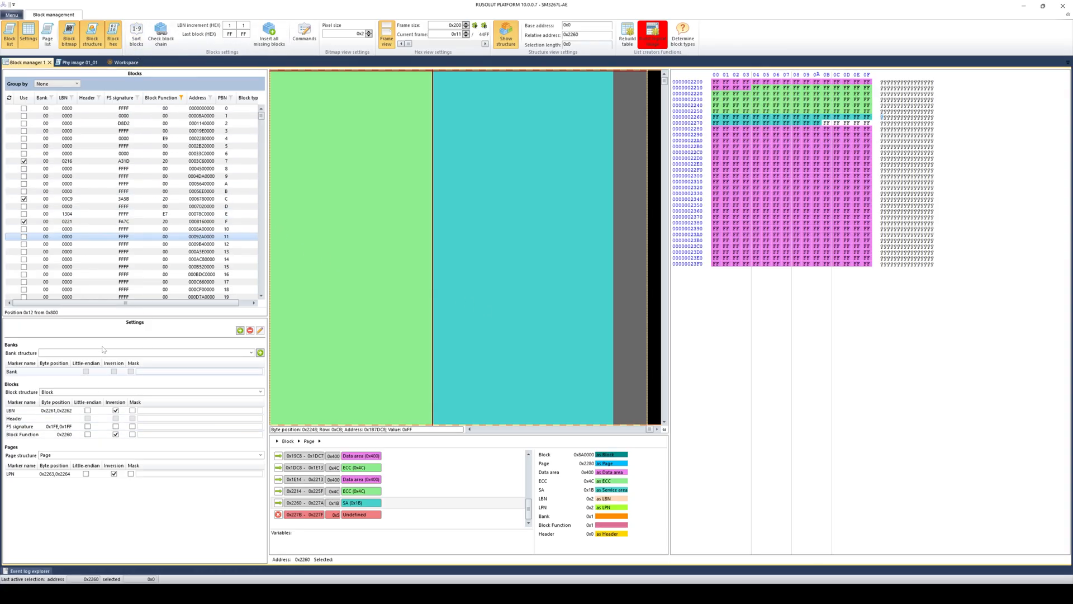
# - Sort the used blocks in Default order and inspect the first sorted blocks
pyautogui.click(137, 36)
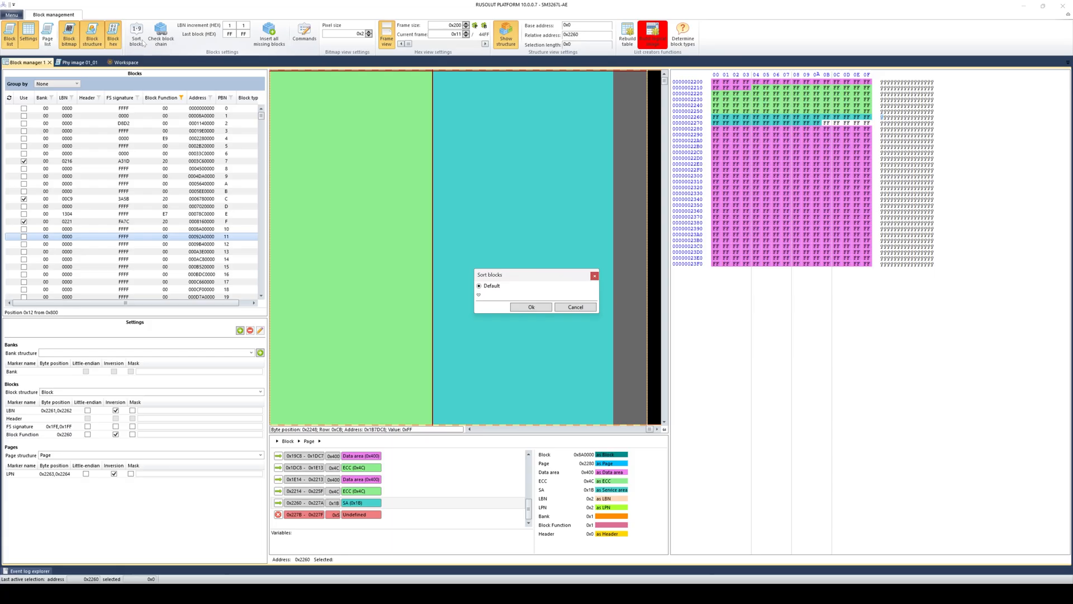
pyautogui.click(523, 308)
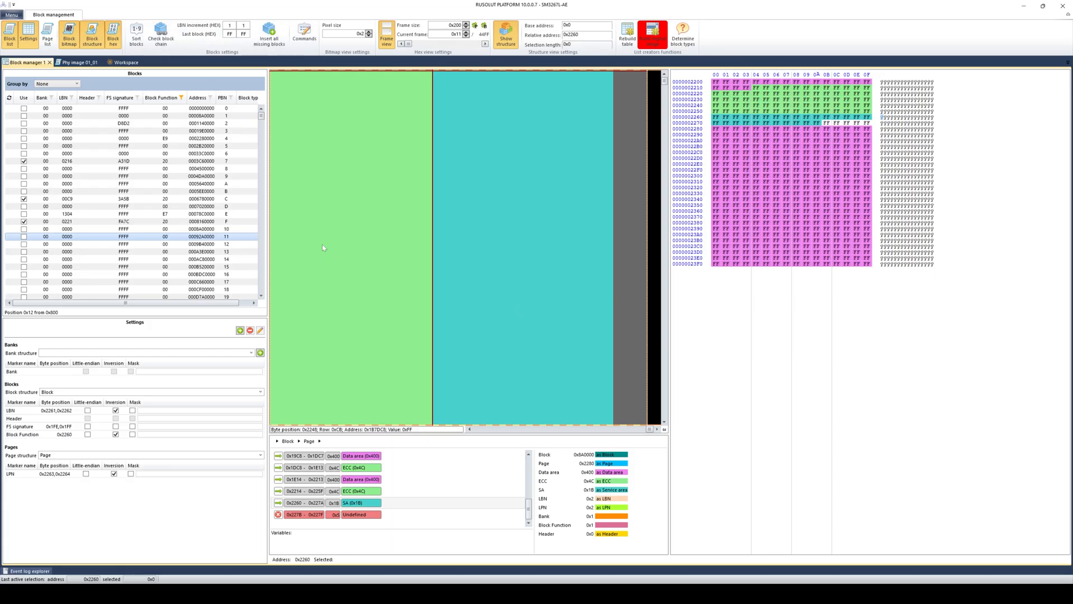
pyautogui.click(89, 108)
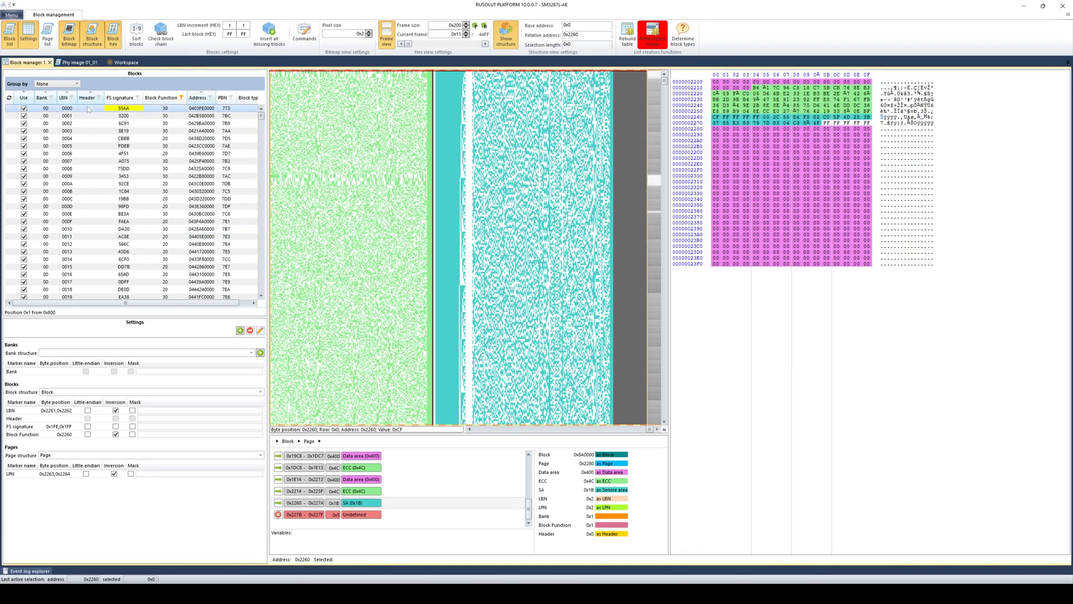
pyautogui.click(87, 116)
pyautogui.click(87, 126)
pyautogui.click(86, 147)
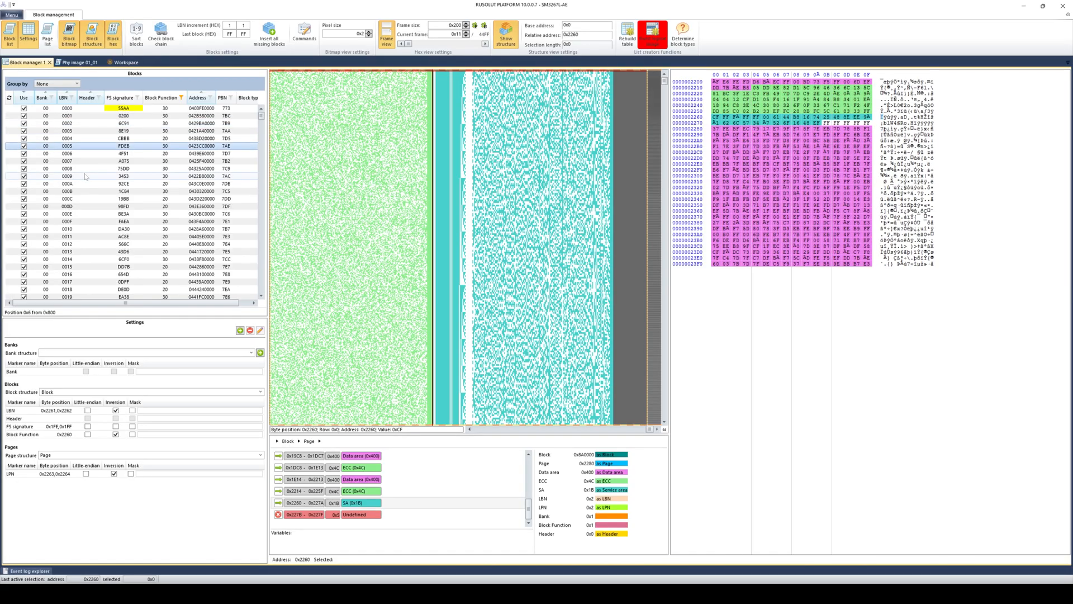
# - Inspect the sorted blocks with LBN 000B, 0011, 005D, 05CD and 0752
pyautogui.click(83, 192)
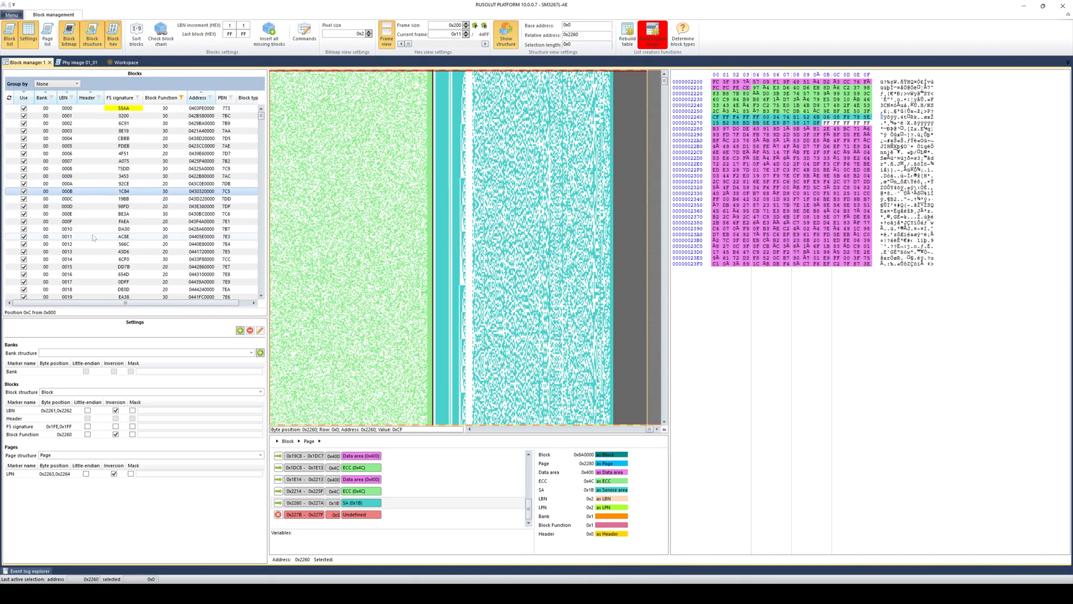
pyautogui.click(90, 237)
pyautogui.scroll(-20, 104, 262)
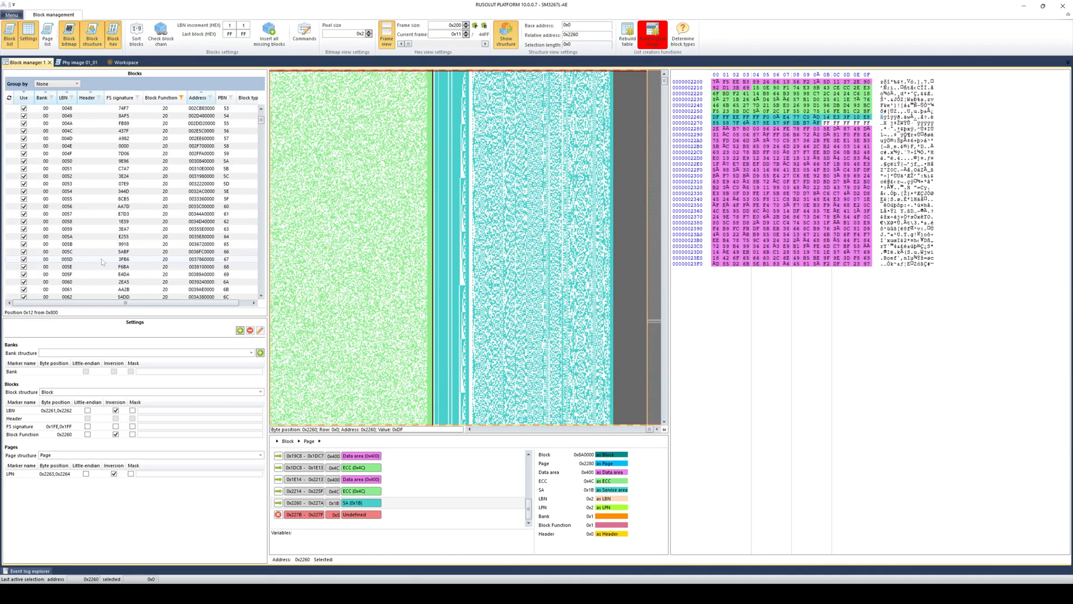
pyautogui.click(103, 261)
pyautogui.scroll(-2, 102, 260)
pyautogui.moveTo(261, 120); pyautogui.dragTo(248, 237)
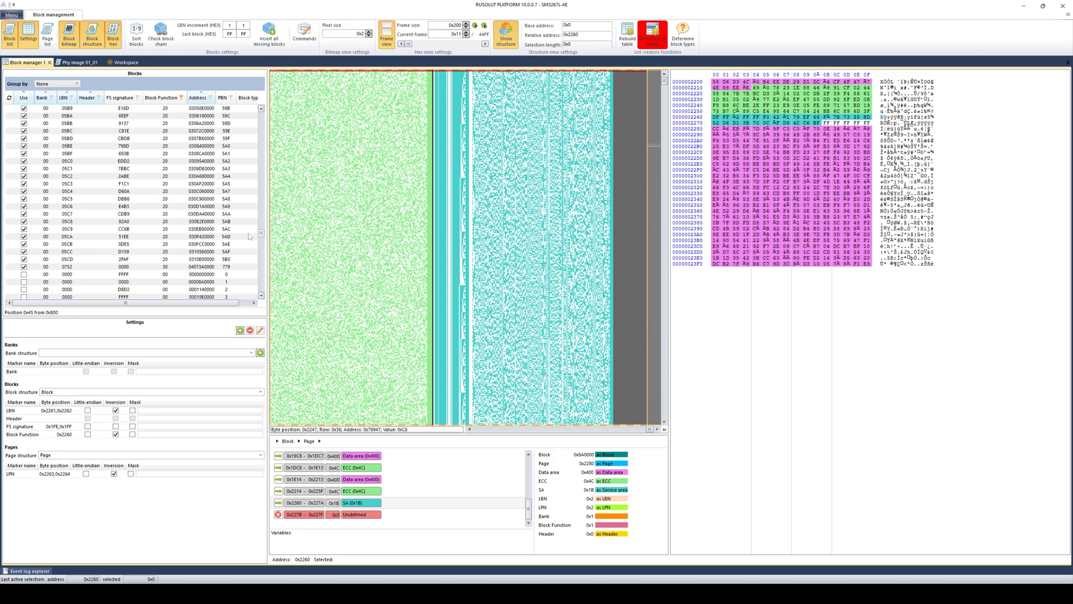
pyautogui.click(80, 260)
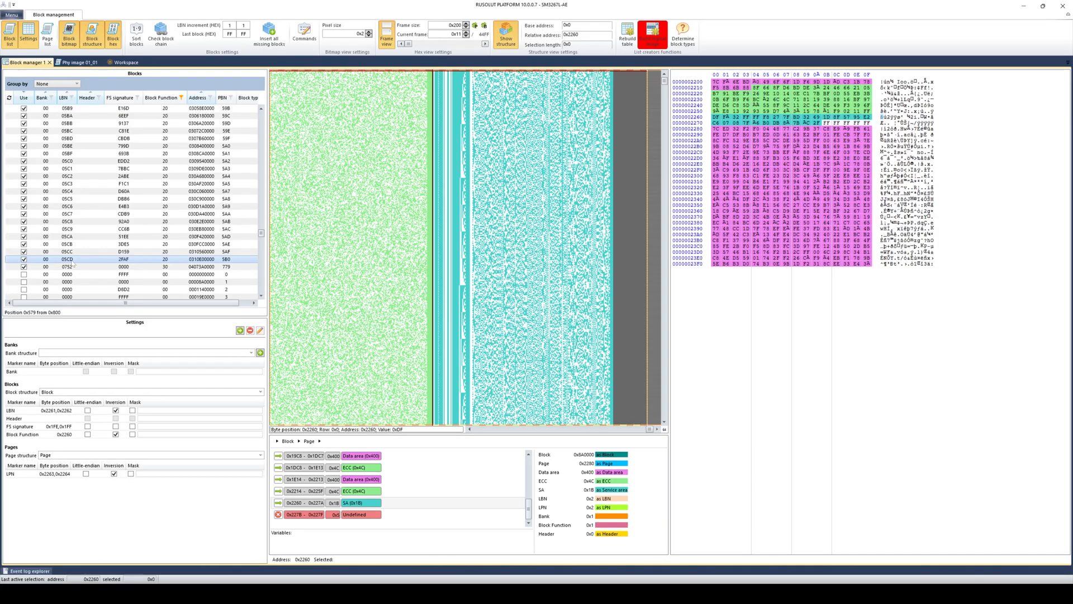
pyautogui.click(73, 268)
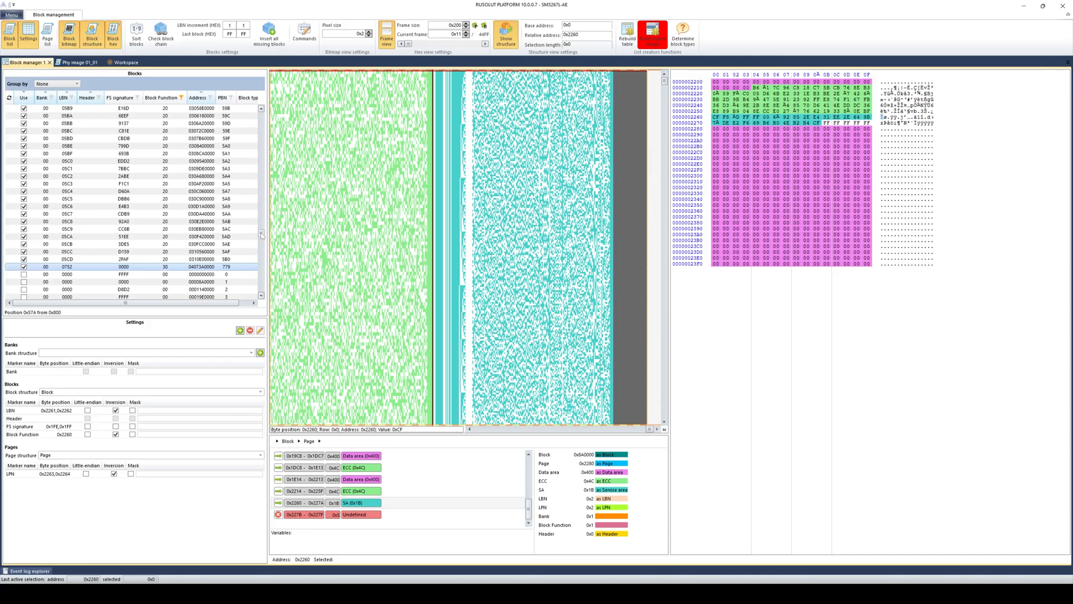
# - Insert the 0x1D9 missing blocks and verify the block chain has no errors
pyautogui.click(269, 31)
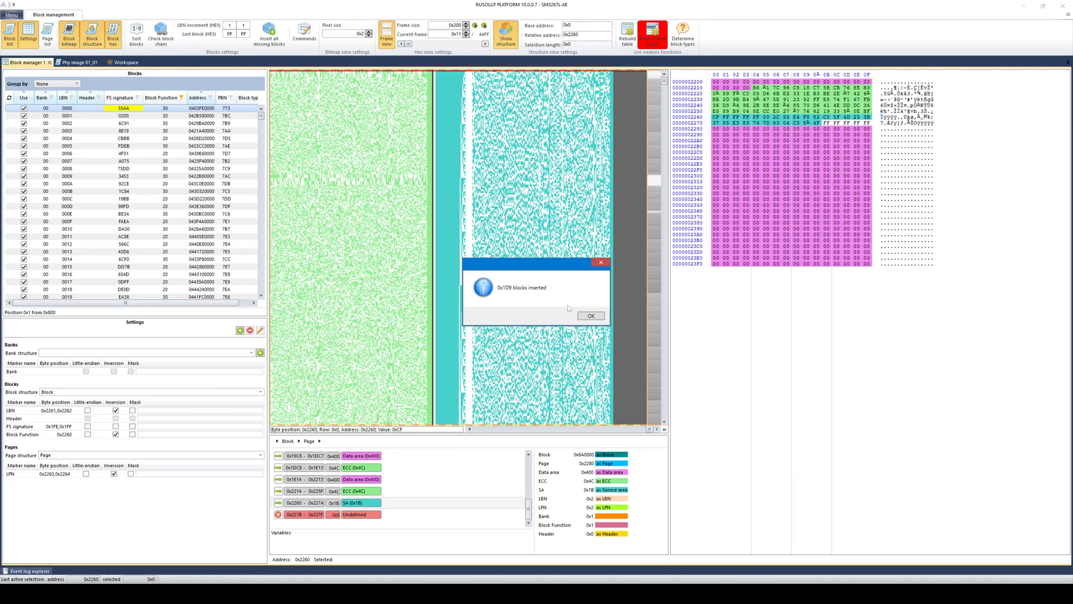
pyautogui.click(582, 315)
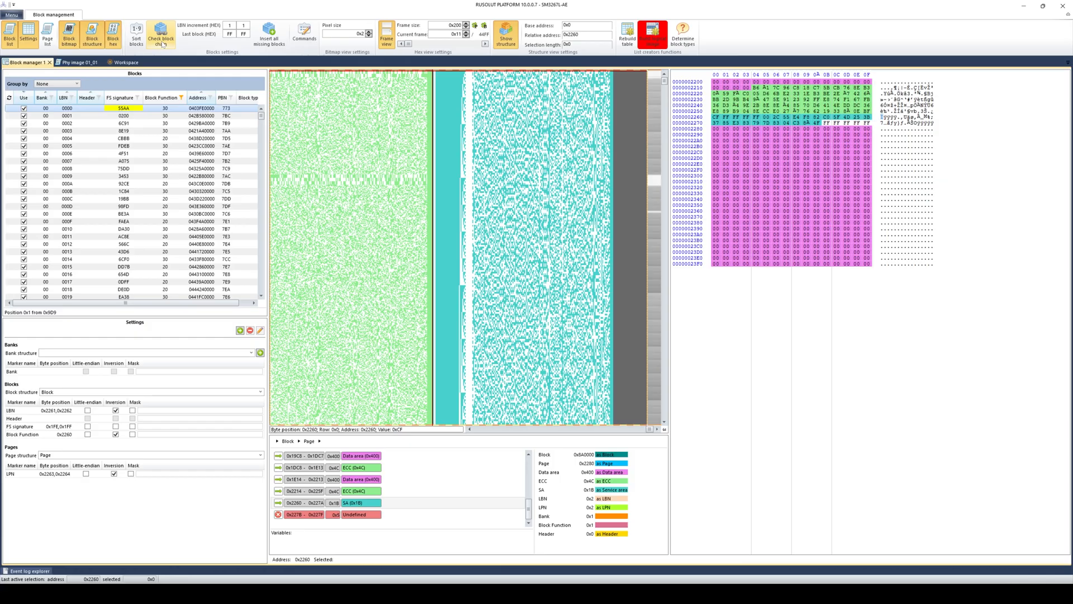
pyautogui.click(162, 43)
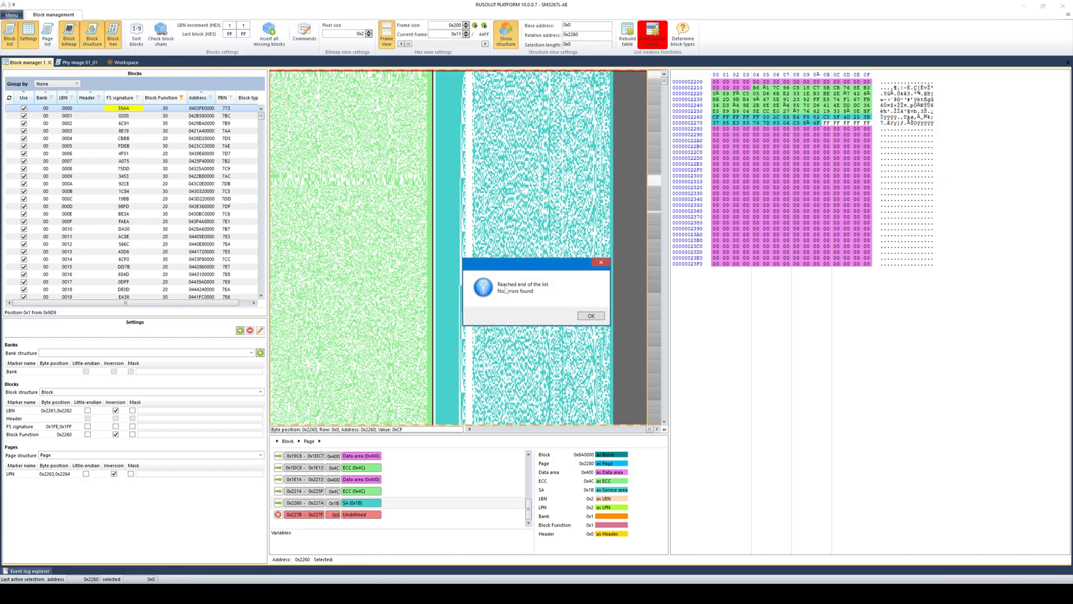
pyautogui.click(584, 316)
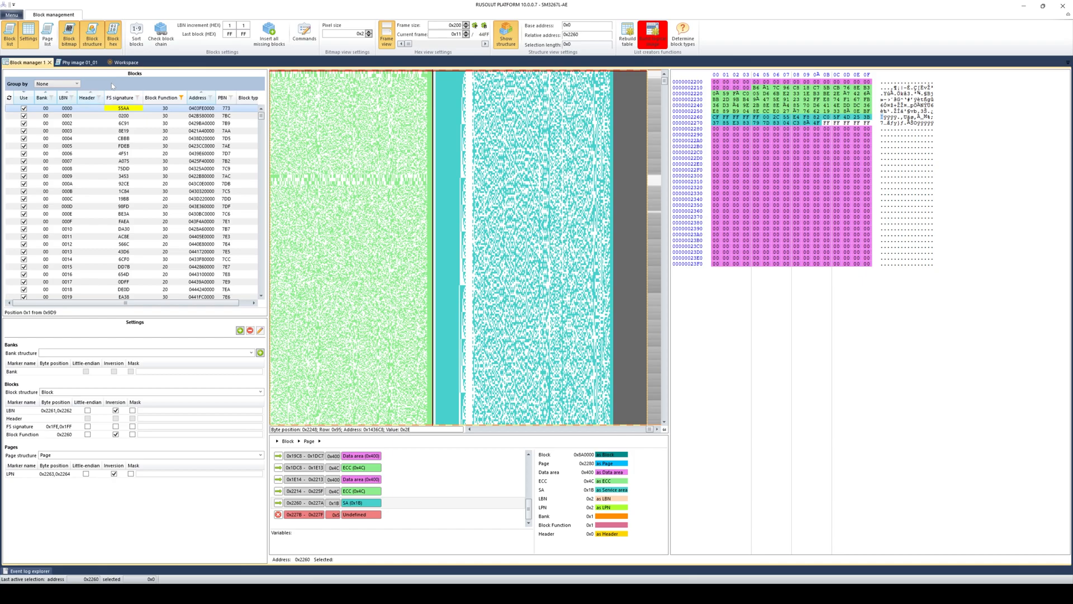
# - Build Block manager 1's logical image, browse its FAT32 folder tree, then close the viewer
pyautogui.click(652, 33)
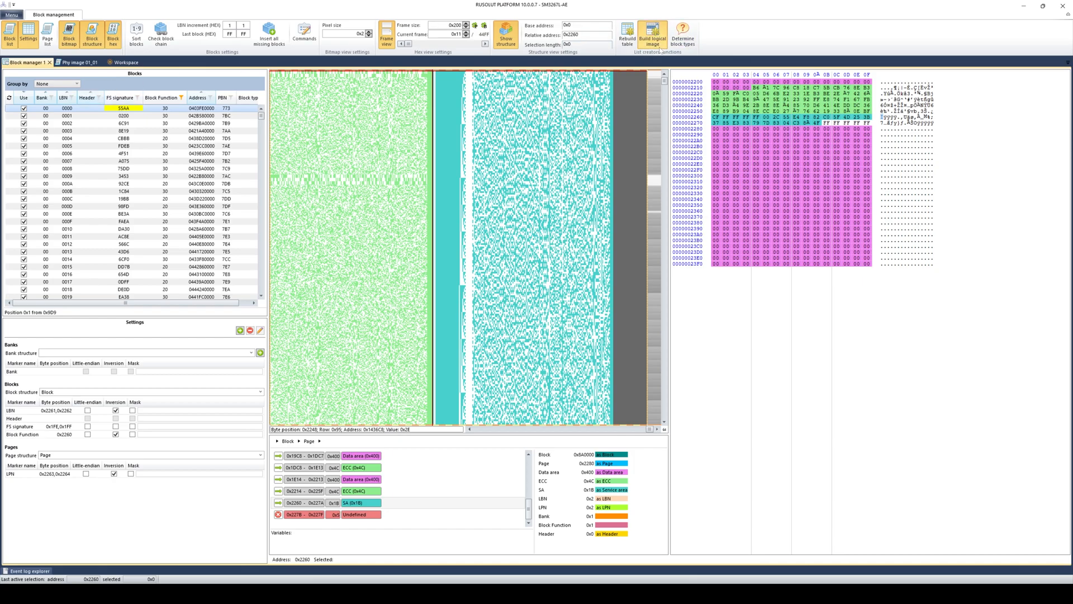
pyautogui.click(540, 330)
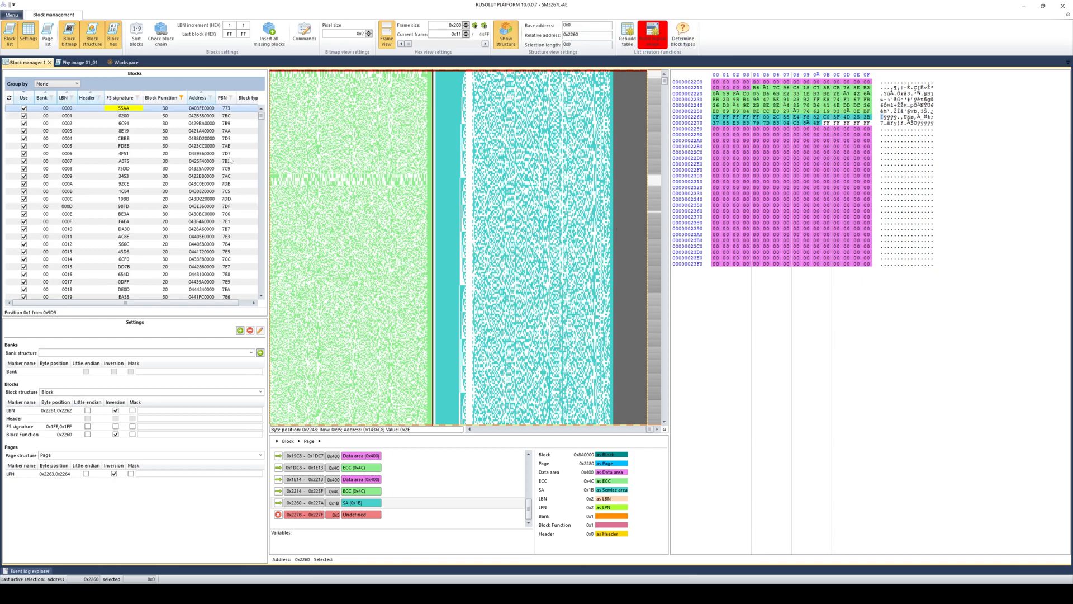
pyautogui.click(126, 62)
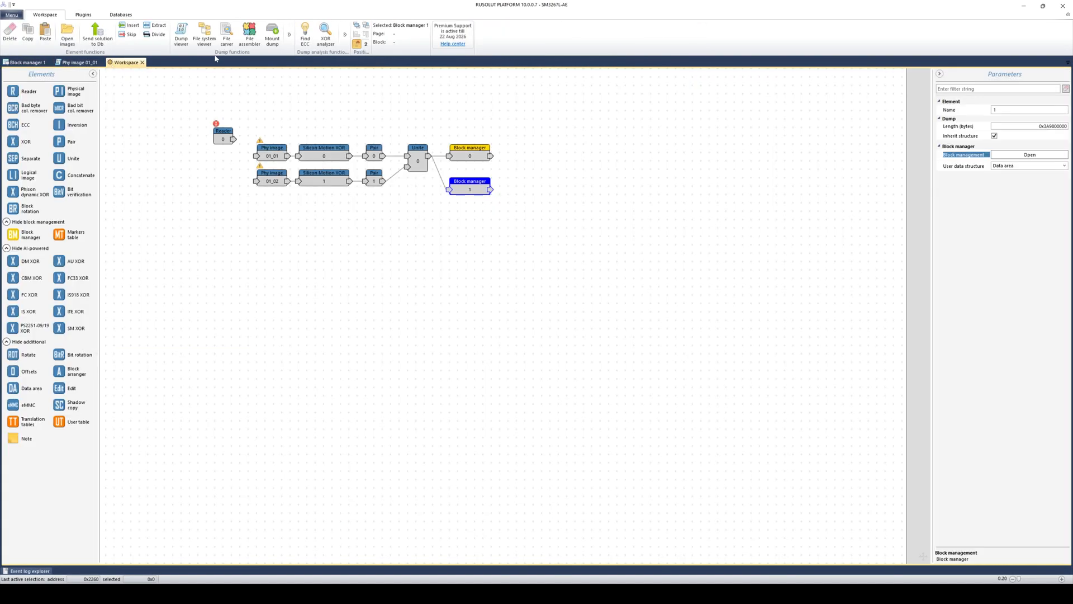
pyautogui.click(204, 34)
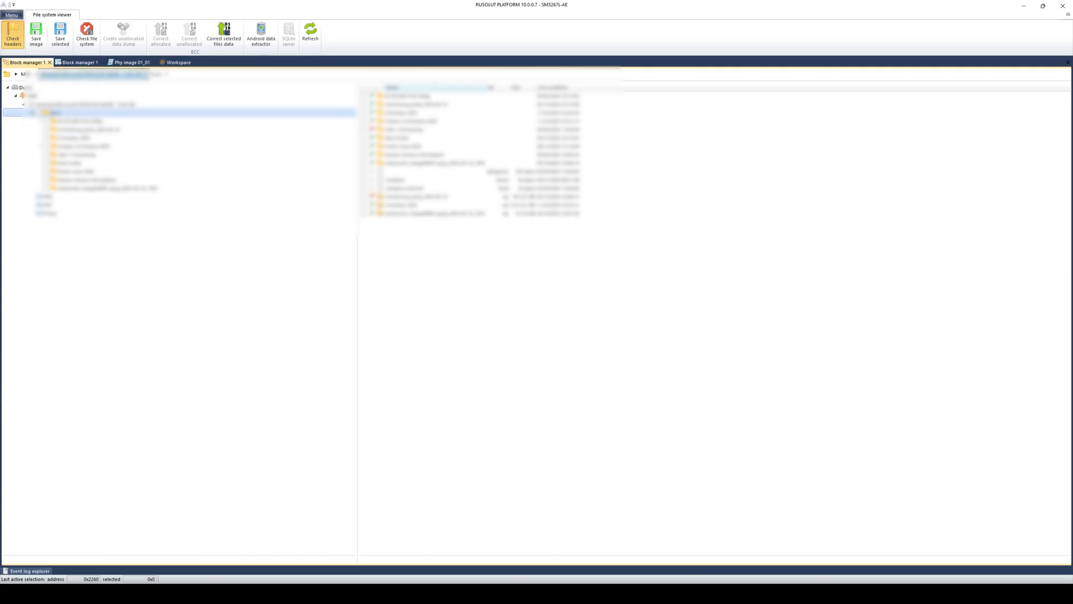
pyautogui.click(49, 62)
pyautogui.click(452, 274)
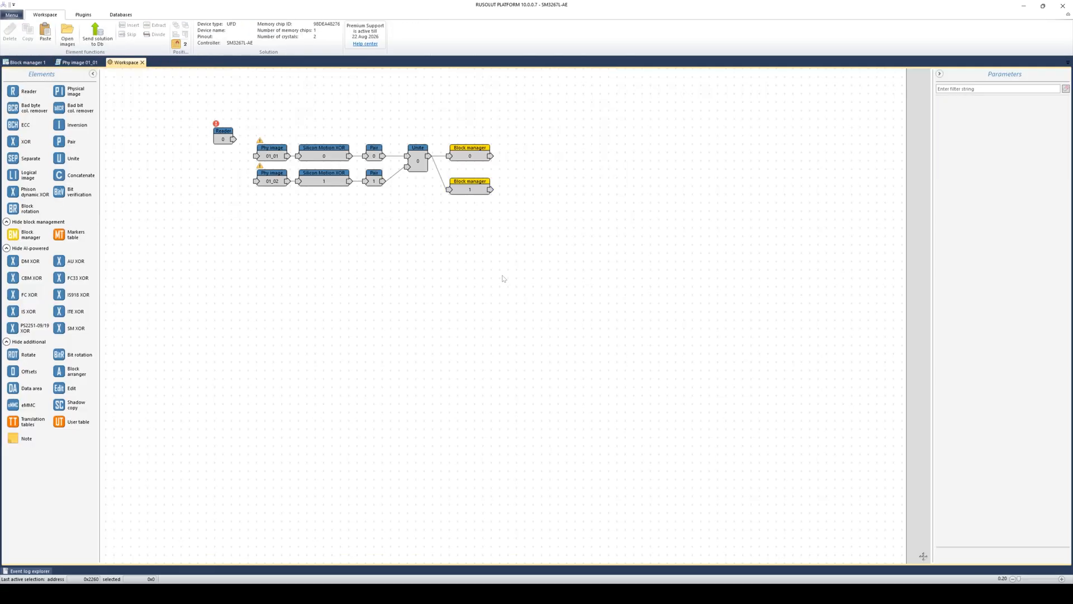